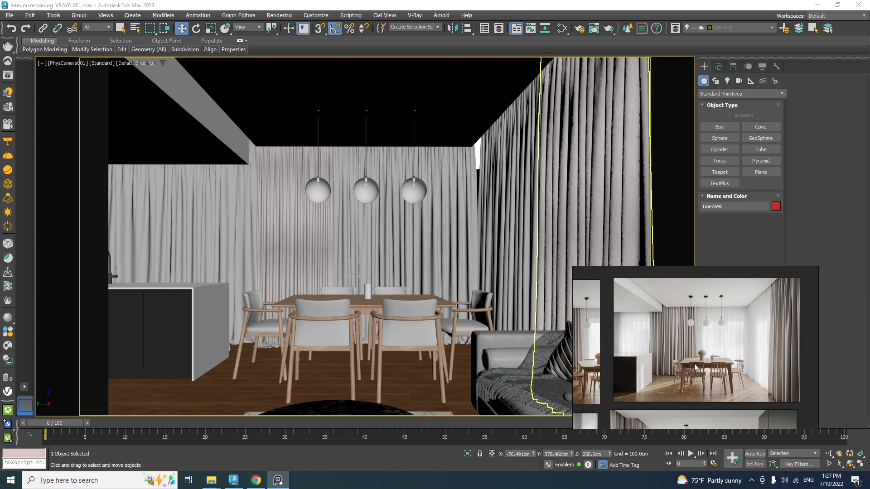
Step: Browse the interior reference images on the board and focus on the dining room photo with three pendant lamps
scroll(680, 339, "down", 2)
middle_click_drag(663, 359, 778, 352)
middle_click_drag(617, 355, 740, 363)
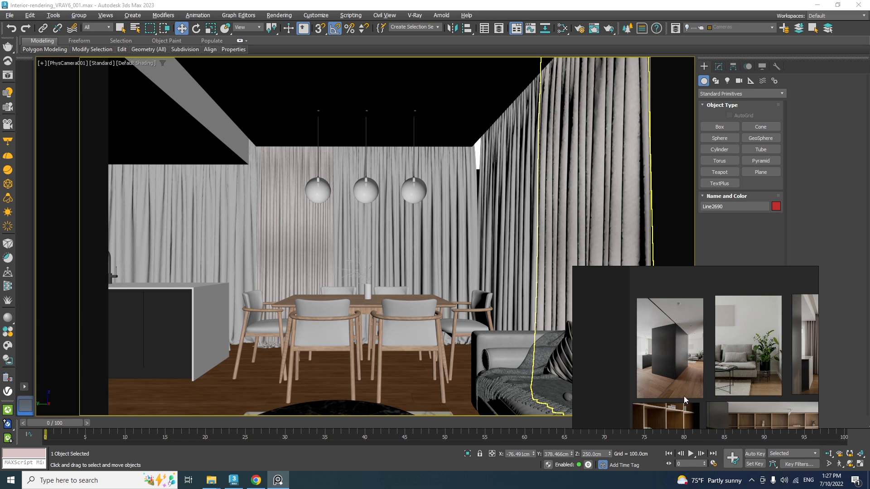
middle_click_drag(685, 394, 698, 302)
middle_click_drag(777, 389, 681, 393)
middle_click_drag(786, 368, 765, 425)
middle_click_drag(717, 324, 725, 376)
scroll(722, 373, "up", 2)
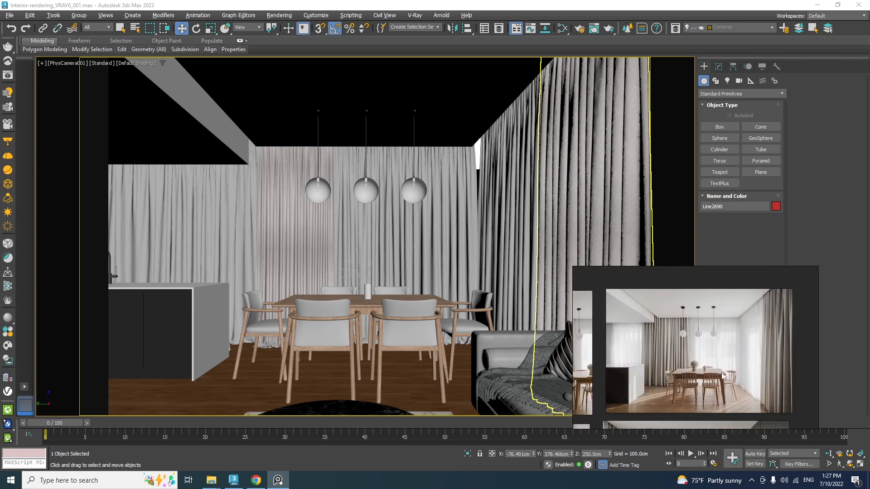
scroll(722, 372, "up", 1)
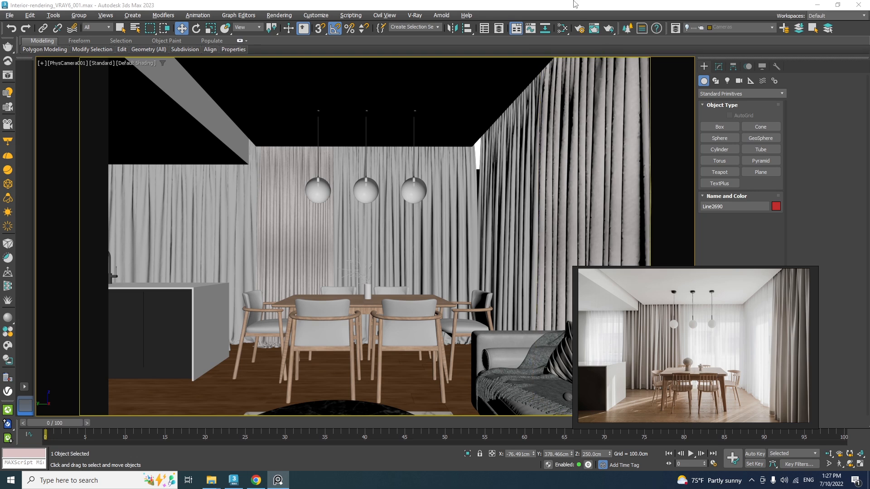
Step: In the V-Ray render setup, use the Bucket image sampler with min shading rate 24, max subdivs 10 and noise threshold 0.03
left_click(580, 29)
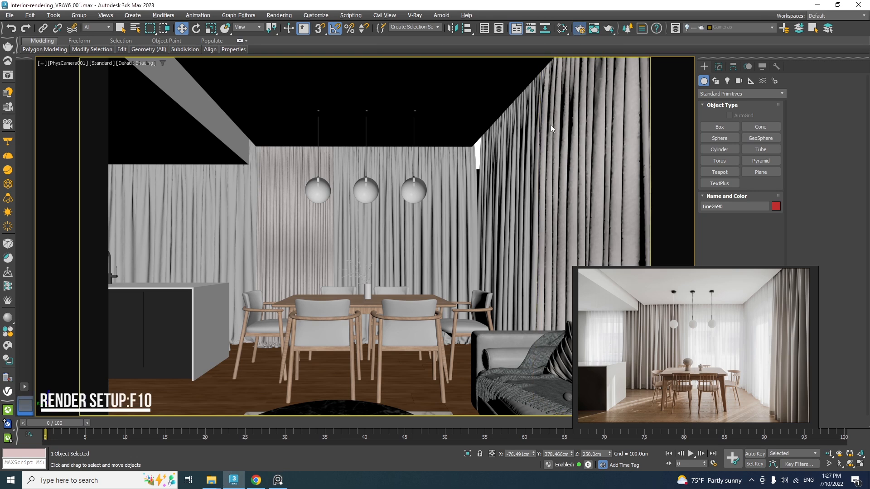
key("F10")
left_click_drag(514, 50, 352, 66)
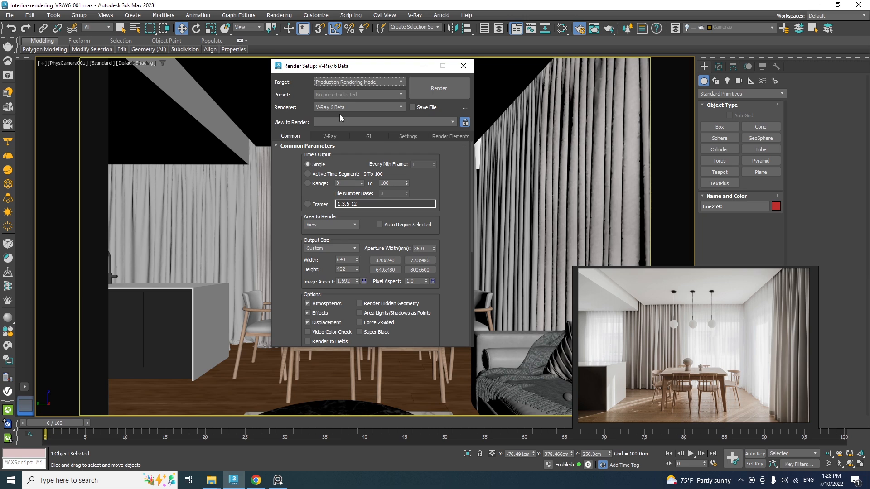
left_click(331, 137)
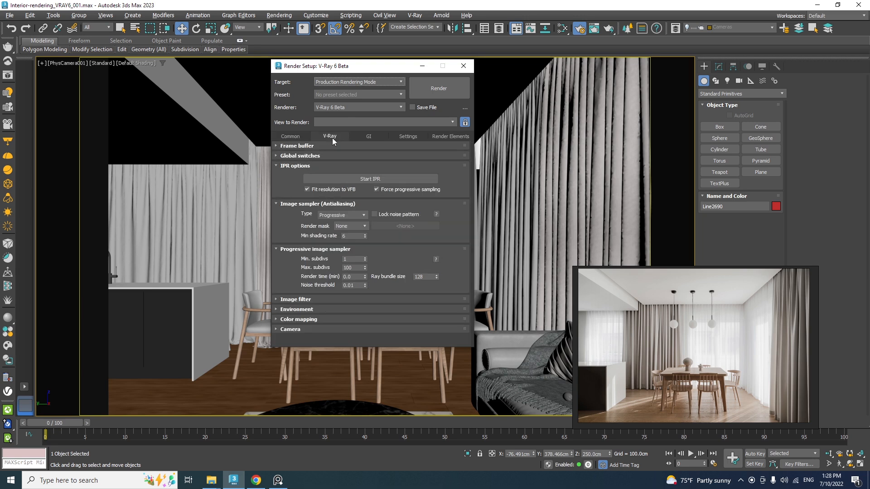
left_click(325, 215)
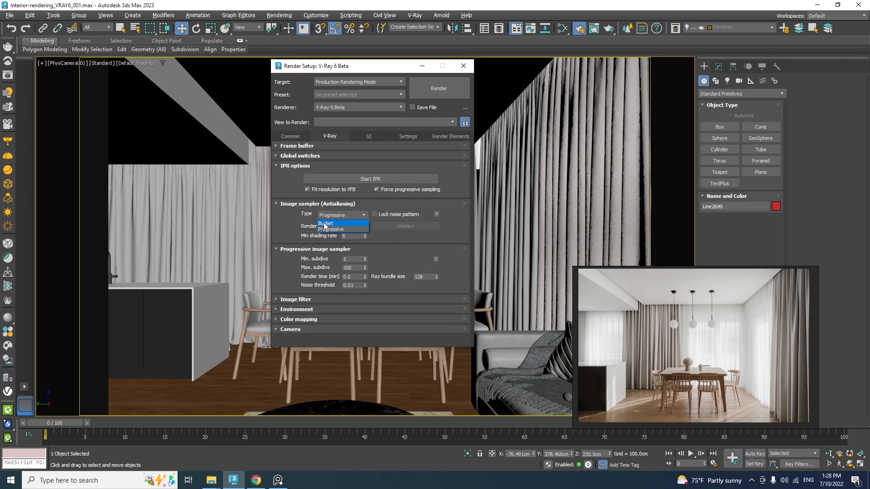
left_click(326, 224)
left_click(343, 236)
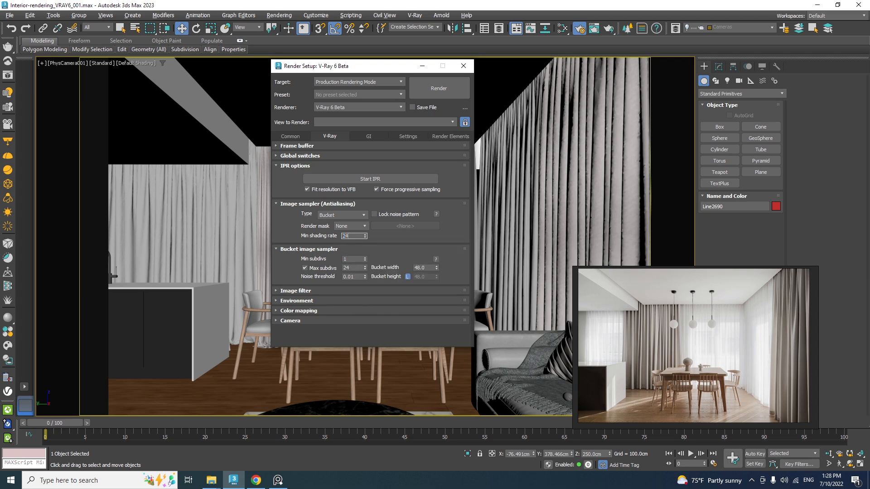
left_click(354, 268)
left_click(358, 277)
Step: Review the render setup's color mapping type, primary and secondary GI engines, light cache and caustics settings
left_click(301, 311)
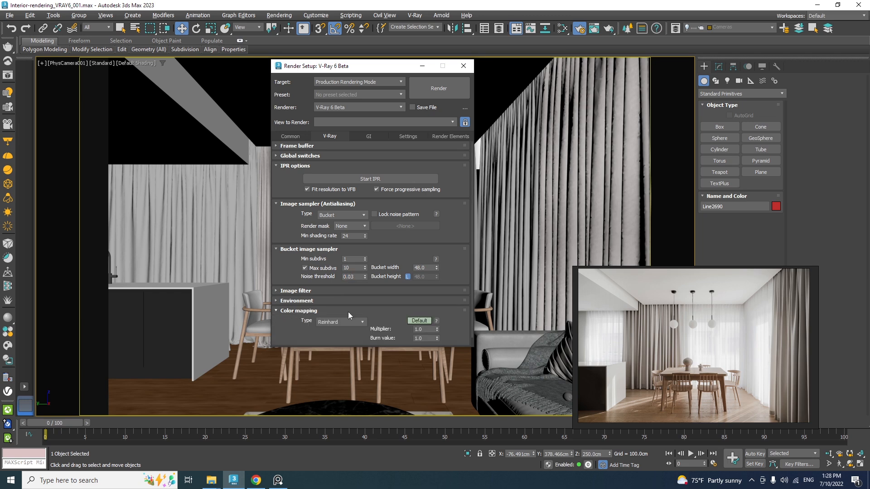
scroll(382, 298, "down", 1)
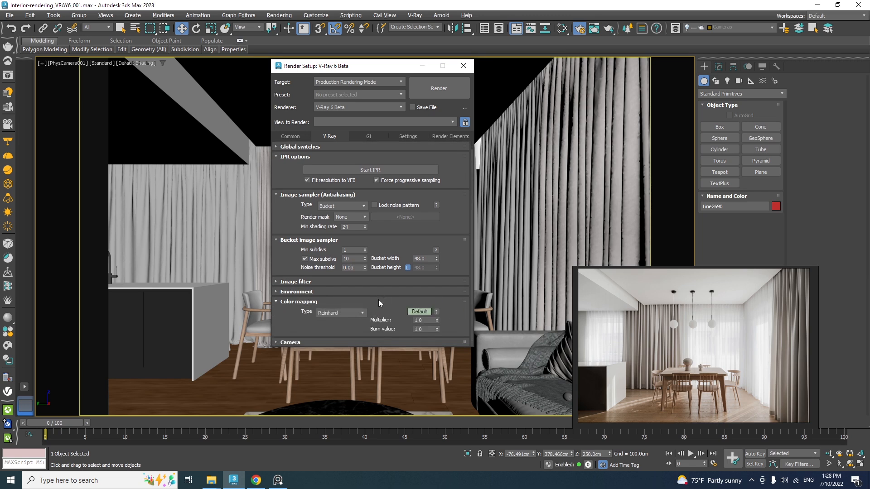
left_click(360, 137)
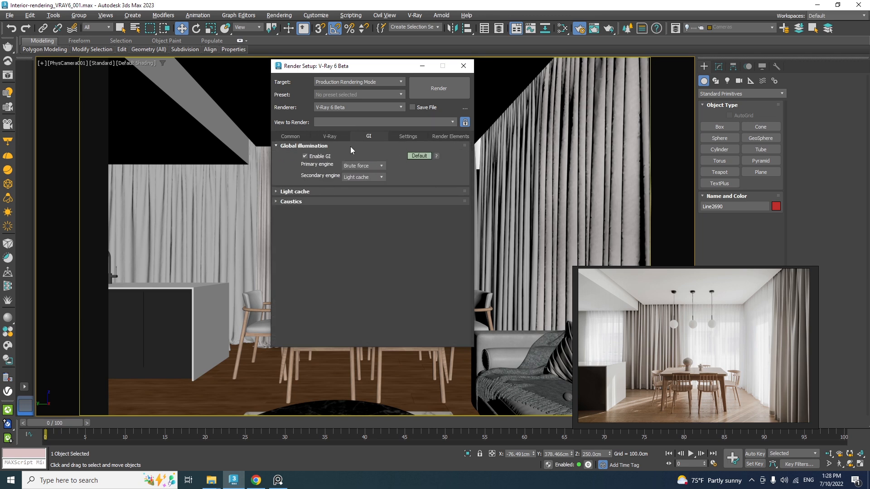
left_click(341, 191)
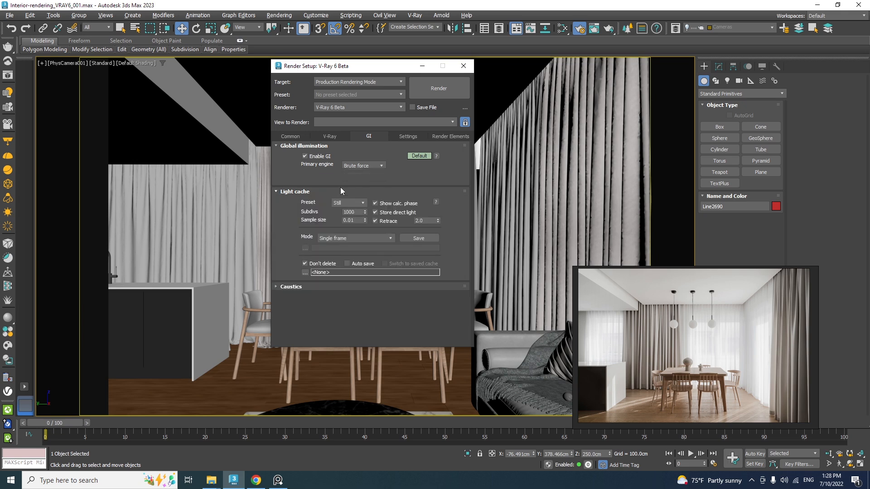
left_click(313, 286)
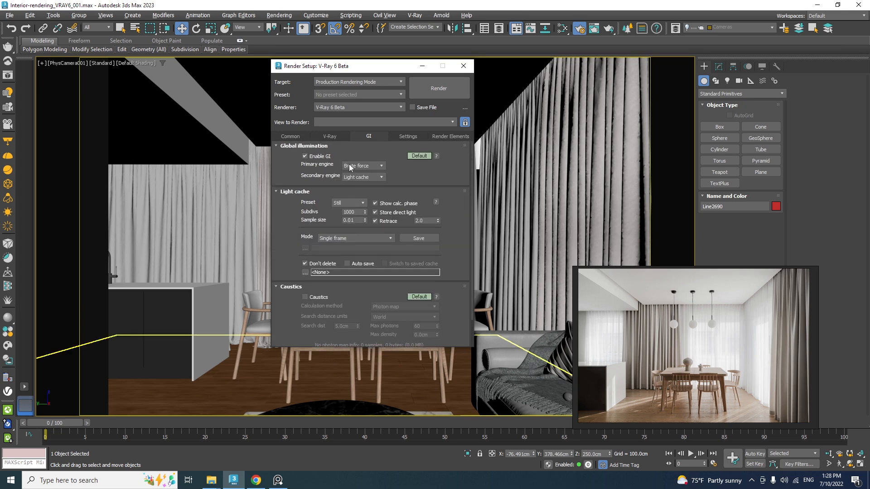
left_click(406, 133)
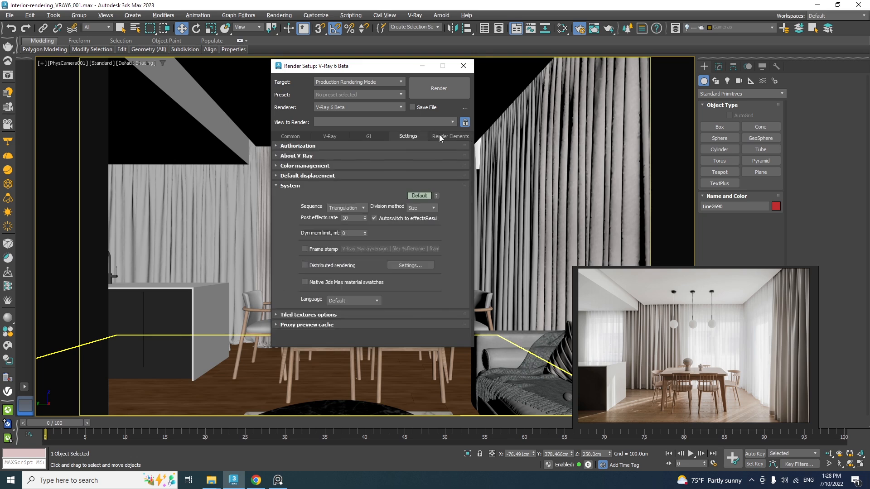
Step: Add the VRayCryptomatte, VRayDenoiser, VRayLightMix and VRayWireColor render elements, and close the render setup
left_click(439, 135)
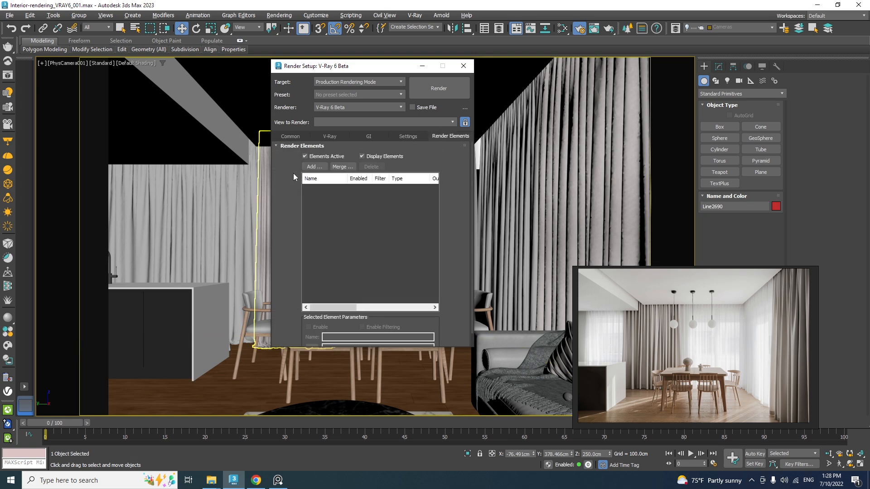
left_click(306, 166)
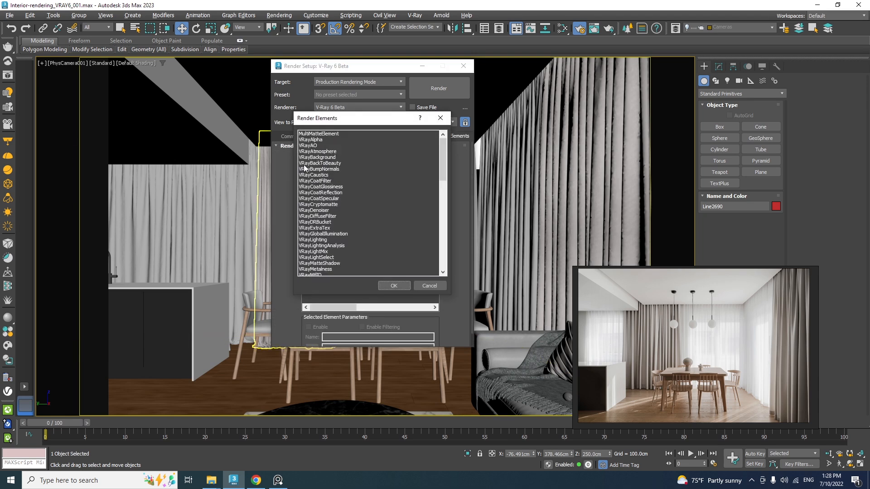
left_click(310, 211)
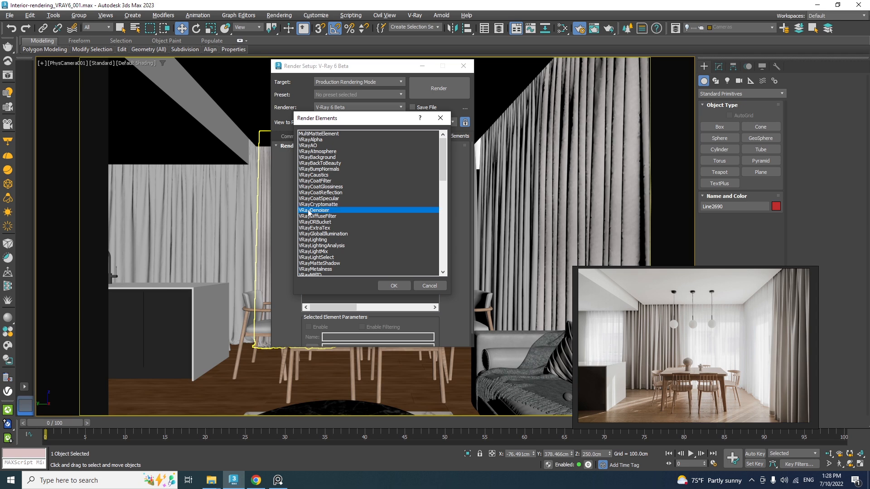
left_click(319, 252, "ctrl")
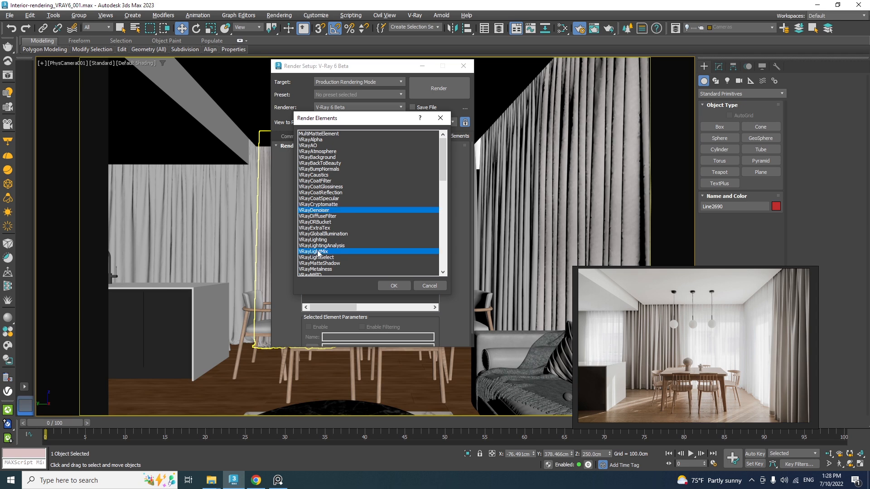
left_click(321, 205, "ctrl")
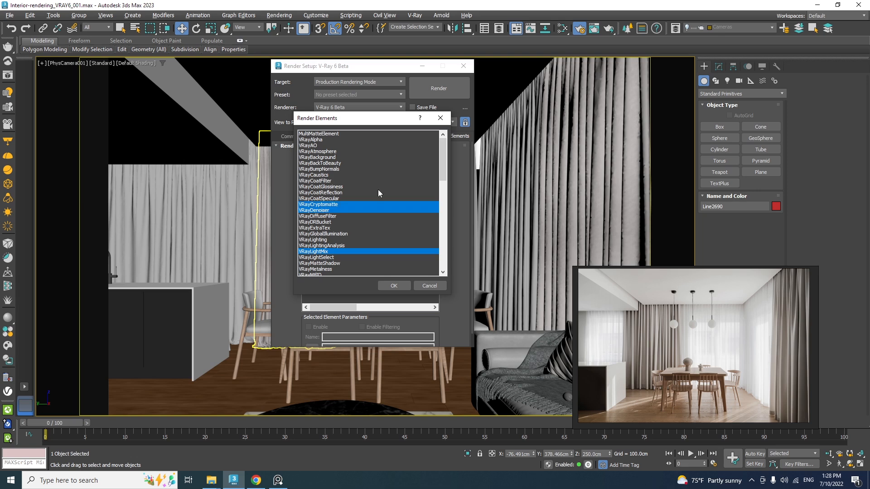
left_click_drag(442, 166, 442, 254)
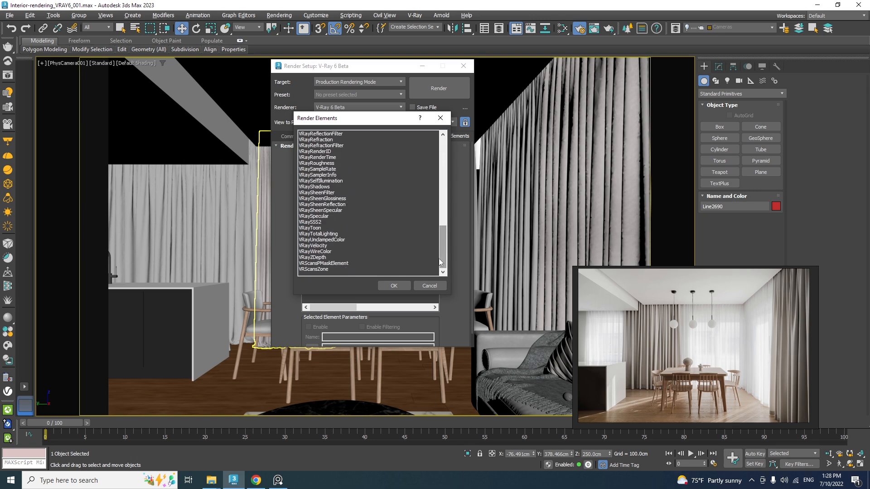
left_click(318, 252, "ctrl")
scroll(415, 242, "up", 10)
left_click(393, 286)
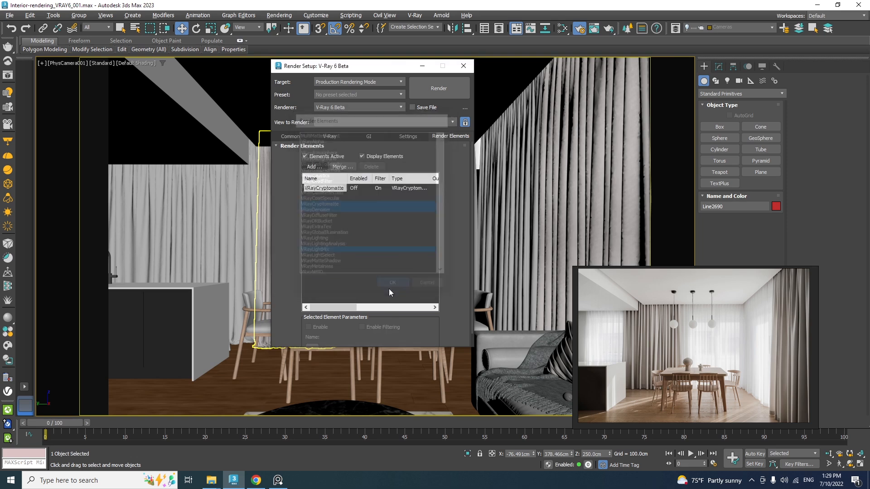
left_click(462, 70)
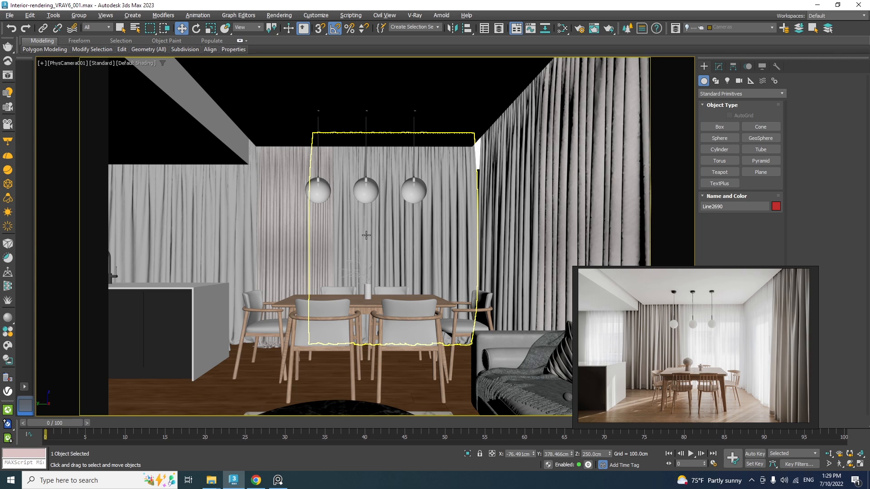
Step: Display all four viewports and make Lights the current layer
key("alt+w")
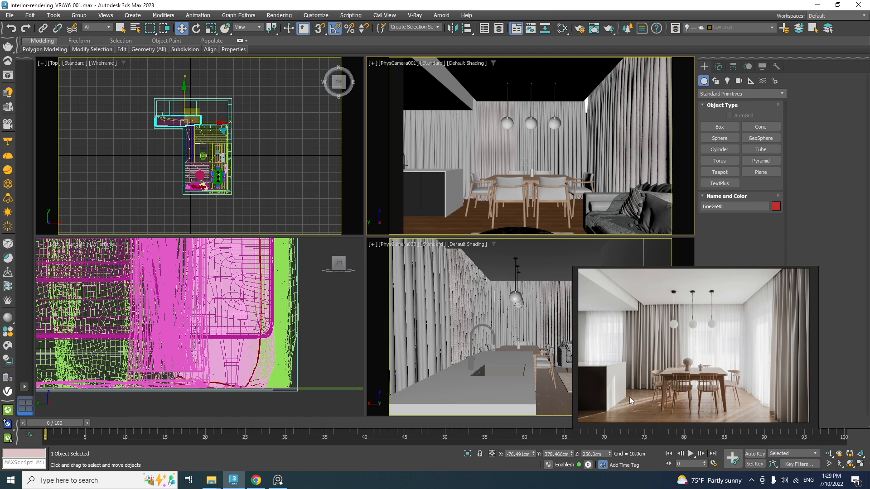
middle_click_drag(246, 205, 236, 146)
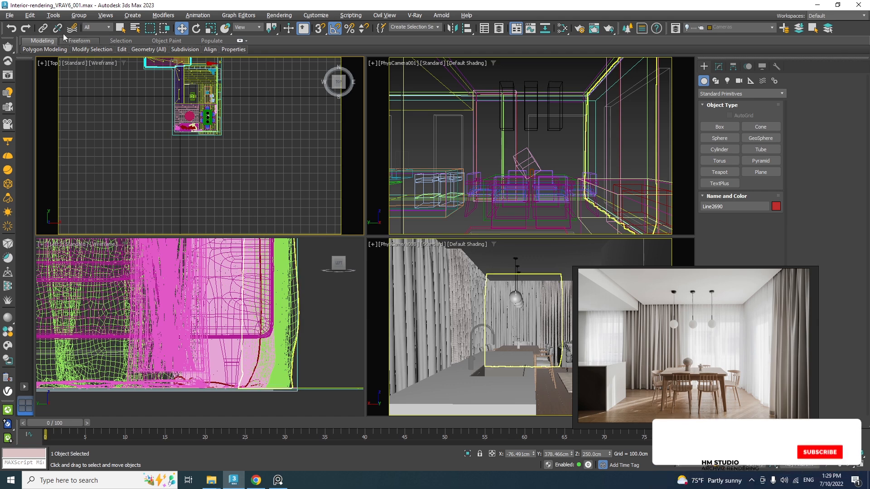
left_click(720, 29)
left_click(724, 68)
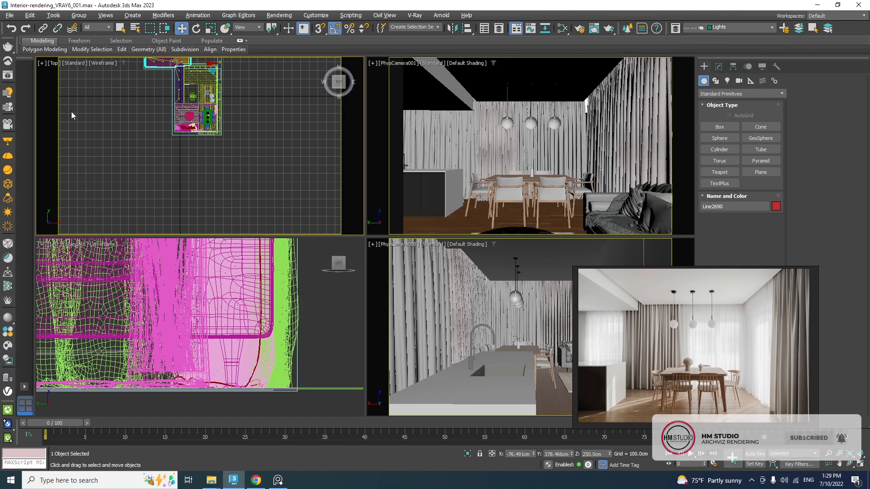
Step: Create a VRaySun in the Top view from outside the building's lower-right corner toward the dining area, including a VRaySky environment map
left_click(8, 213)
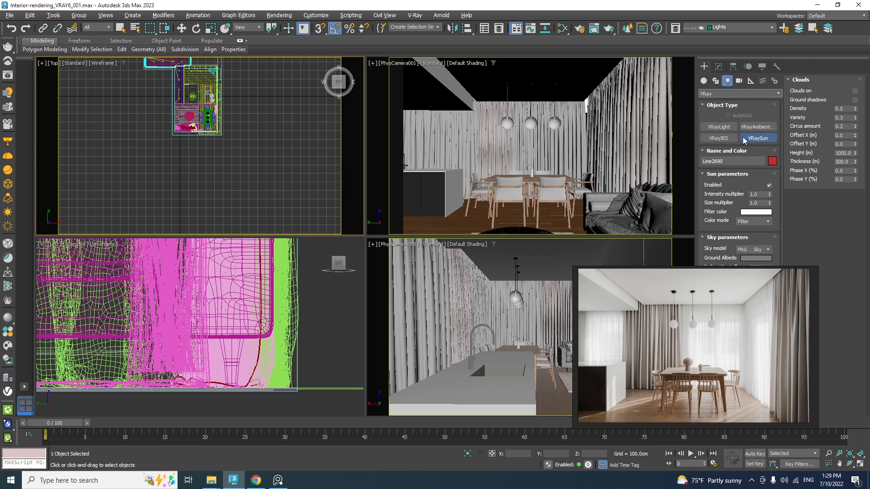
left_click_drag(297, 136, 250, 152)
left_click_drag(247, 208, 208, 122)
left_click_drag(448, 225, 298, 169)
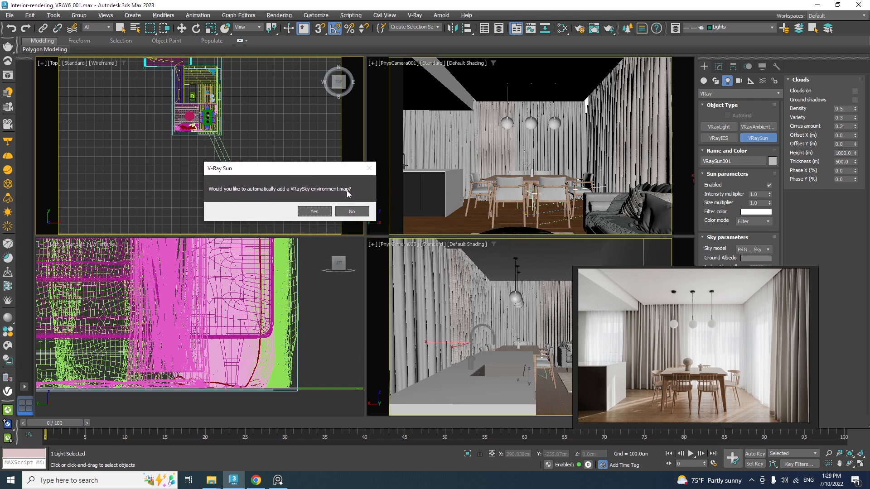
left_click(312, 213)
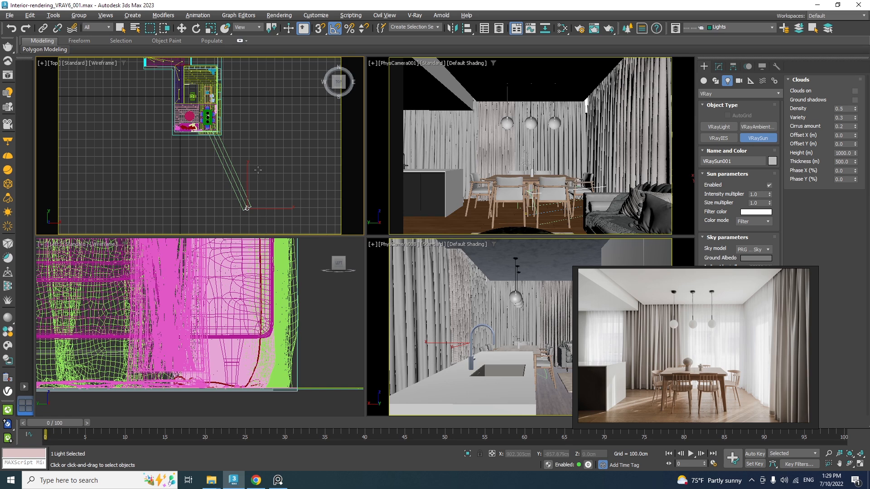
Step: Start an interactive V-Ray render and arrange the frame buffer and reference image beside the Top view
left_click(8, 75)
left_click_drag(49, 21, 440, 209)
left_click_drag(503, 216, 394, 39)
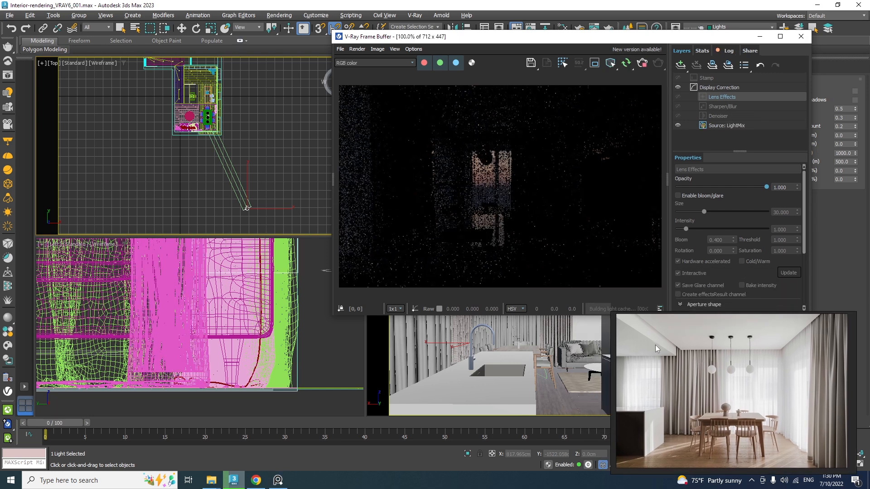
Step: Raise the sun vertically to a height of about 637 cm in a perspective view
left_click(229, 173)
key("p")
scroll(229, 172, "down", 5)
middle_click_drag(229, 172, 268, 114, "alt")
key("w")
scroll(242, 169, "up", 2)
middle_click_drag(247, 166, 263, 156, "alt")
left_click_drag(254, 145, 256, 123)
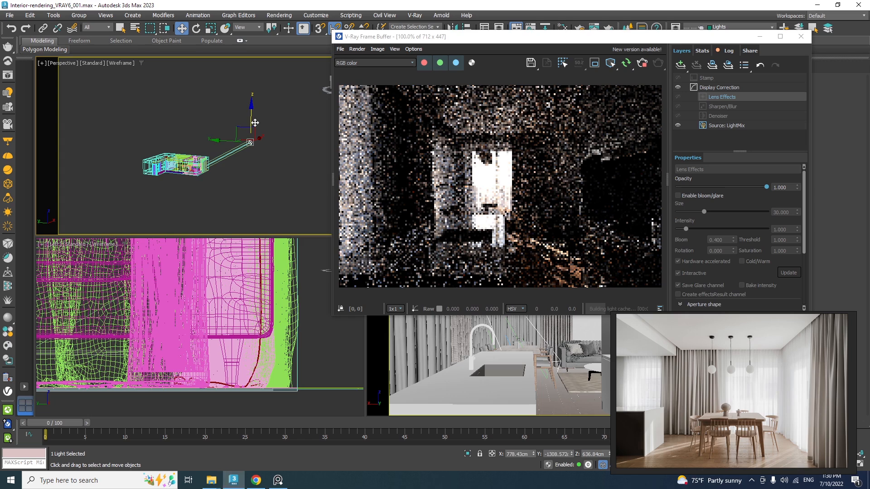
Step: Move the frame buffer clear of the viewports and show the dining room camera PhysCamera001 in the lower camera viewport
left_click_drag(494, 36, 505, 15)
key("c")
double_click(436, 175)
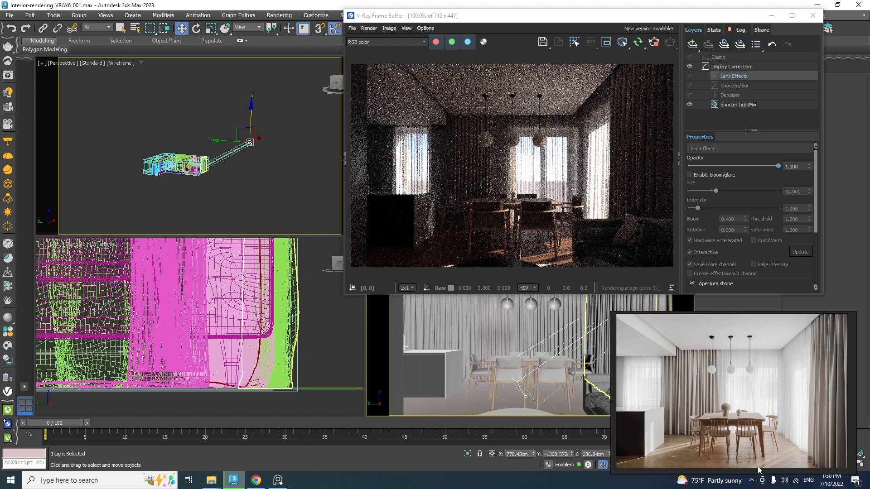
Step: Move the sun along X to about 1051 cm and raise it to a height of about 745 cm
key("t")
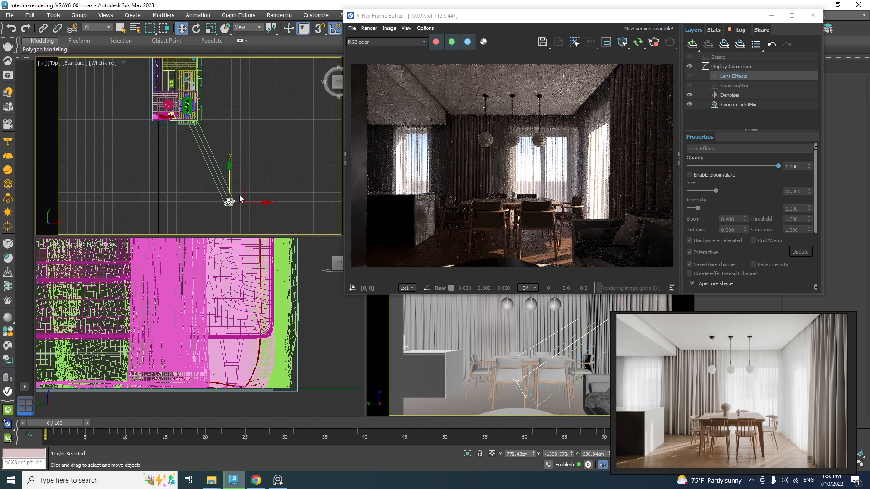
left_click_drag(247, 201, 259, 198)
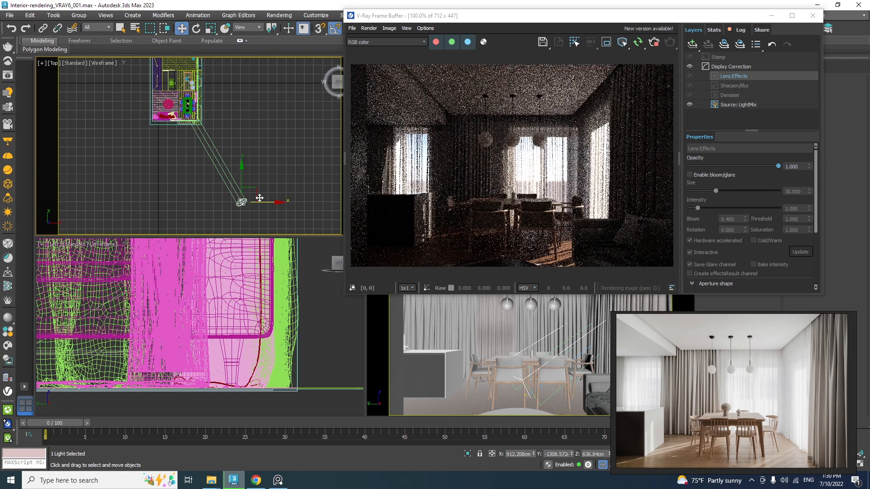
left_click_drag(259, 198, 271, 200)
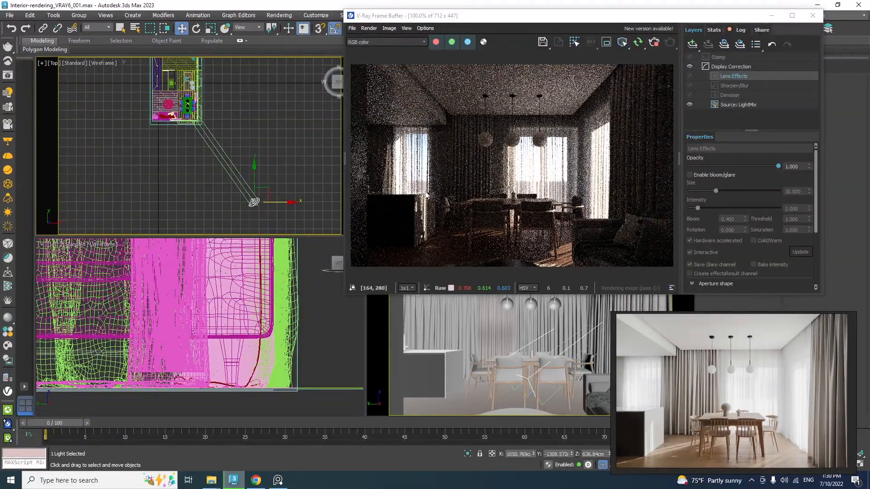
middle_click_drag(251, 182, 263, 136, "alt")
left_click_drag(265, 131, 266, 120)
Step: Restrict the interactive render to a rectangular region around the kitchen island and the near side of the dining table
left_click(606, 42)
left_click_drag(513, 153, 384, 257)
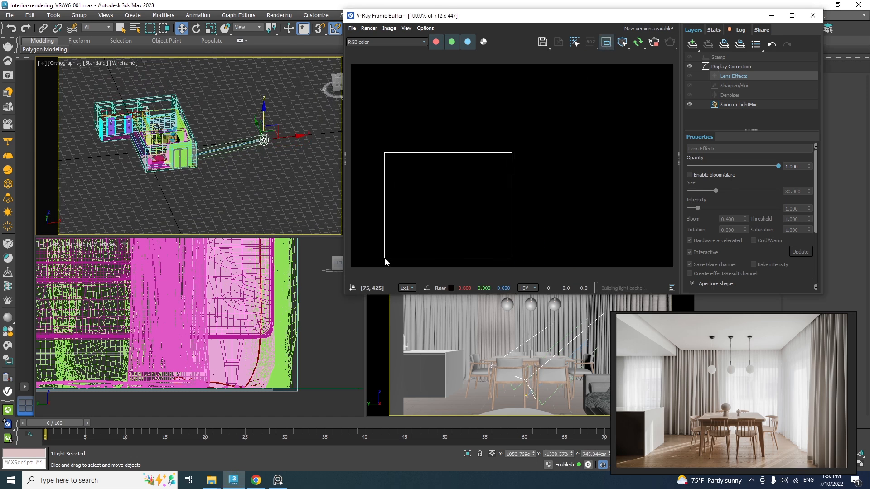
Step: Raise the sun to a height of about 869 cm and extend the interactive render from the region to the full frame
scroll(407, 227, "down", 1)
scroll(407, 227, "up", 1)
mouse_move(264, 114)
left_mouse_down()
mouse_move(265, 99)
mouse_move(264, 107)
left_mouse_up()
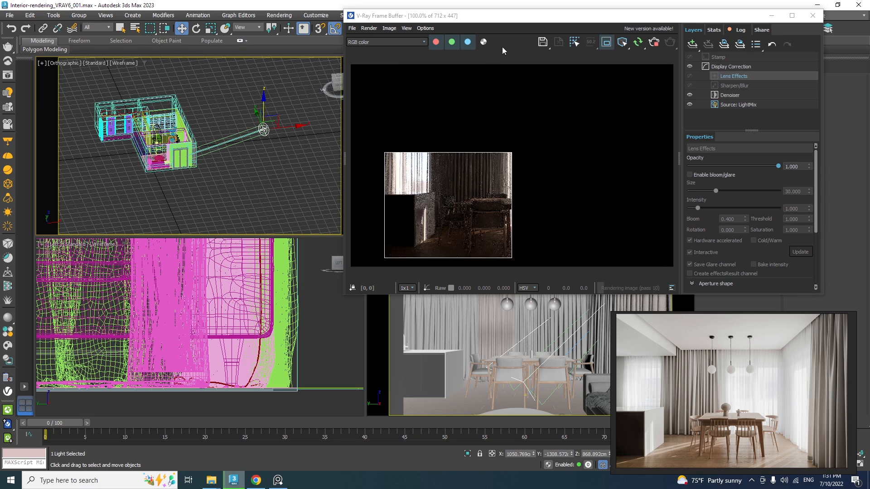
left_click(606, 43)
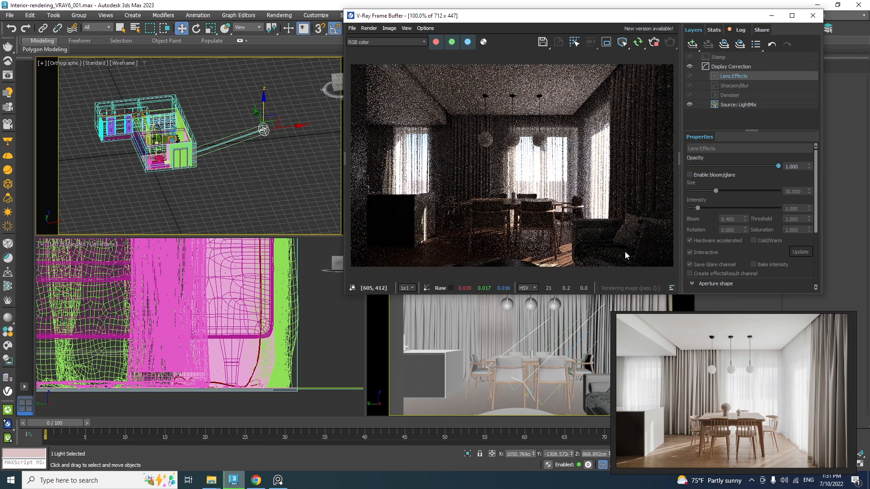
Step: Hide the round rug and the sofa in the dining room camera view
left_click(524, 413)
left_click(524, 414, "ctrl")
right_click(524, 413)
left_click(538, 301)
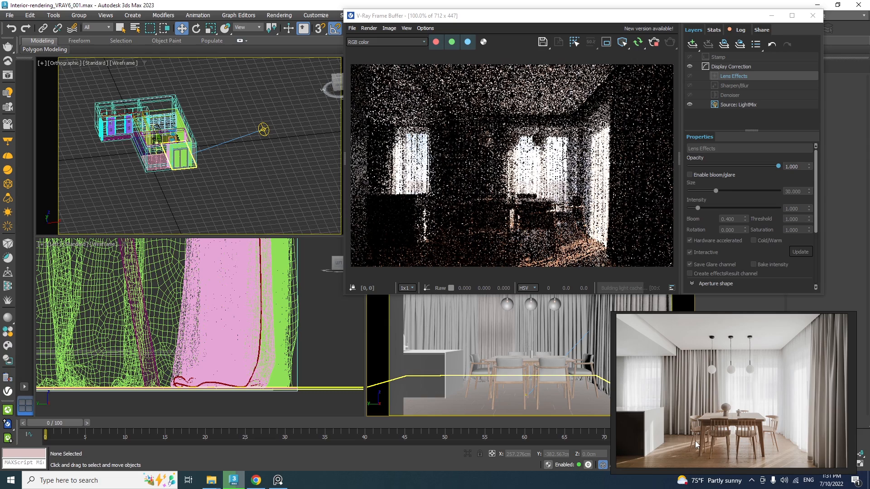
Step: Arrange the reference photo and frame buffer for comparison, and set the LightMix Environment intensity to 12.09
left_click_drag(697, 445, 689, 405)
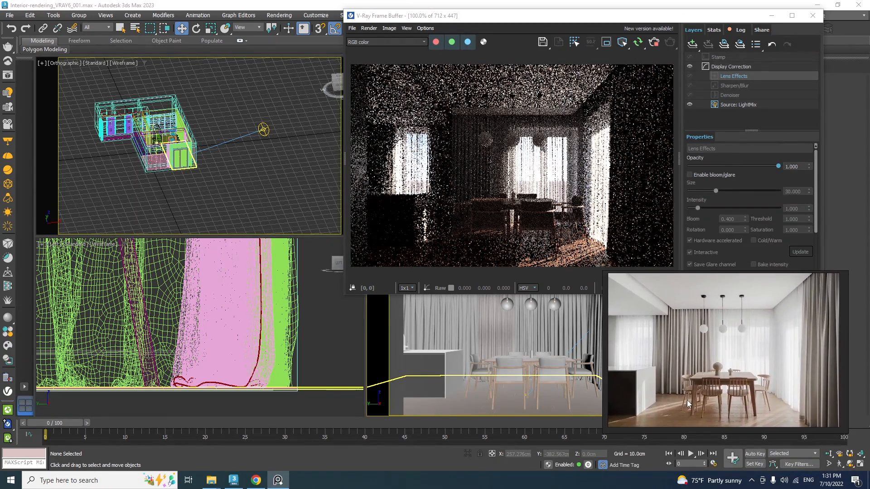
left_click_drag(506, 21, 412, 18)
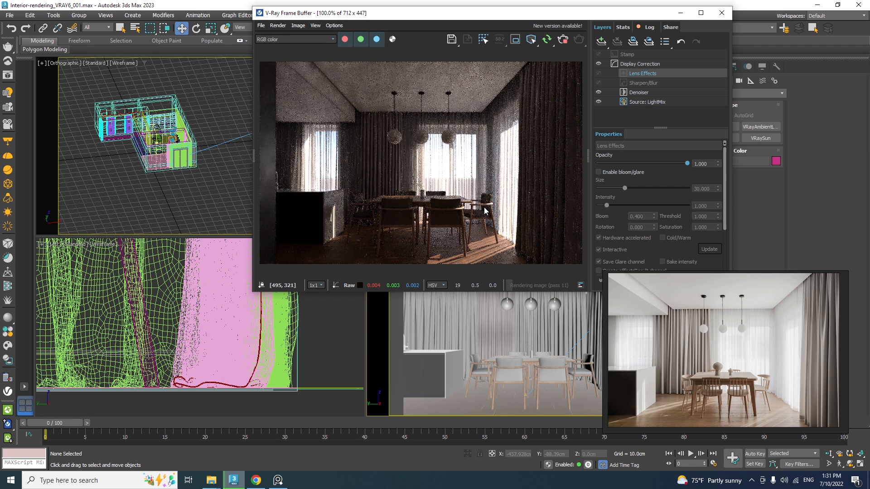
left_click(647, 102)
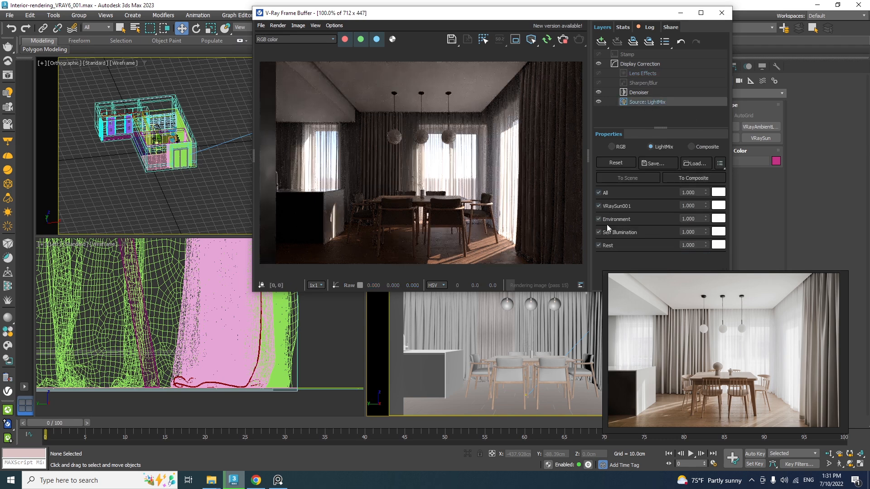
left_click_drag(705, 219, 631, 186)
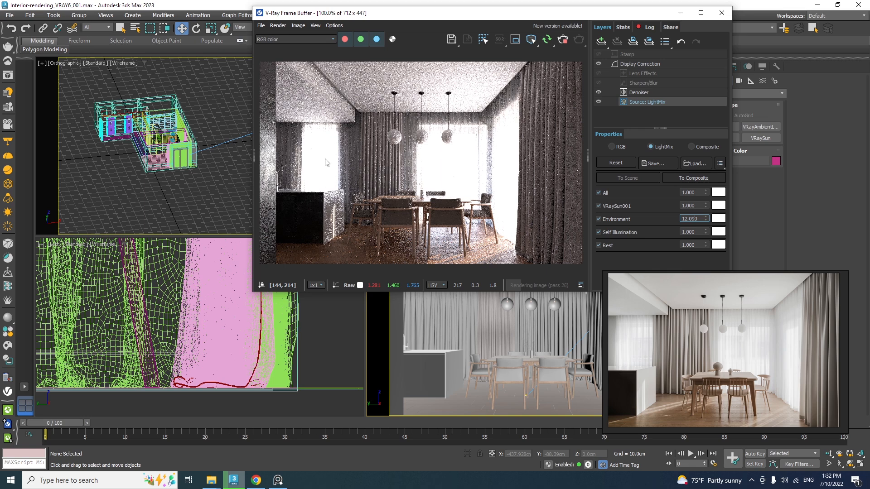
Step: Add an Exposure correction layer to the render and set its Highlight Burn to 0
left_click(658, 74)
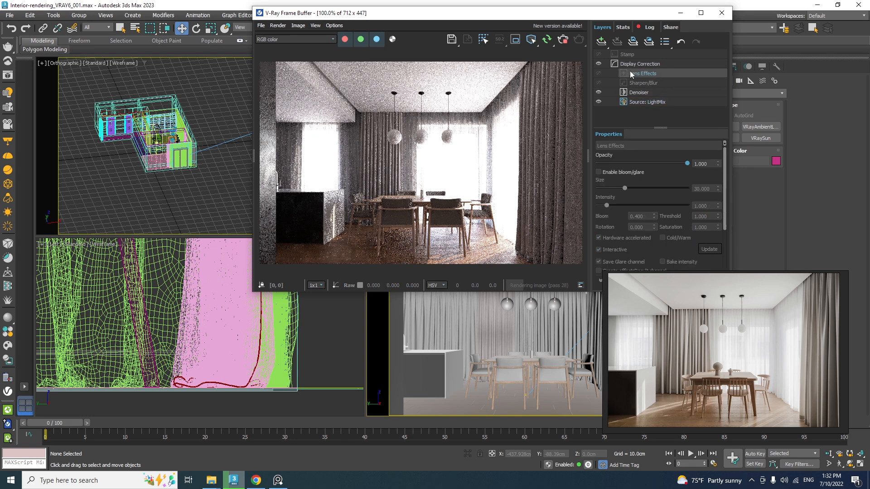
left_click(604, 42)
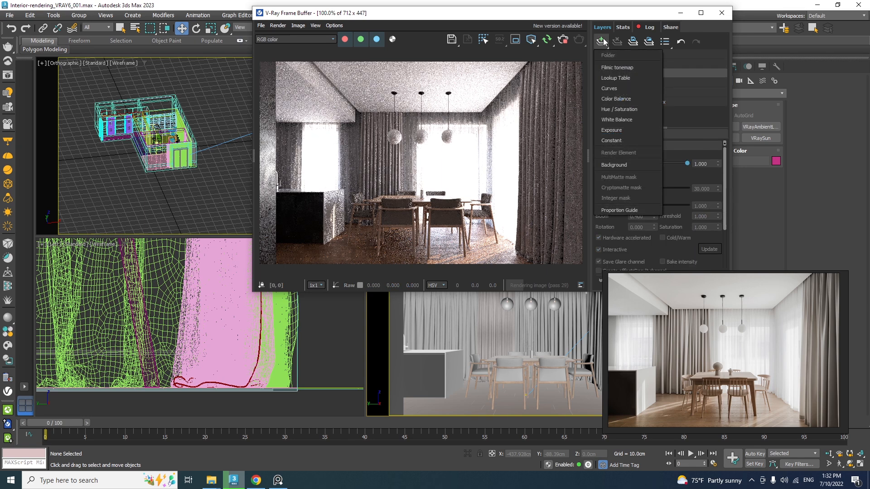
left_click(618, 131)
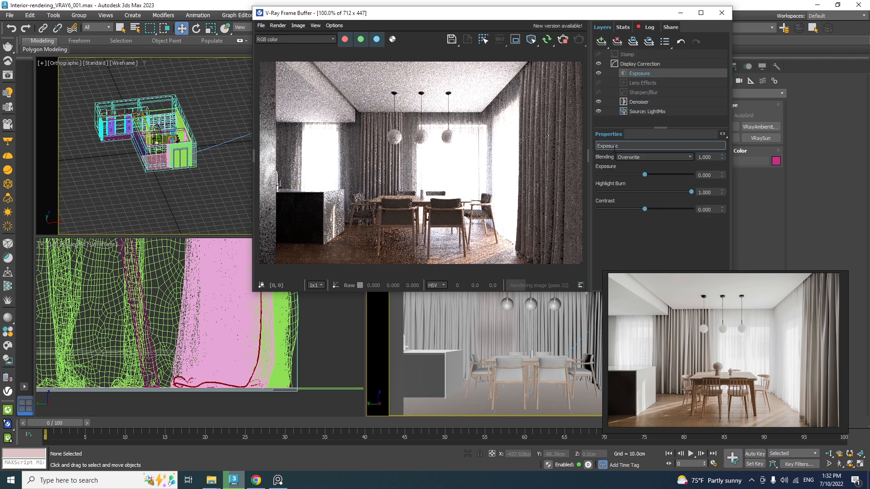
left_click_drag(692, 193, 599, 192)
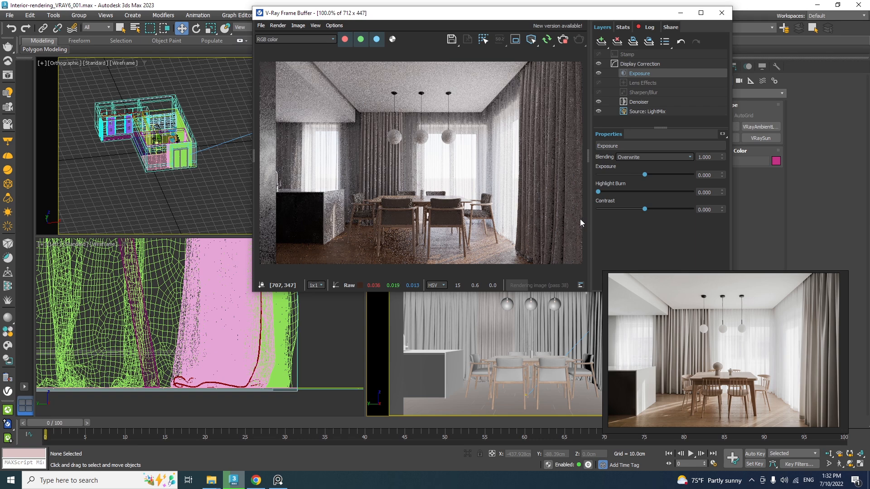
Step: Stop the interactive render and bring up the LightMix source's light intensities
left_click(562, 41)
left_click_drag(491, 15, 559, 62)
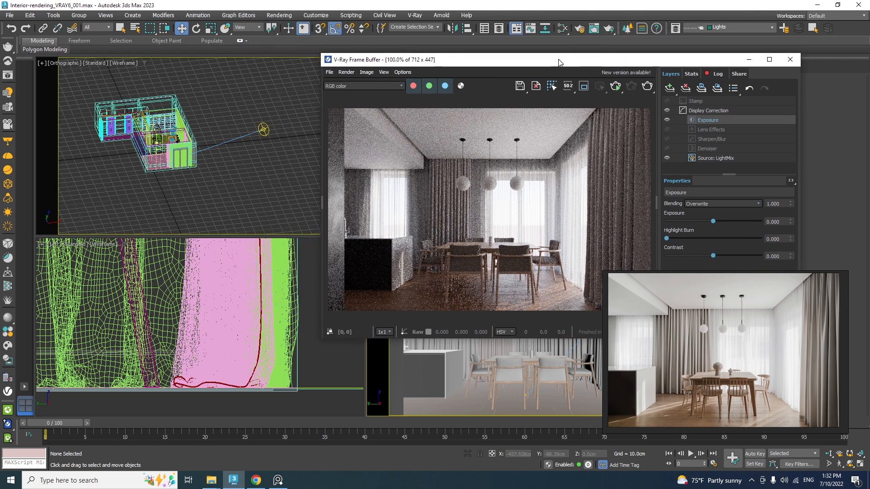
left_click(720, 159)
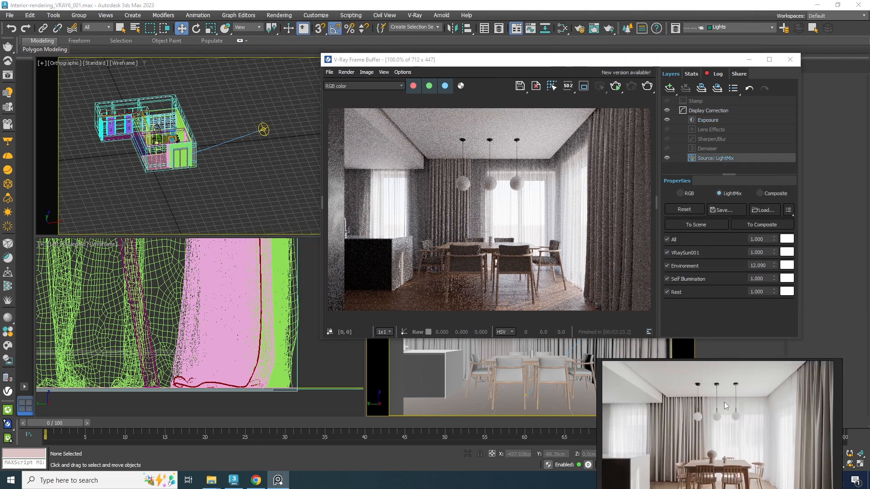
left_click(753, 264)
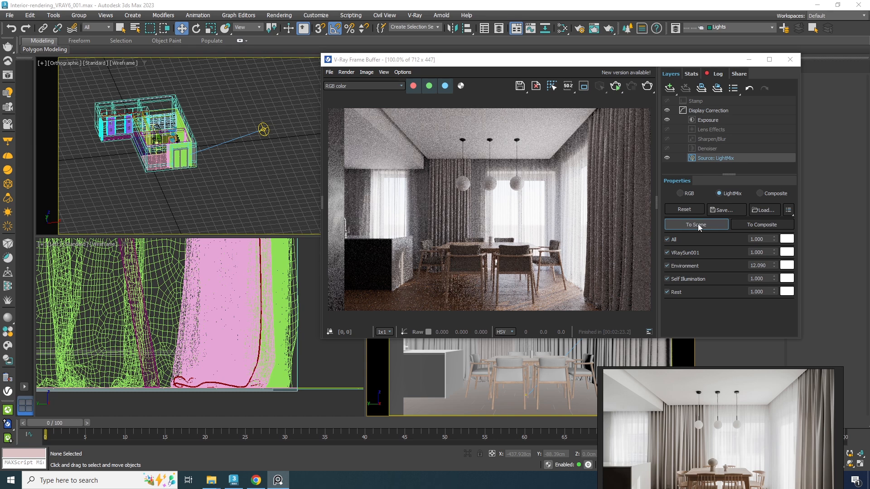
Step: Place the DefaultVRaySky environment map as an instance in an empty area of the Slate Material Editor
left_click(563, 31)
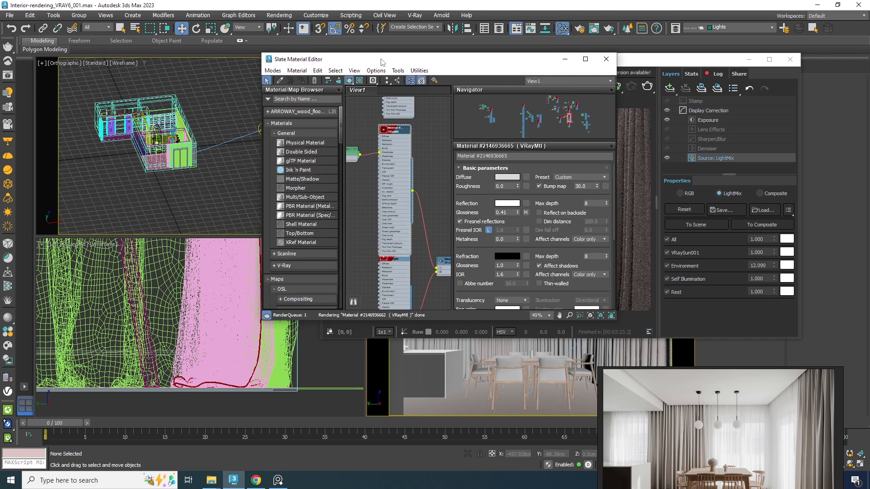
left_click_drag(385, 67, 294, 133)
left_click(378, 195)
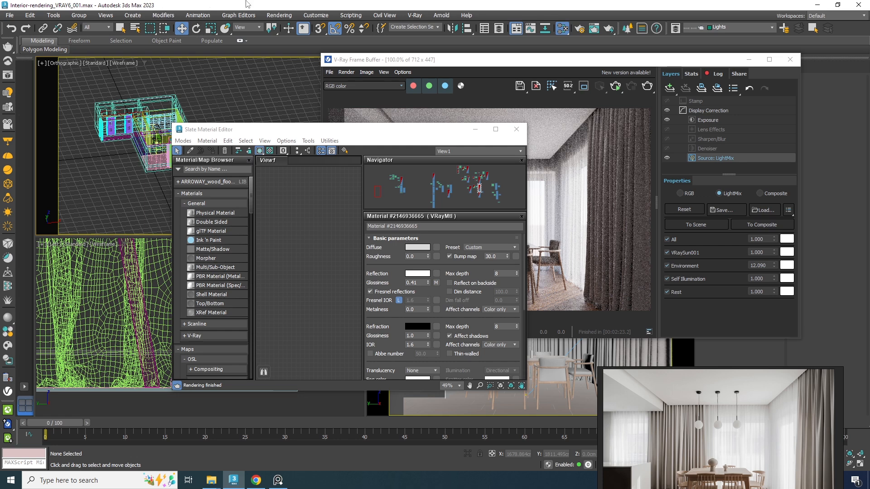
left_click(279, 15)
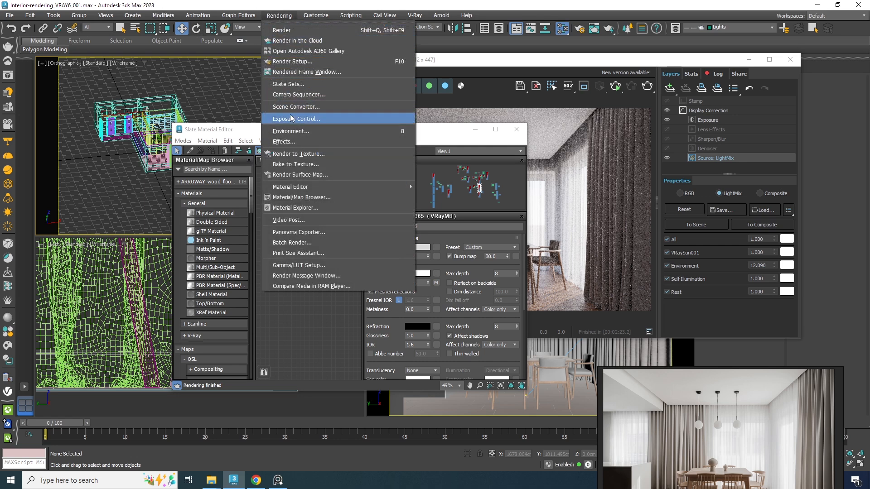
left_click(292, 131)
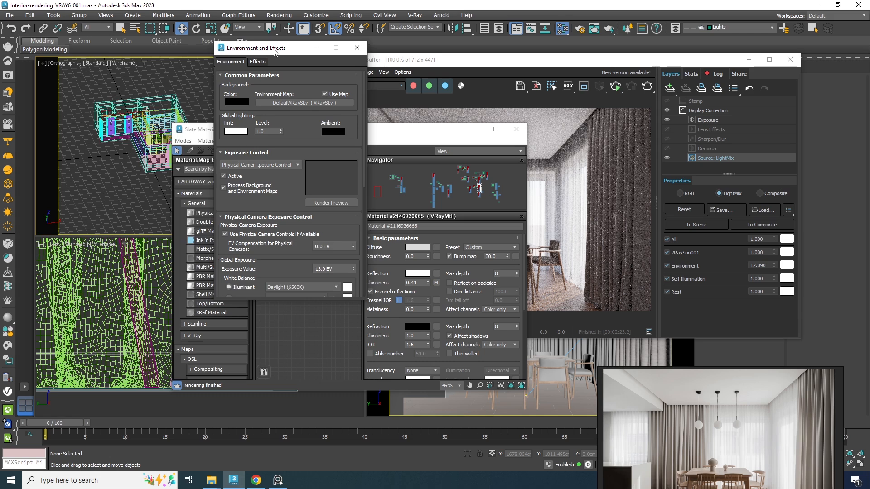
left_click_drag(275, 50, 90, 50)
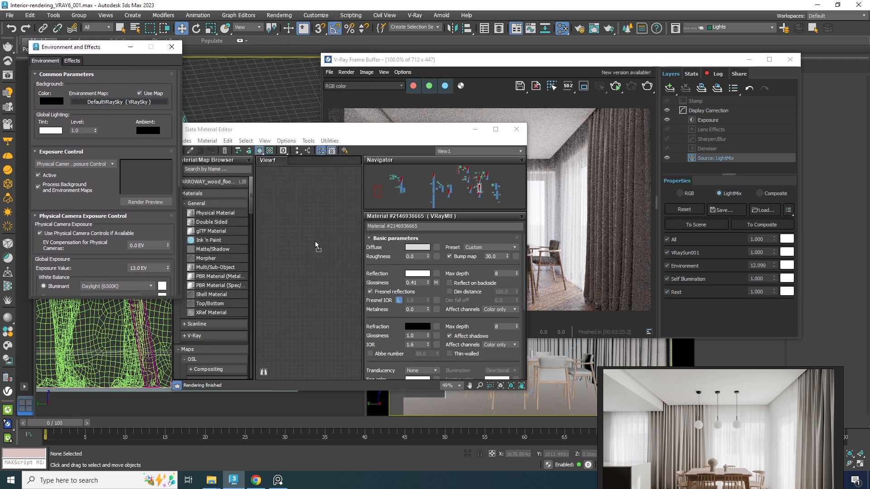
left_click_drag(316, 246, 319, 245)
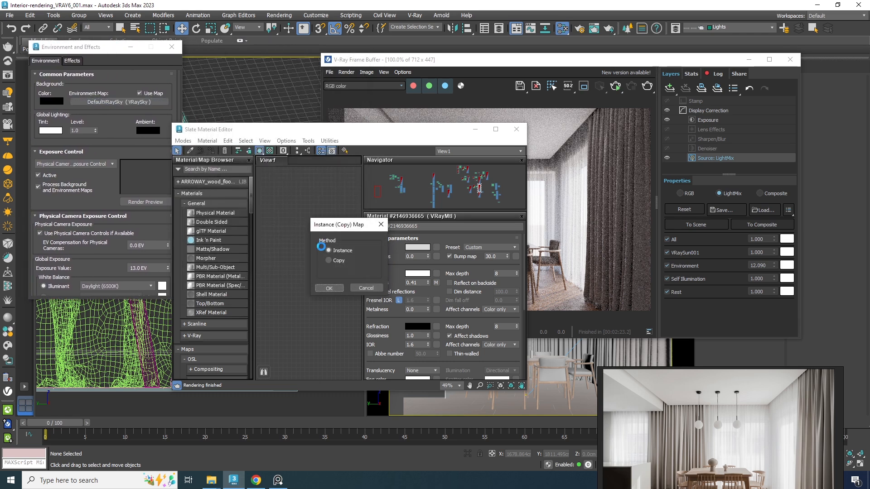
left_click(329, 288)
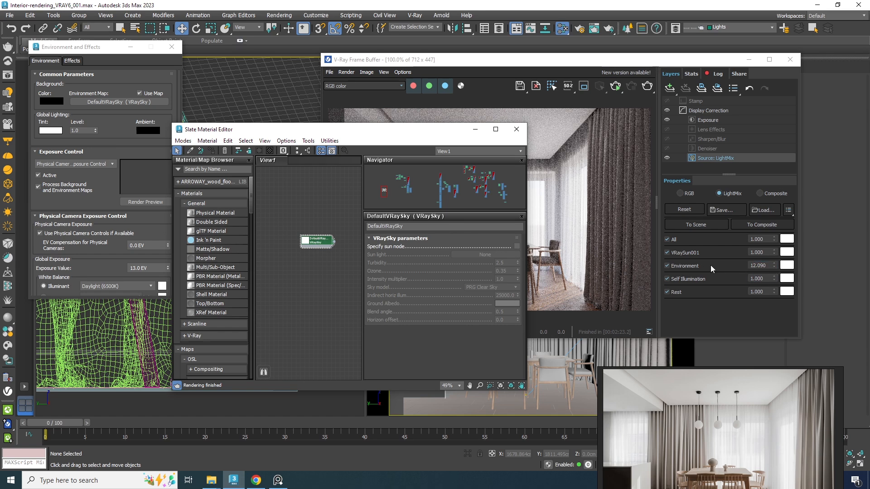
Step: Send the LightMix changes to the scene and place the new VRayCompTex environment map in the Slate Material Editor as an instance
left_click(696, 225)
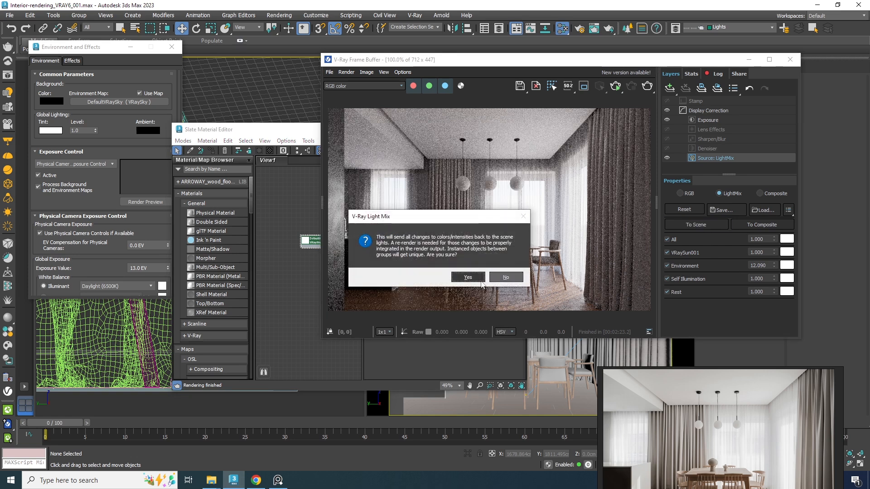
left_click(468, 277)
middle_click_drag(319, 287, 302, 285)
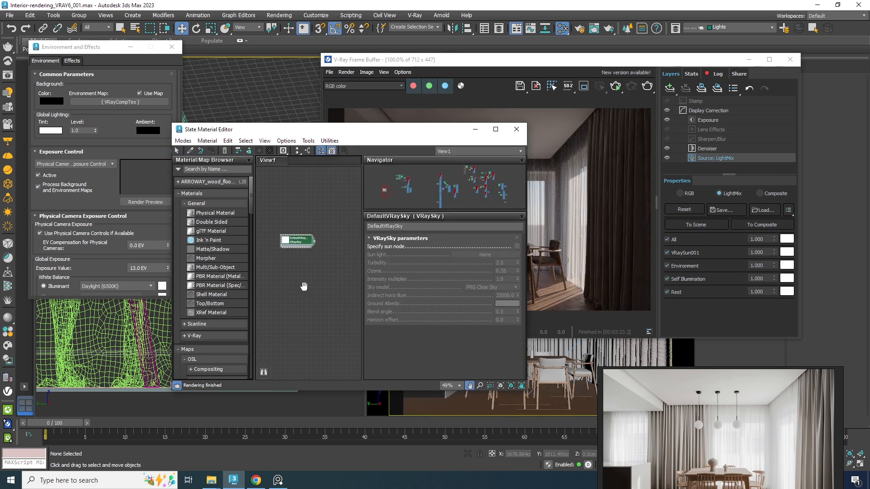
left_click_drag(117, 102, 294, 221)
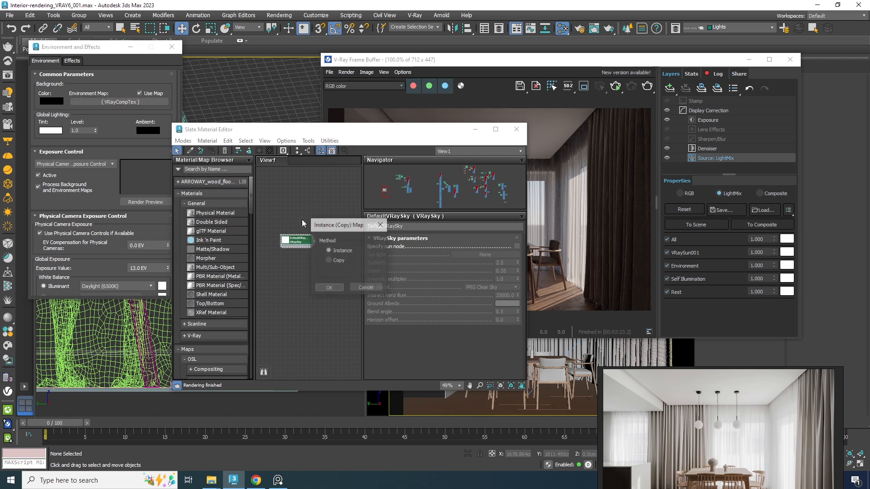
left_click(332, 288)
middle_click_drag(310, 257, 337, 272)
left_click_drag(324, 258, 273, 226)
Step: Examine the parameters of the environment network's VRayColor node and its VRayCompTex node
scroll(318, 234, "up", 4)
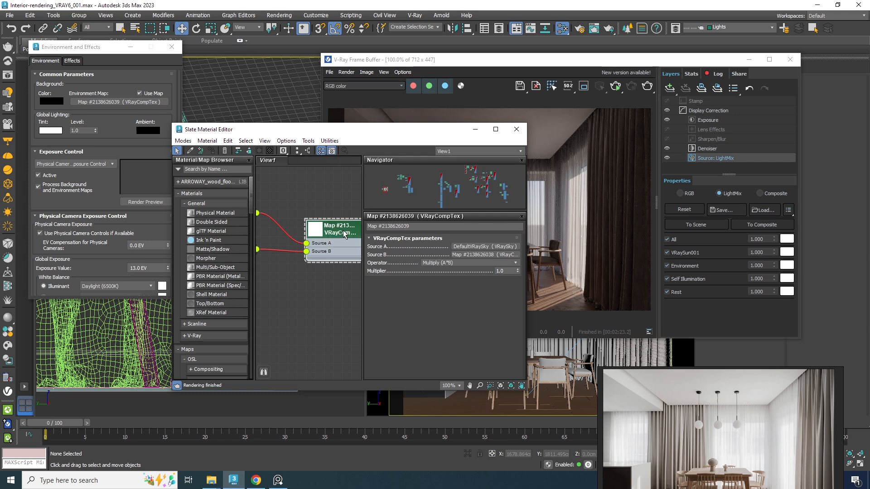
scroll(343, 235, "down", 4)
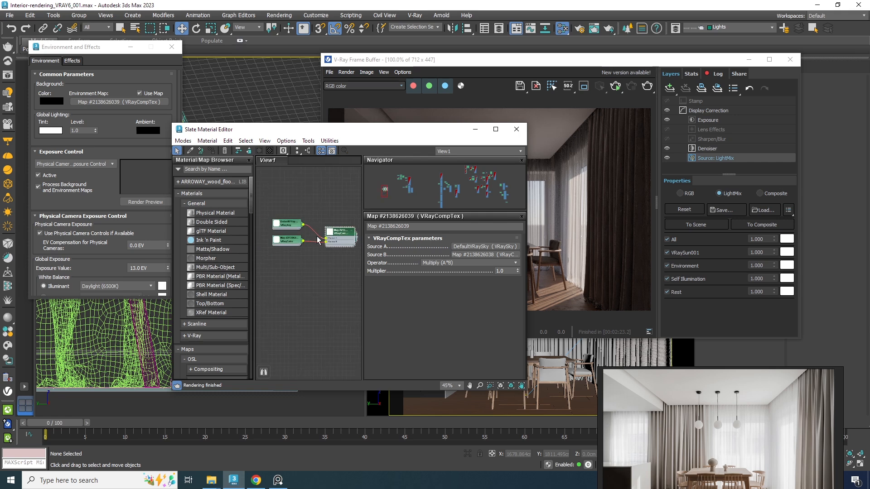
scroll(284, 234, "up", 4)
double_click(291, 249)
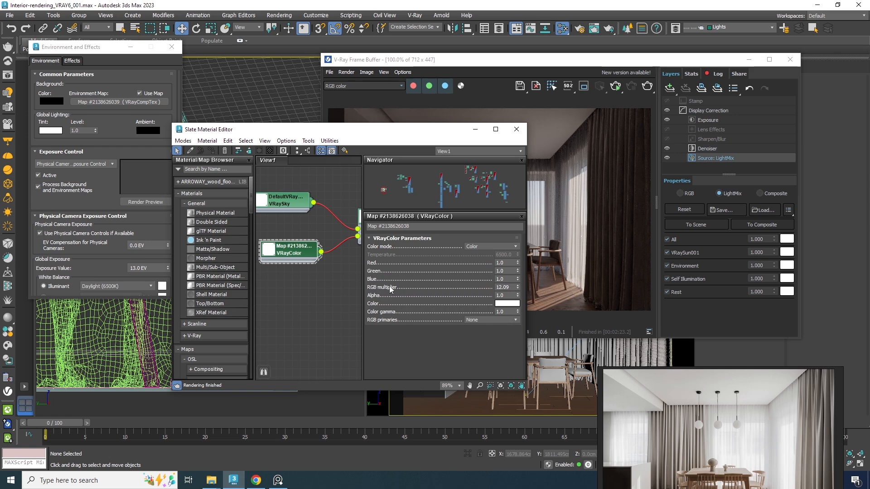
middle_click_drag(358, 281, 324, 281)
left_click(350, 222)
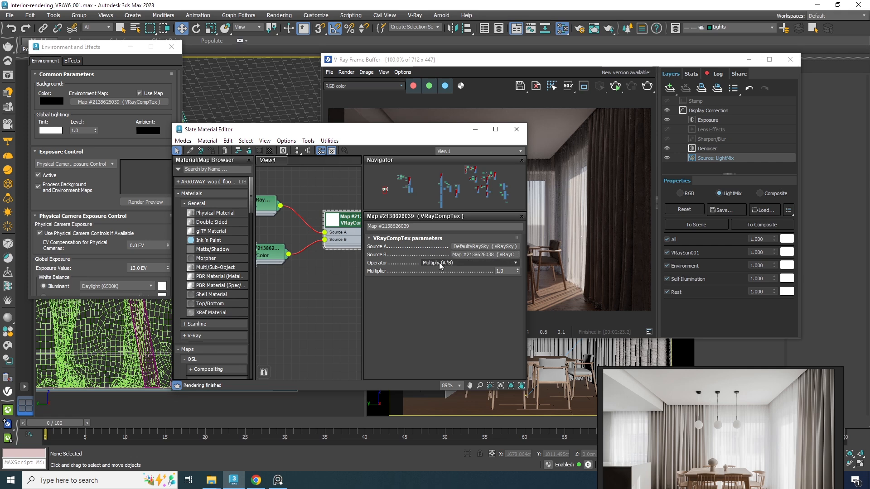
Step: Start the interactive render with the updated environment and set the Denoiser layer's opacity to 0
left_click_drag(438, 129, 272, 160)
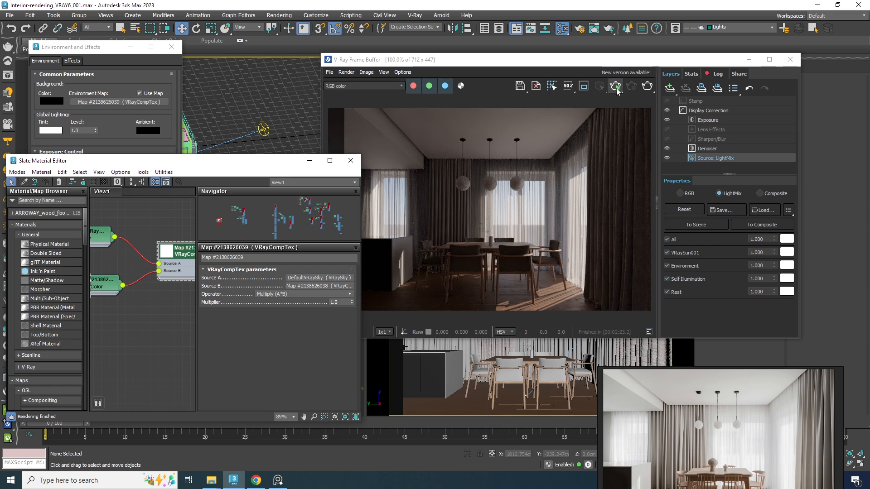
left_click(604, 155)
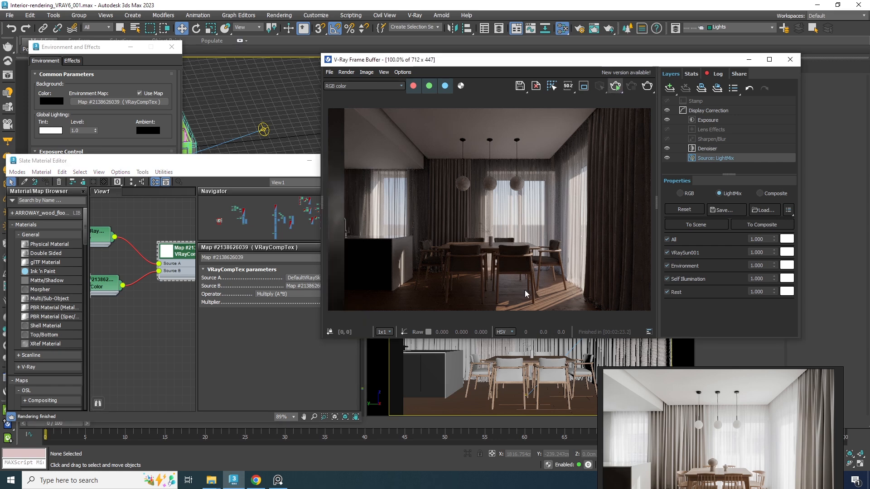
key("shift+q")
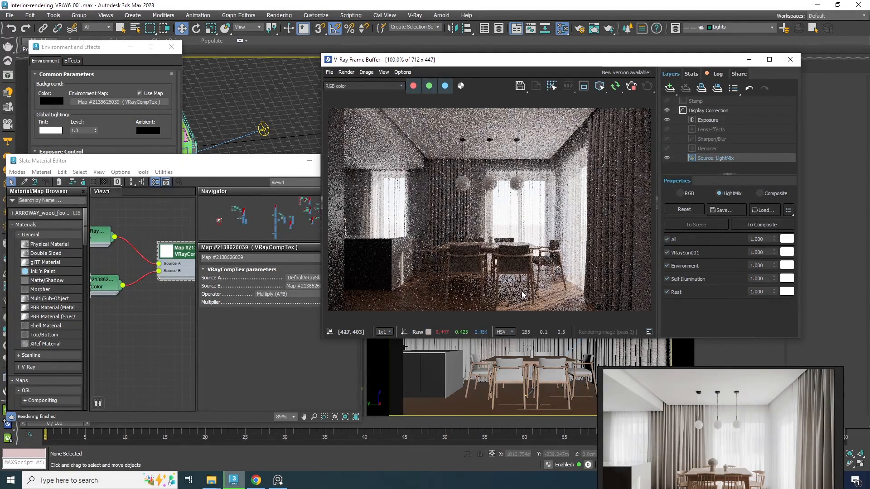
left_click(707, 149)
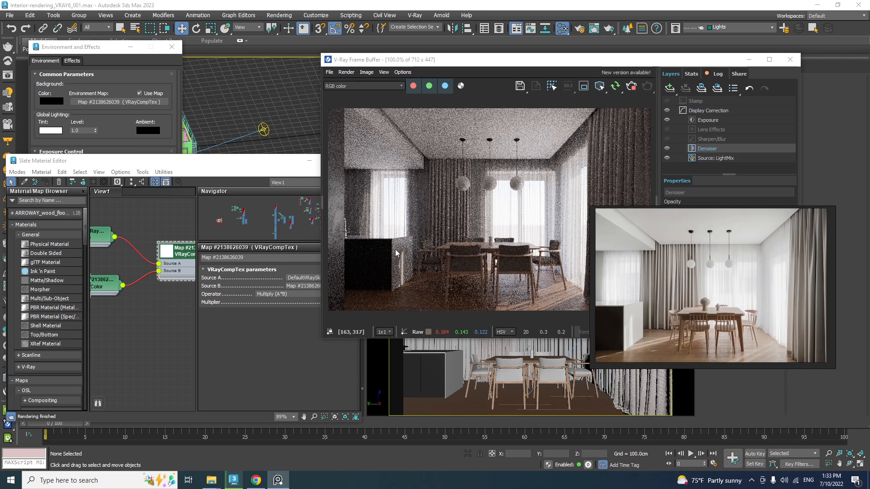
Step: Place the frame buffer beside the reference photo and set the LightMix Environment intensity to 2.7
left_click(309, 160)
left_click_drag(567, 66, 355, 74)
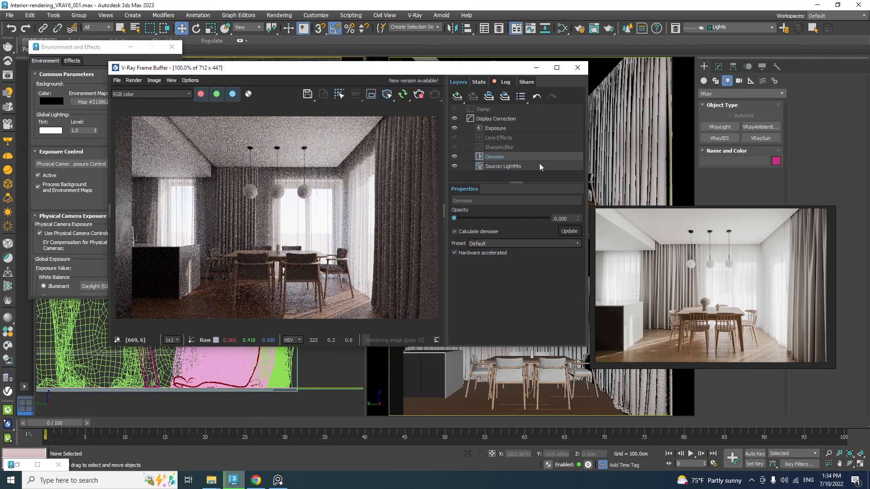
left_click(515, 166)
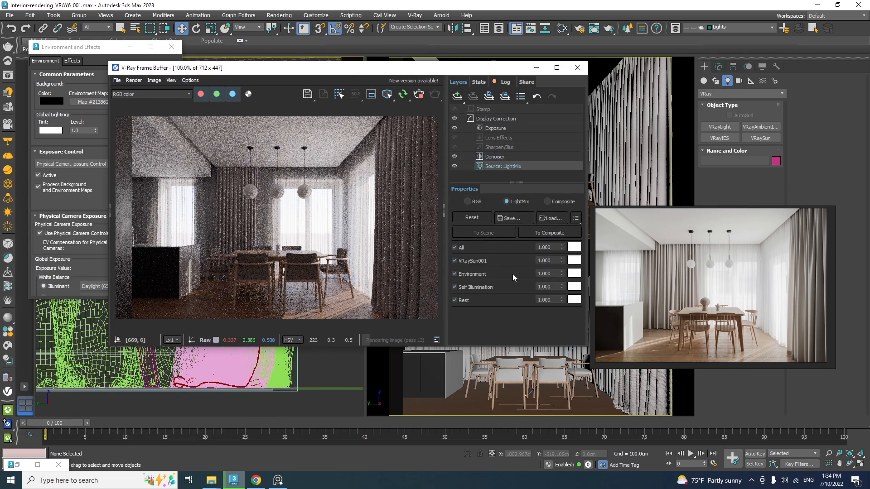
left_click_drag(561, 276, 518, 114)
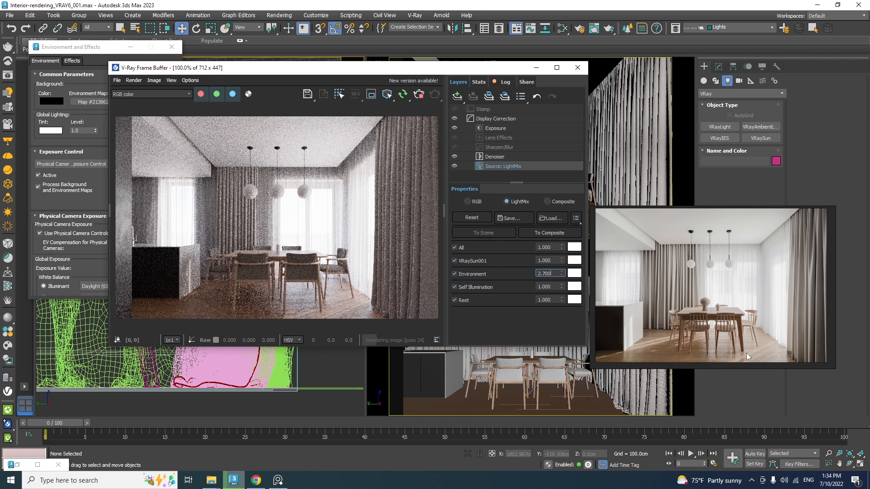
Step: Stop the interactive render, send the LightMix changes to the scene and restart interactive rendering
left_click(318, 204)
left_click(419, 96)
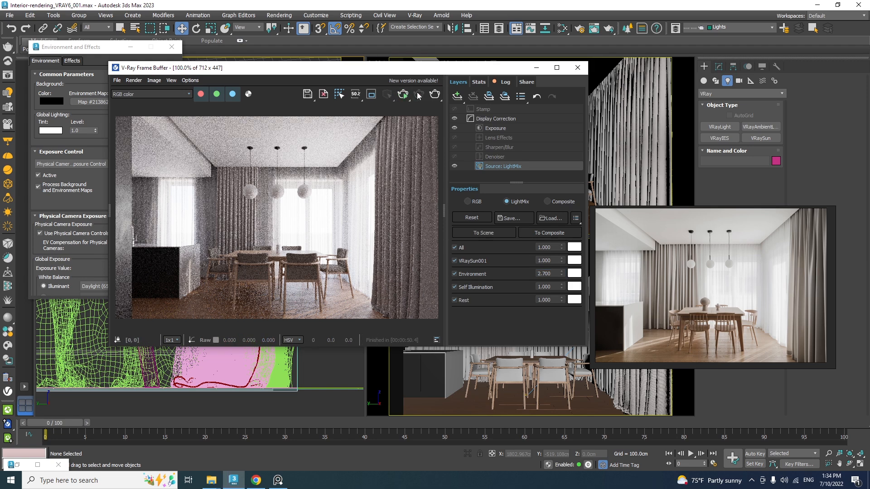
left_click(475, 233)
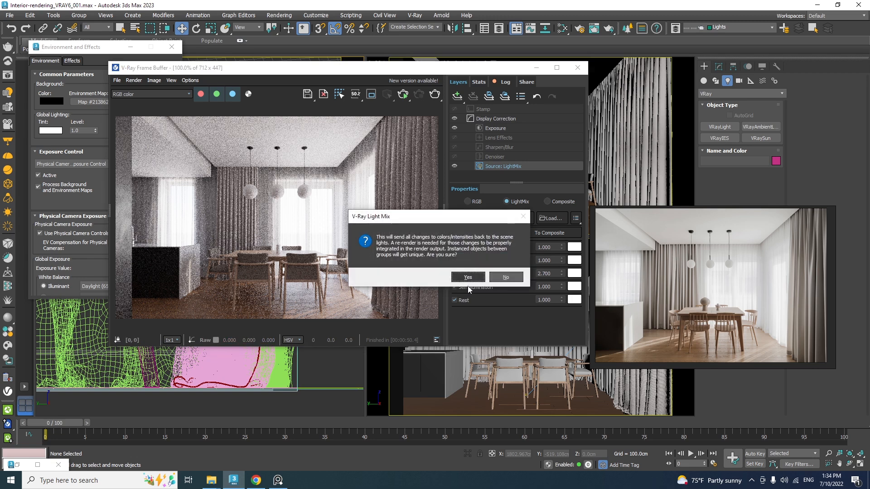
left_click(467, 277)
left_click(402, 95)
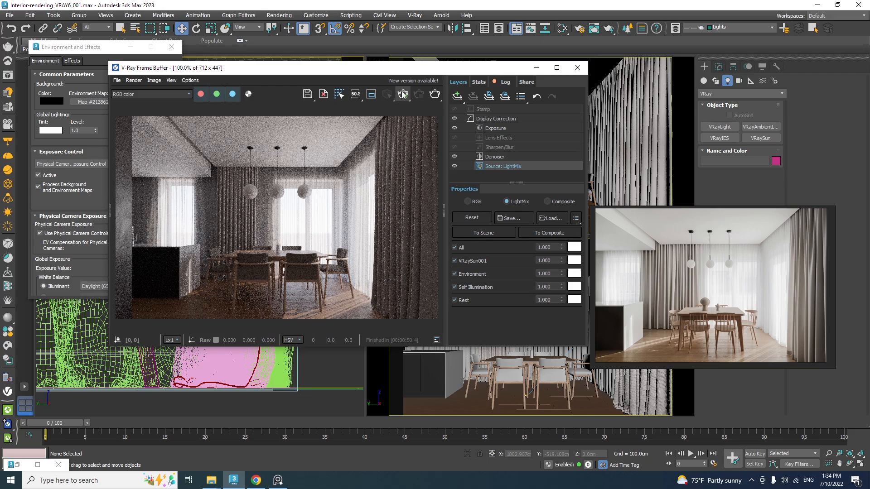
left_click(396, 101)
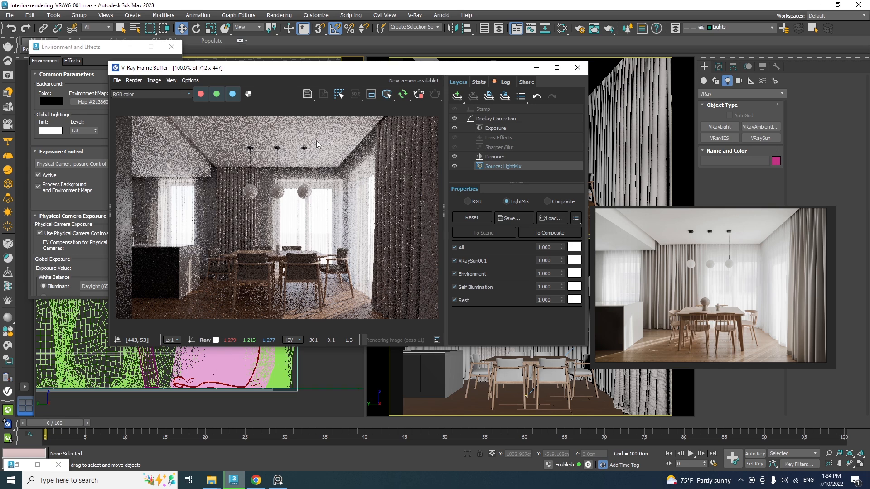
Step: Set the Exposure correction layer's exposure to 0.728
left_click(506, 127)
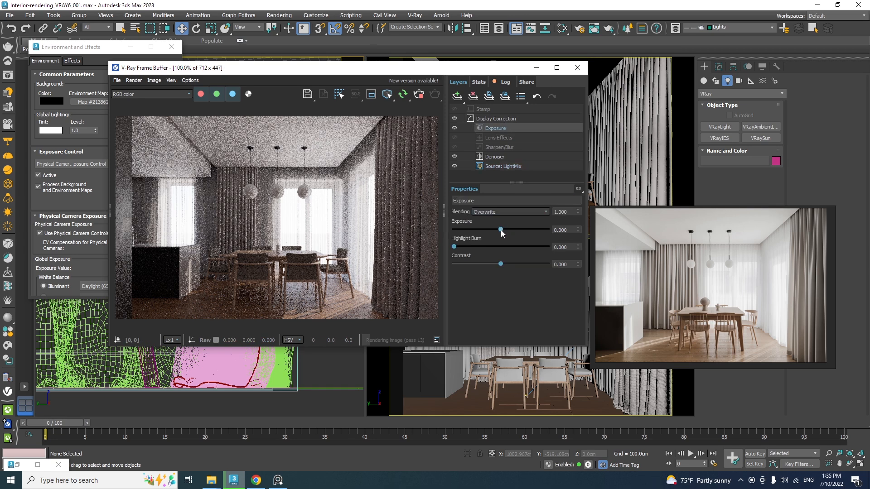
left_click_drag(502, 230, 505, 230)
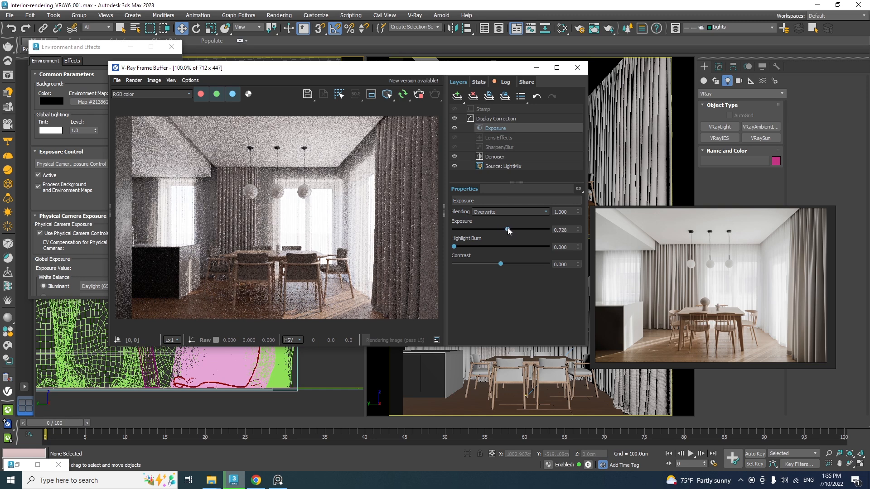
left_click_drag(507, 227, 508, 228)
Step: Set the LightMix intensities to 1.555 for Environment and 0.755 for VRaySun001
left_click(502, 167)
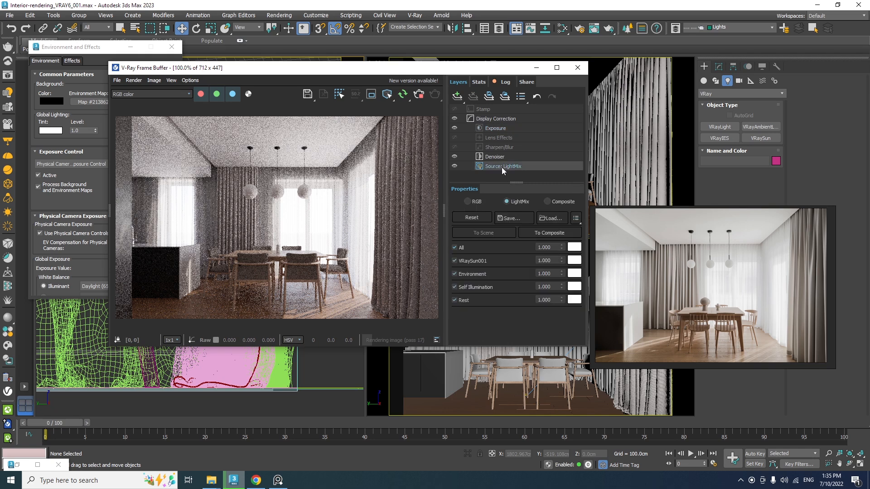
left_click_drag(564, 273, 541, 220)
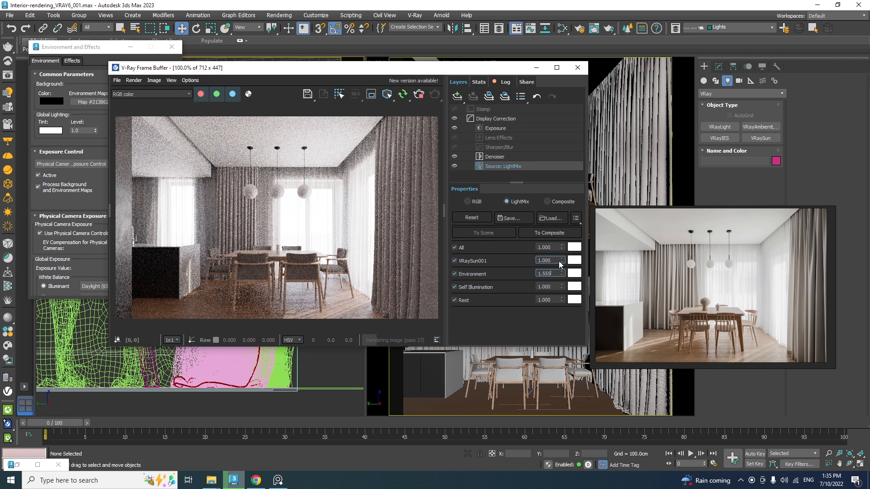
left_click_drag(562, 261, 542, 288)
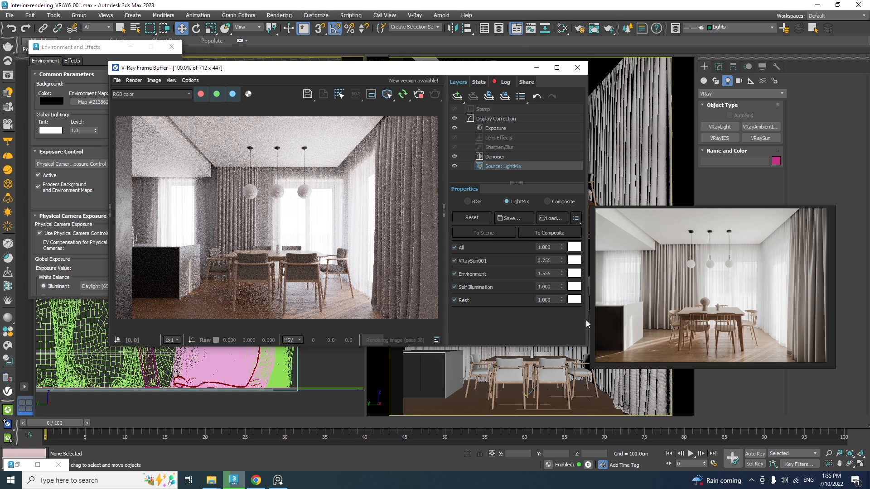
Step: Load the black kitchen cabinet's VRayMtl into the Slate Material Editor by sampling it from the viewport, and make its parameters accessible
left_click(562, 28)
left_click_drag(191, 171, 581, 126)
left_click(605, 176)
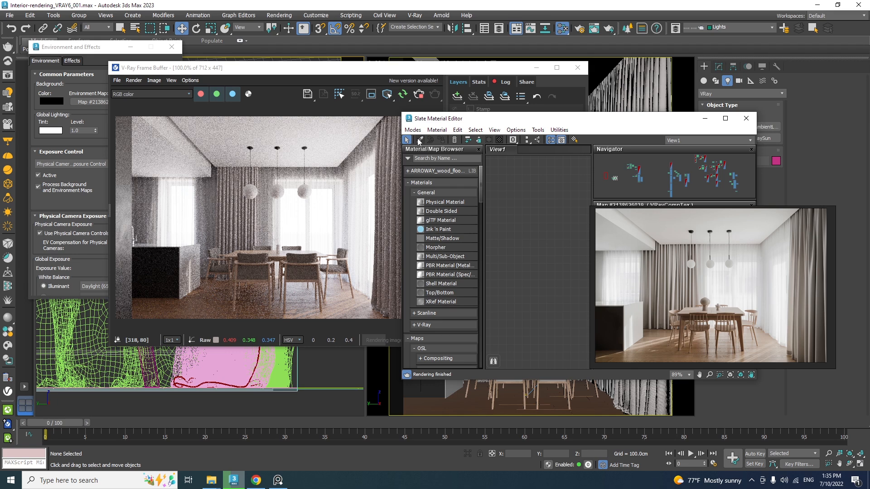
left_click_drag(399, 75, 294, 54)
left_click(434, 386)
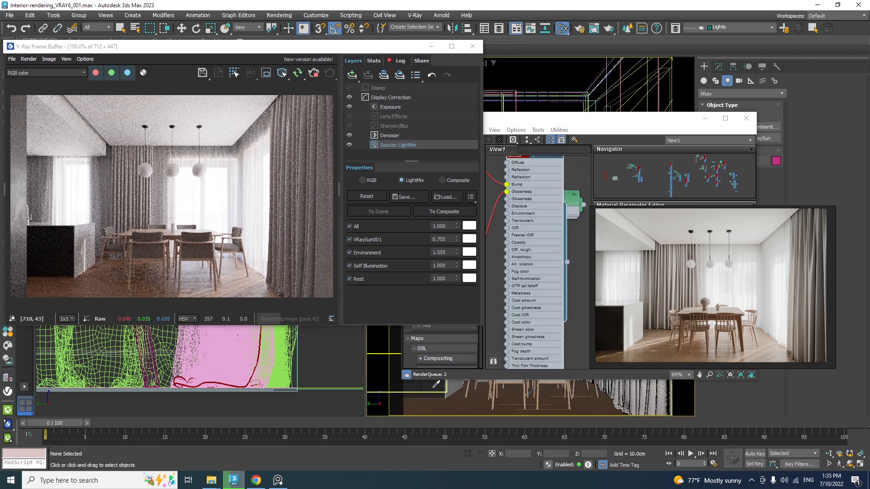
left_click(540, 252)
left_click_drag(528, 120, 379, 118)
Step: Set the Value of the cabinet material's Diffuse colour to 9
left_click(500, 232)
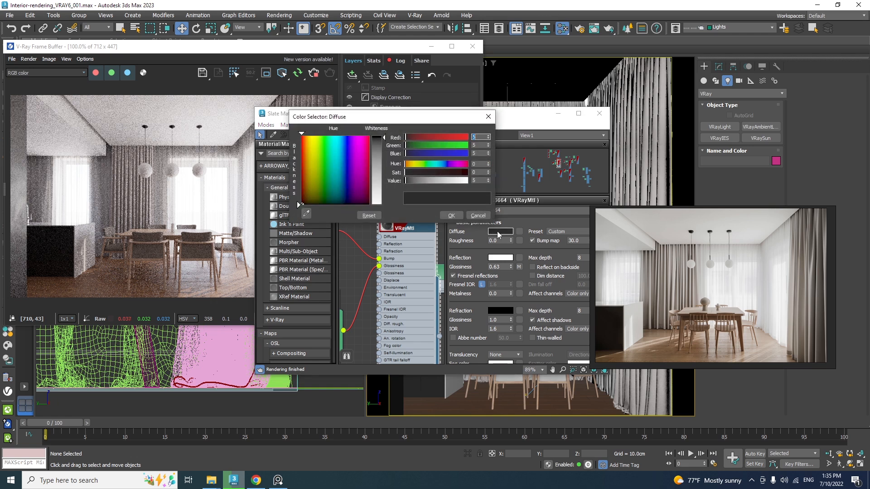
left_click_drag(479, 181, 452, 182)
type("9")
key("Return")
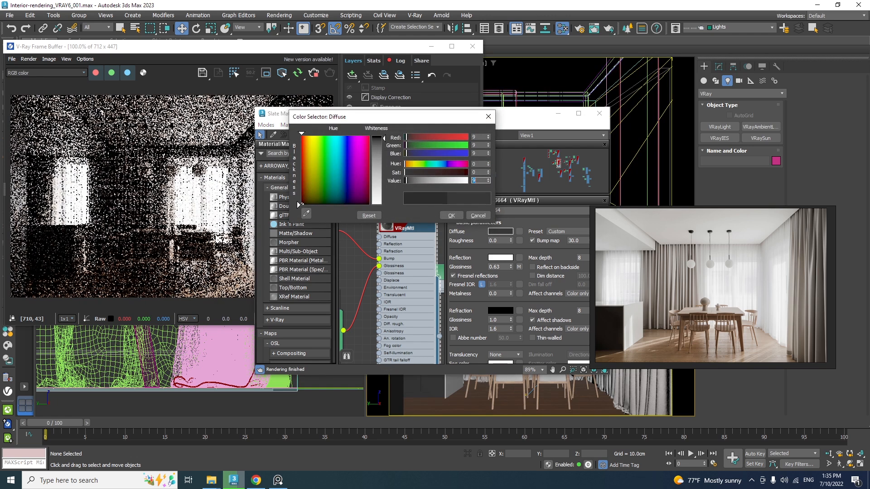
Step: Check the black cabinet with a region render around it, return to full-frame rendering and reposition the frame buffer
left_click(266, 73)
left_click_drag(86, 255, 49, 260)
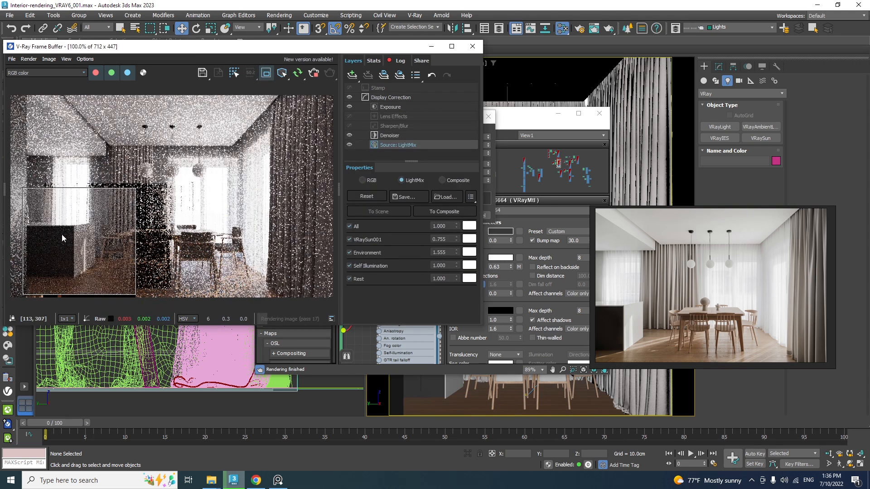
left_click(266, 73)
left_click_drag(312, 51, 359, 54)
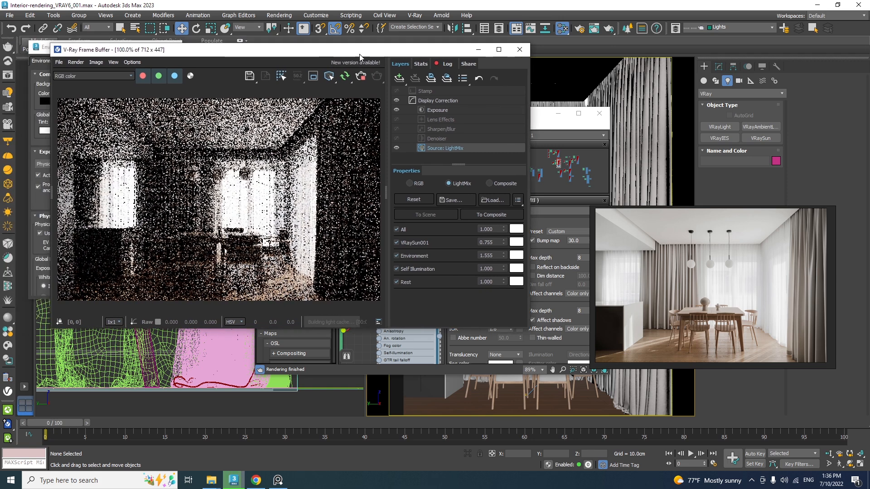
Step: Check in Render Setup that the render elements include VRayCryptomatte
left_click(580, 28)
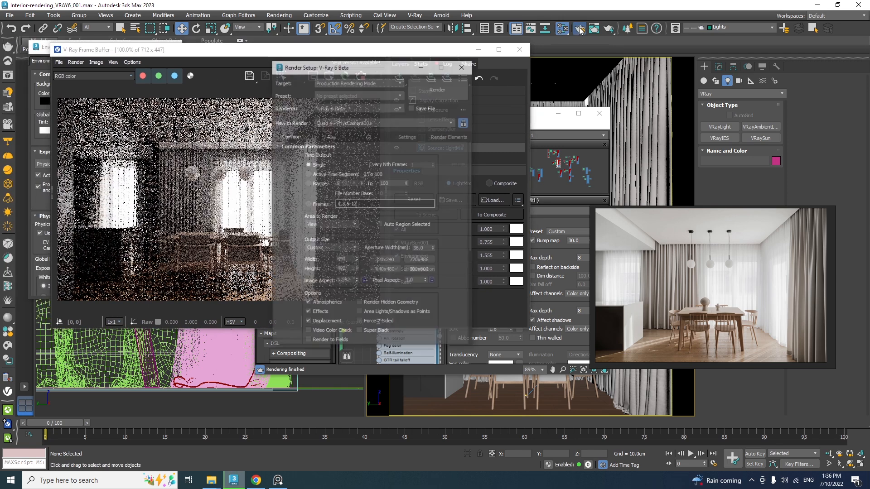
left_click(574, 139)
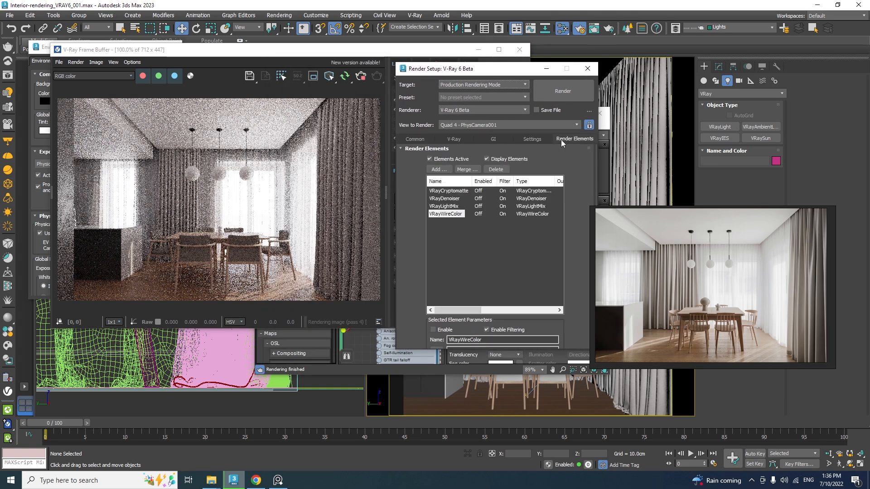
left_click(448, 190)
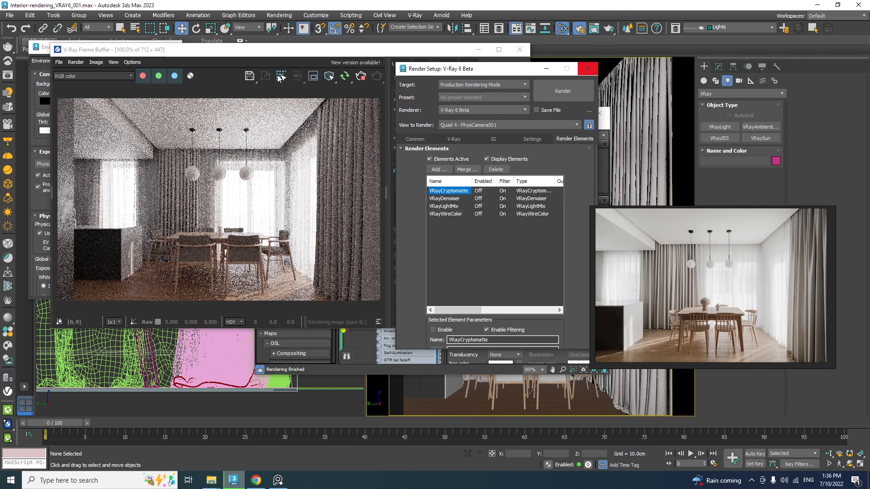
left_click(587, 69)
Step: View the VRayCryptomatte channel in the frame buffer, then return to RGB color
left_click(129, 75)
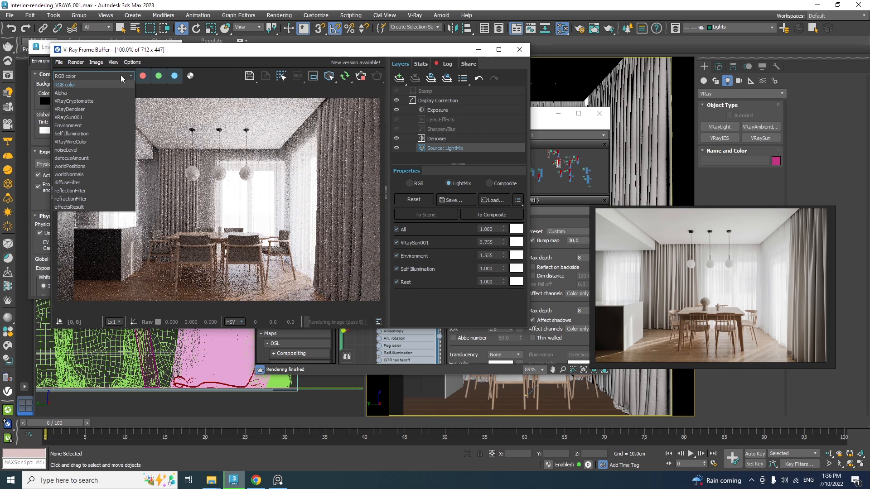
left_click(91, 102)
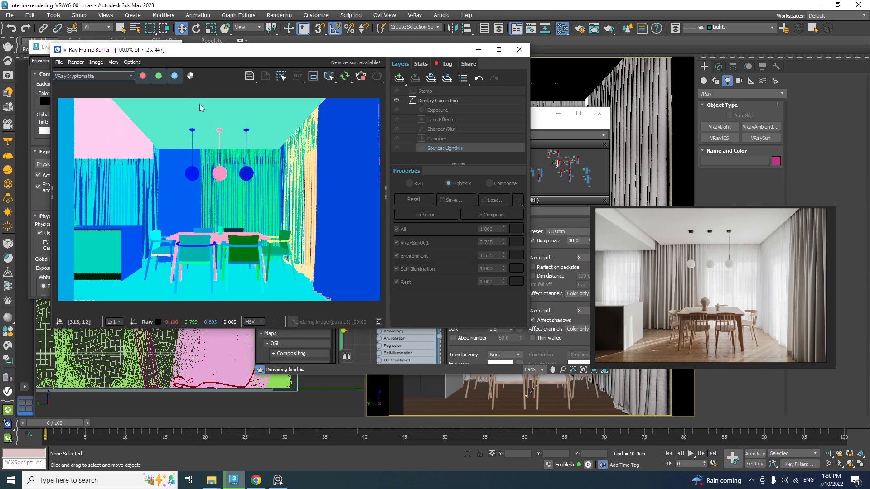
left_click(89, 77)
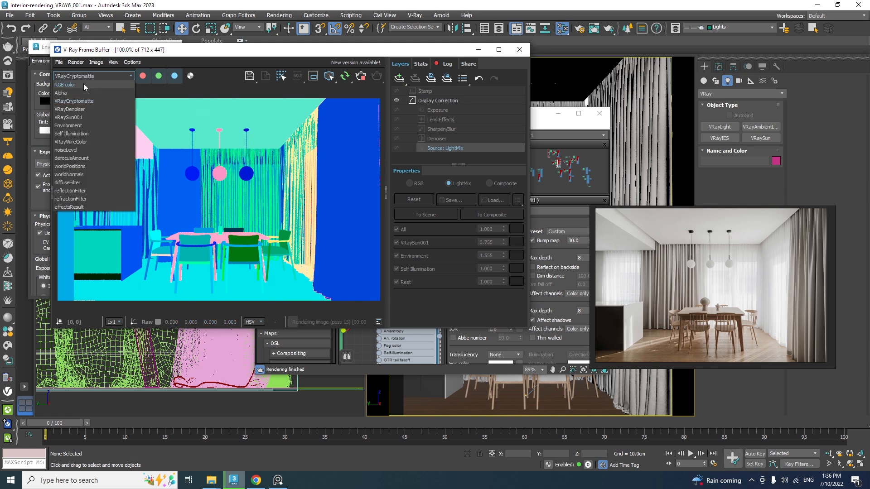
left_click(84, 83)
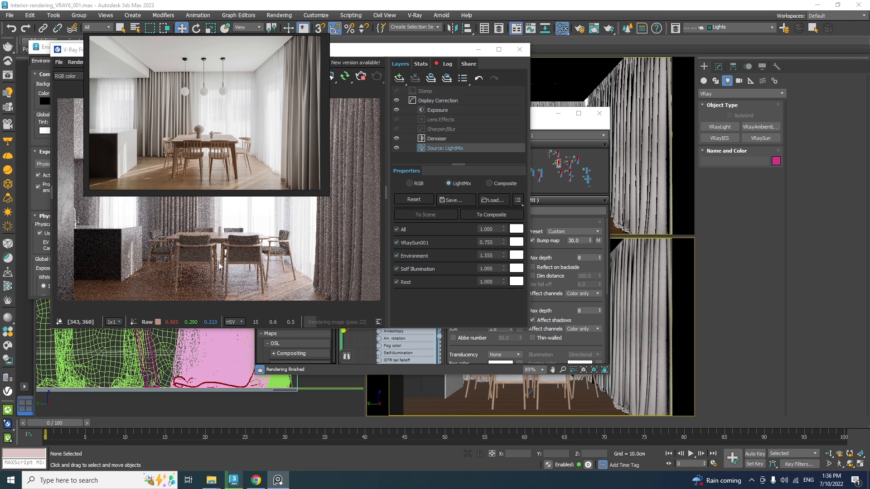
Step: Add a Color Balance layer above the Exposure layer and give it a Cryptomatte mask
left_click(443, 110)
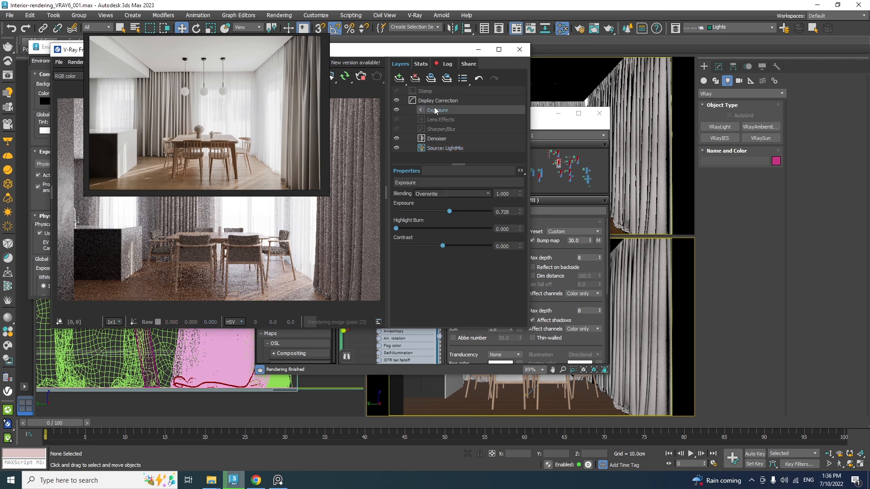
left_click(399, 78)
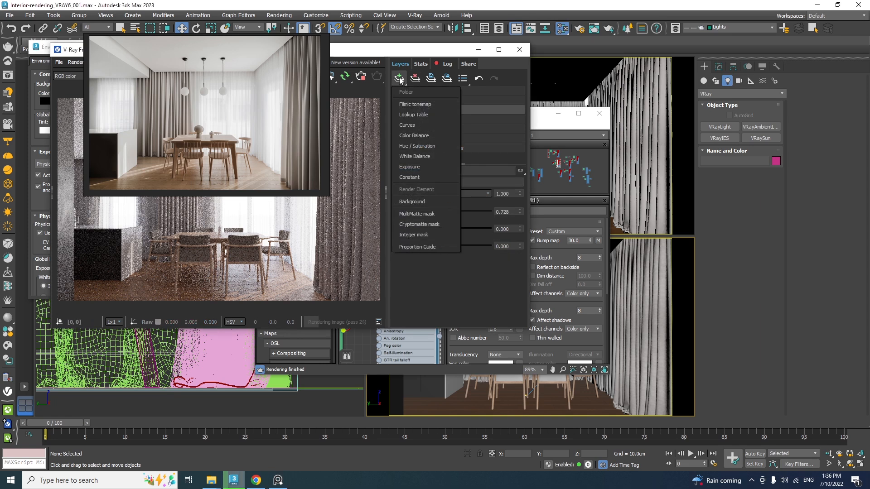
left_click(418, 138)
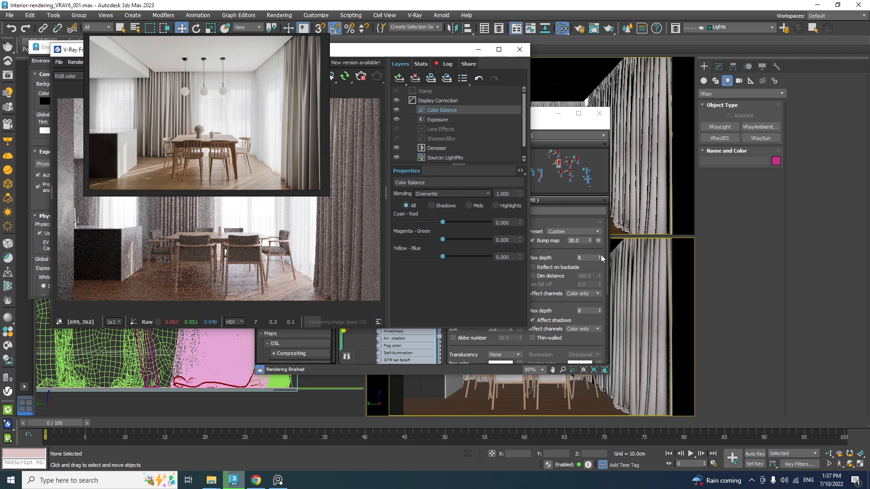
left_click(521, 172)
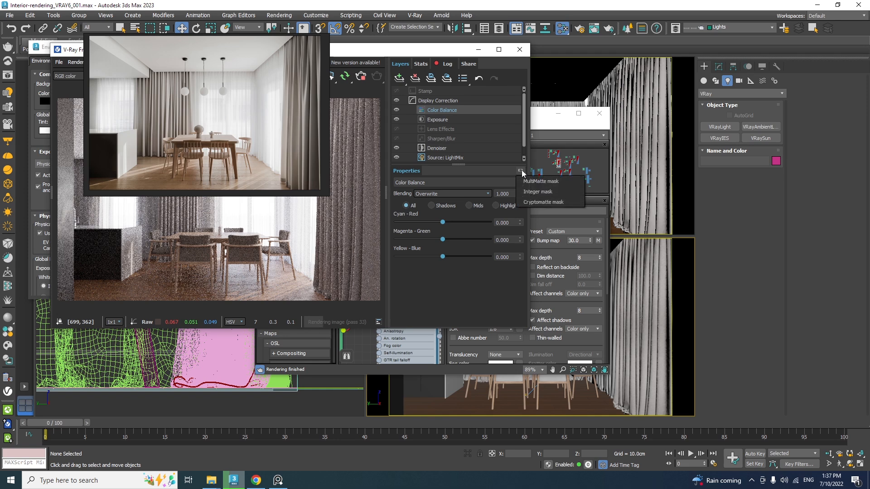
left_click(534, 201)
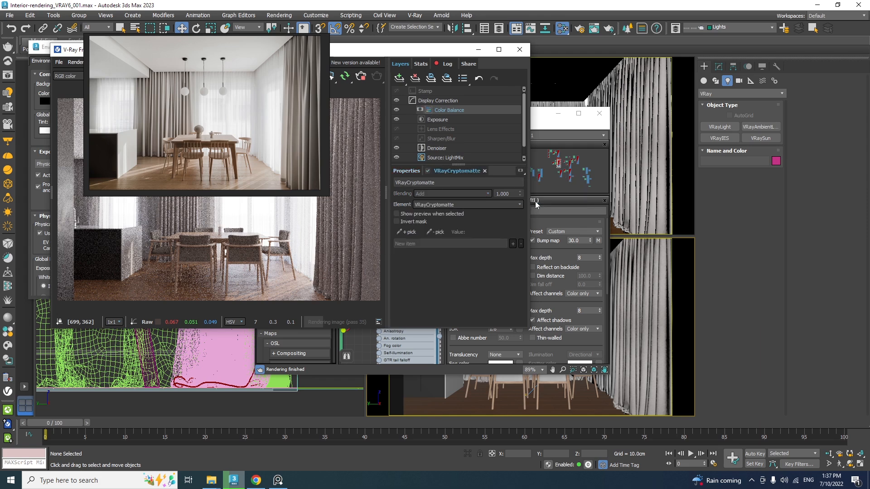
Step: Pick the floor, Plane002, for the Cryptomatte mask and remove the mistakenly picked Cylinder1398
left_click(404, 233)
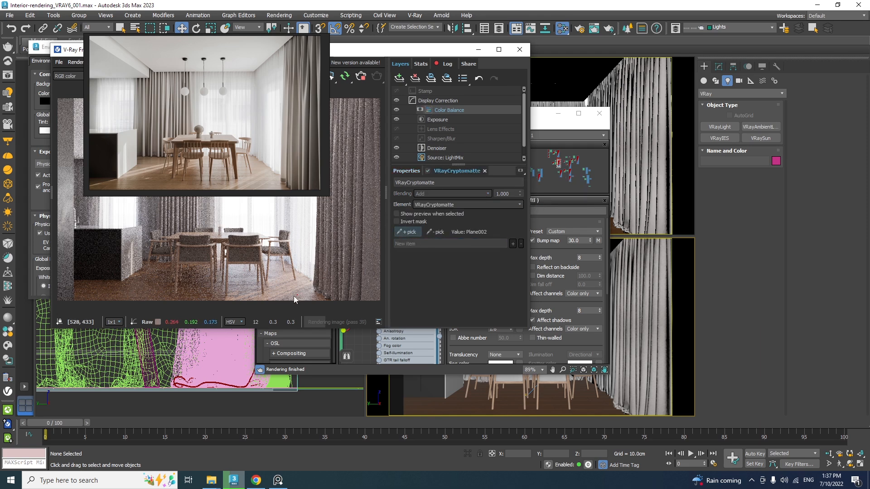
left_click(282, 298)
left_click(145, 276)
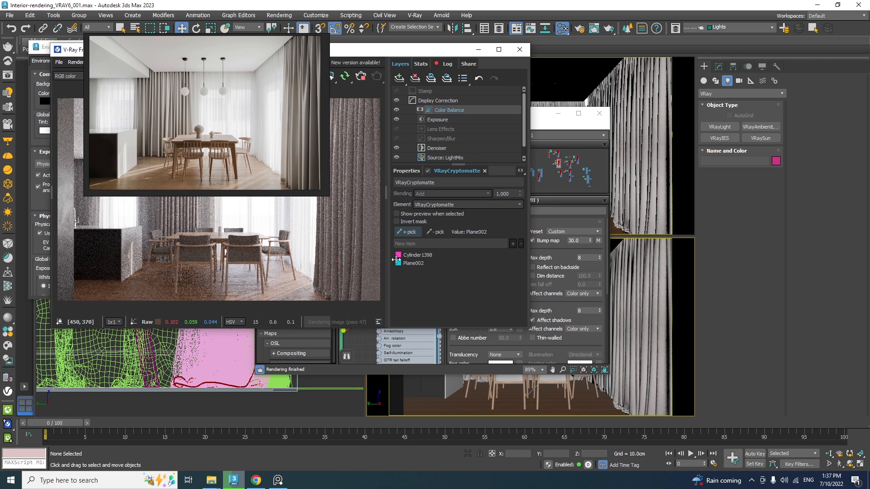
left_click(434, 231)
left_click(148, 258)
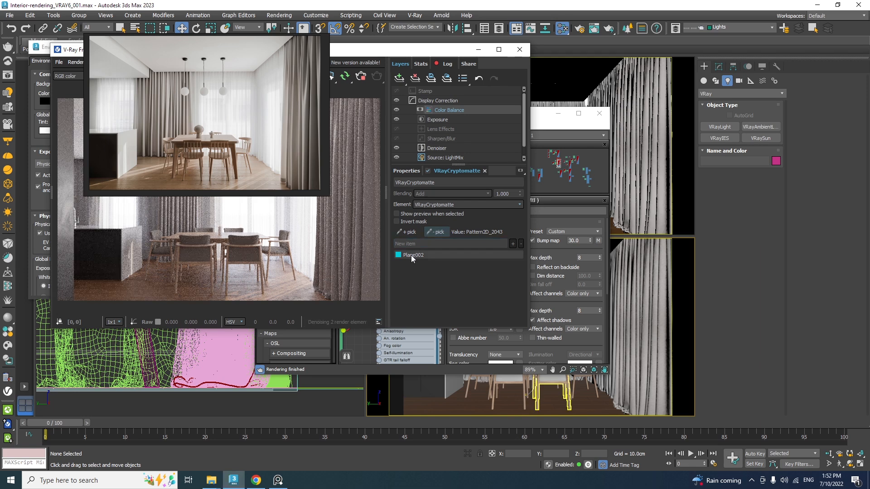
Step: Set the floor's Color Balance layer to Color blending, with Magenta - Green at 0.010 and Yellow - Blue at -0.019
left_click(407, 171)
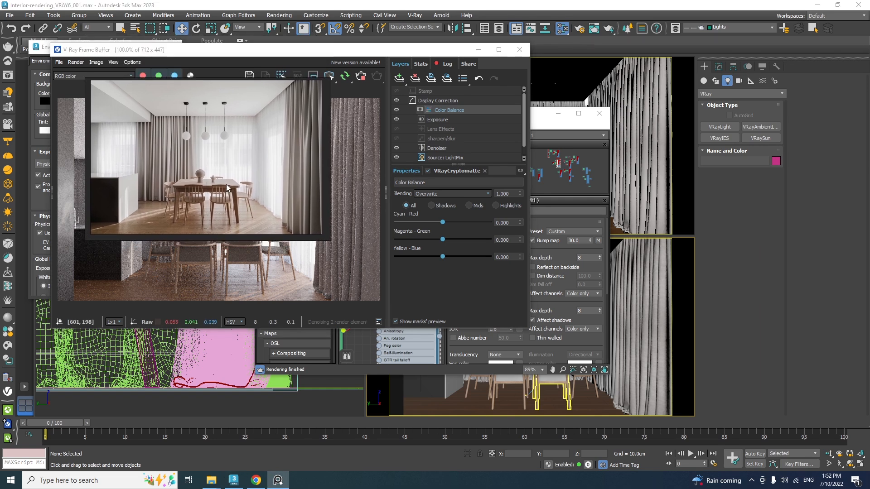
left_click(487, 195)
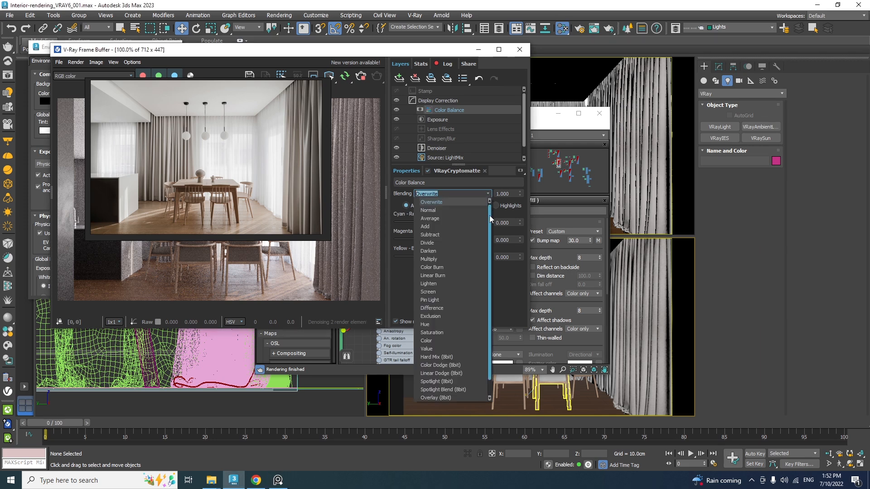
left_click(433, 341)
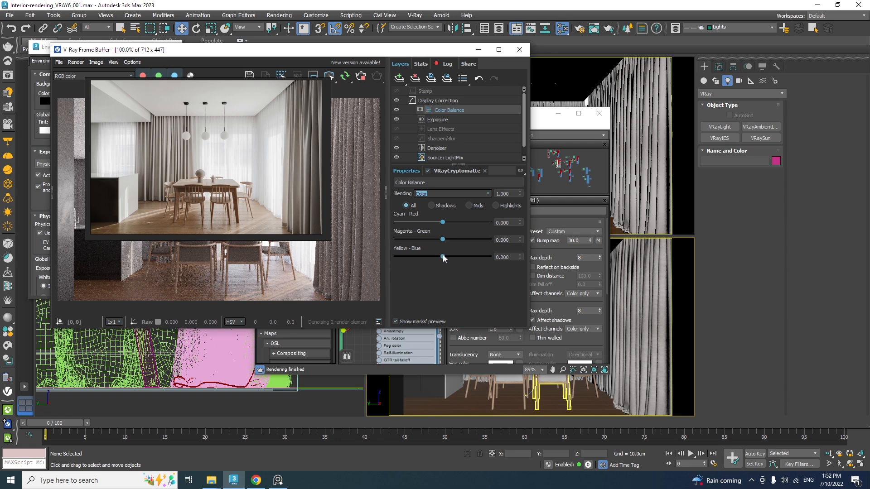
left_click_drag(443, 240, 441, 258)
left_click(515, 240)
left_click_drag(511, 242, 505, 241)
left_click_drag(443, 257, 442, 258)
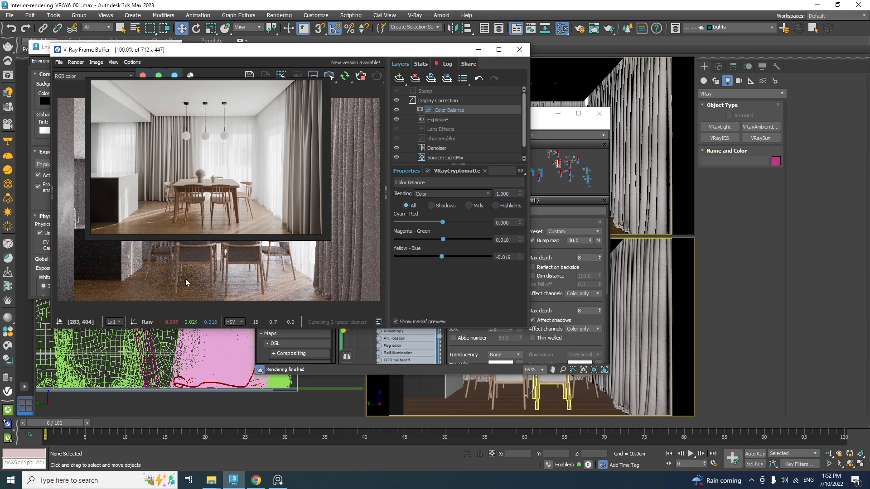
Step: Add a Curves layer above the floor's Color Balance layer, give it a Cryptomatte mask and pick the floor for it
left_click(399, 78)
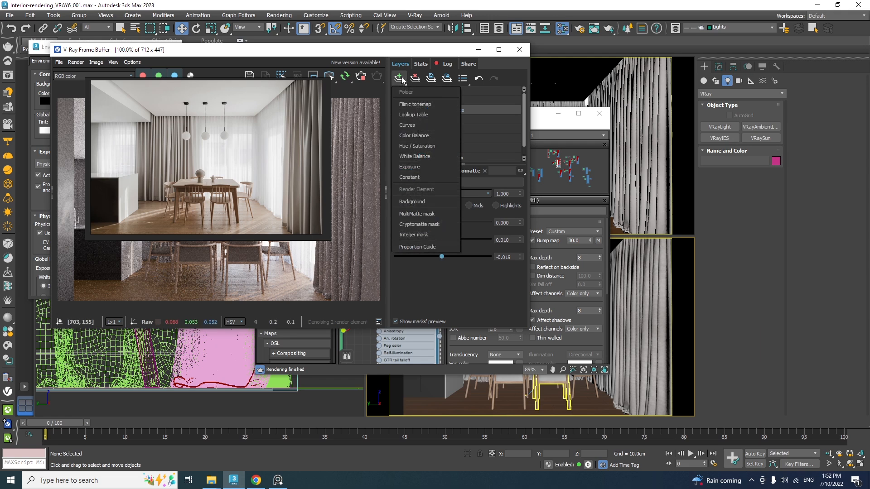
left_click(419, 128)
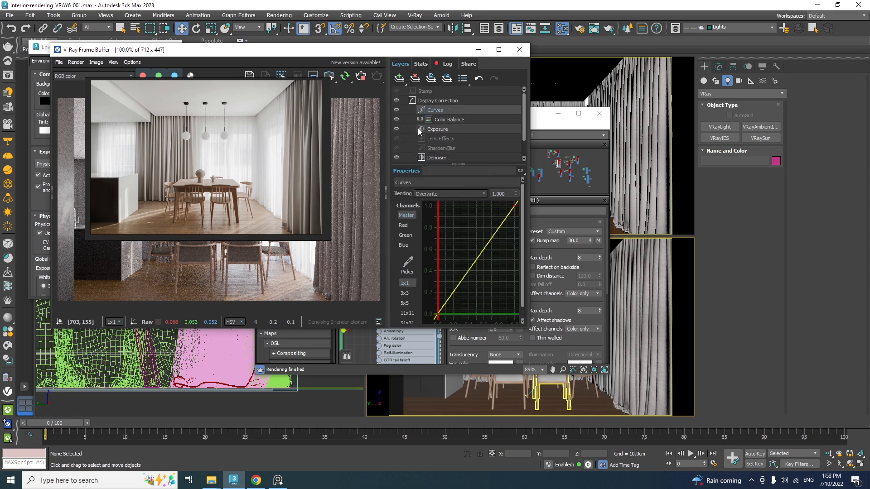
left_click(521, 171)
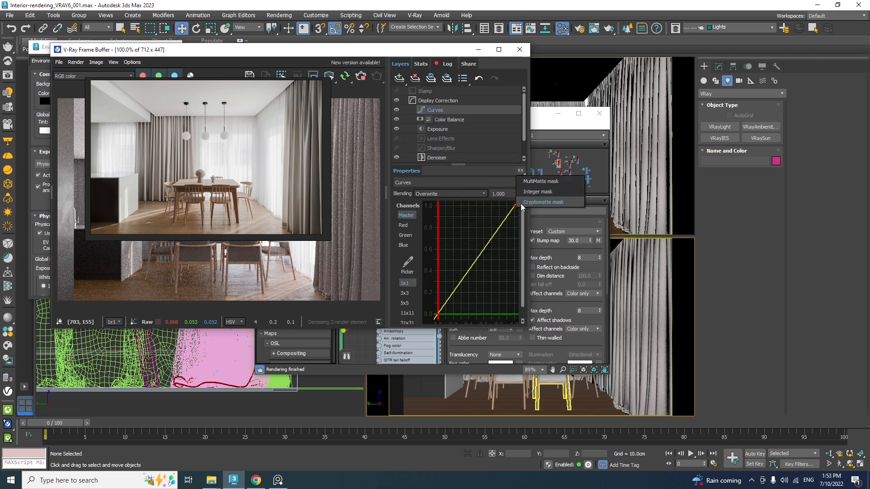
left_click(532, 207)
left_click(409, 232)
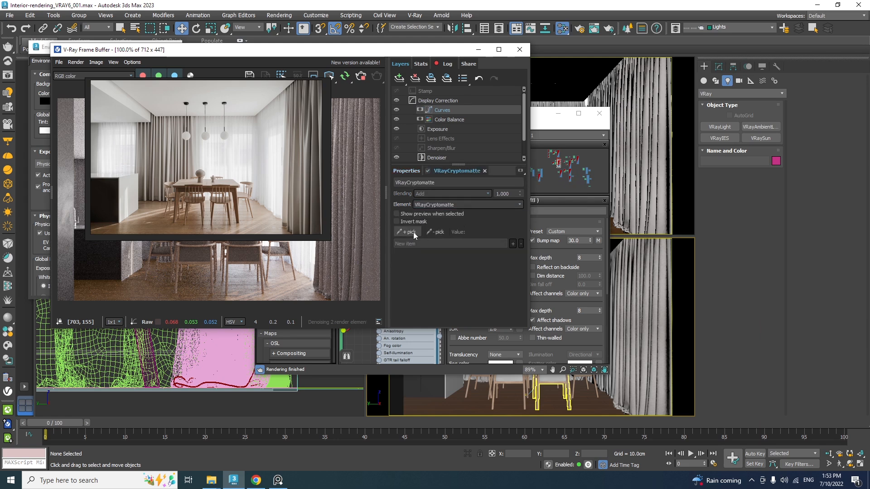
left_click(192, 294)
Step: Raise the lower part of the floor's master curve to brighten its dark tones, and compare the render with the reference photo
left_click(406, 171)
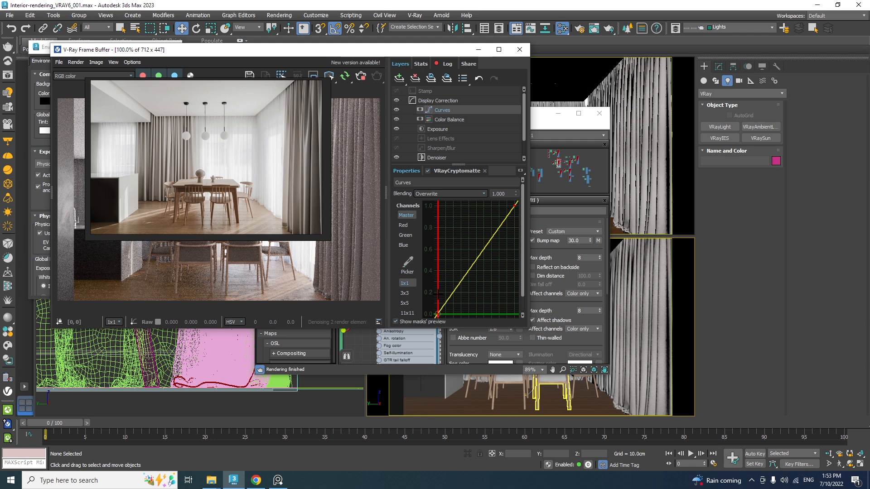
left_click(438, 313)
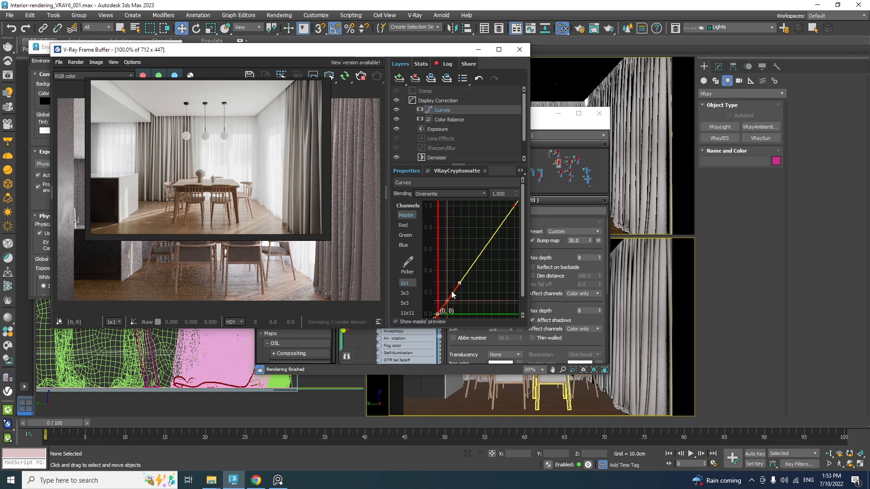
mouse_move(460, 284)
left_mouse_down()
mouse_move(451, 288)
mouse_move(455, 275)
left_mouse_up()
left_click_drag(204, 150, 296, 96)
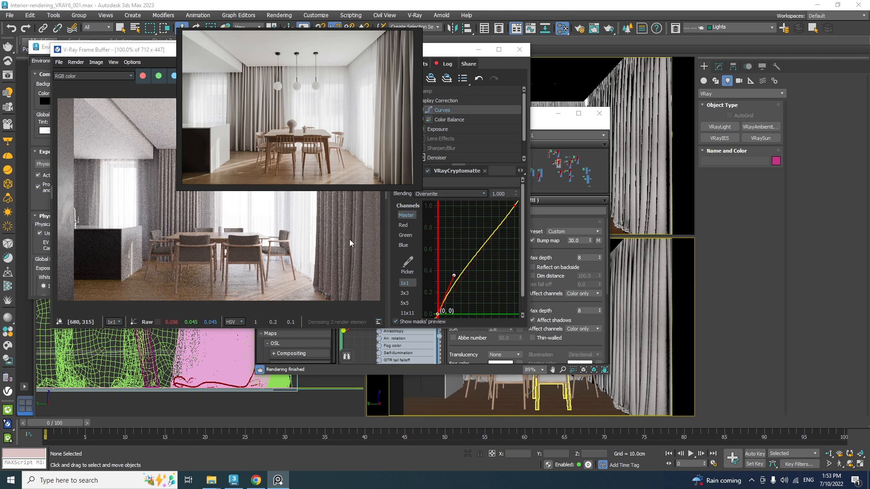
left_click_drag(349, 125, 312, 121)
Step: Add a second Color Balance layer with a Cryptomatte mask and pick the curtains, Pattern2D_2043 and Pattern2D_2044
left_click(399, 78)
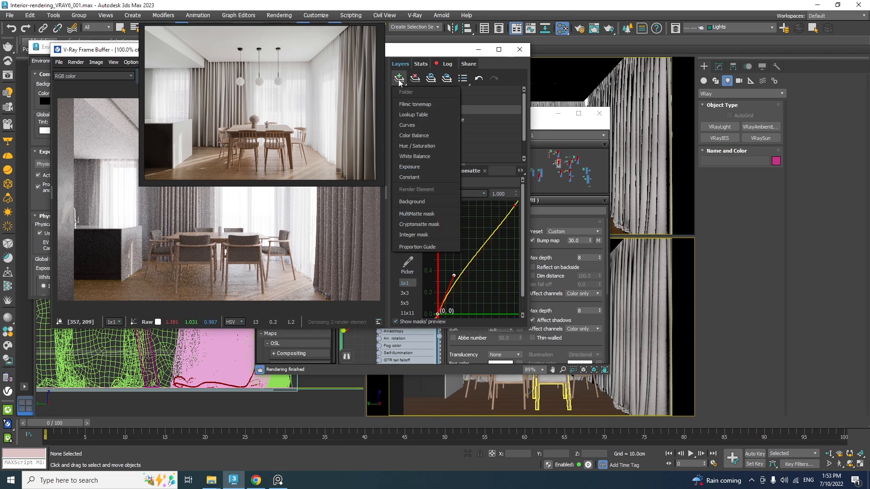
left_click(419, 136)
left_click(521, 171)
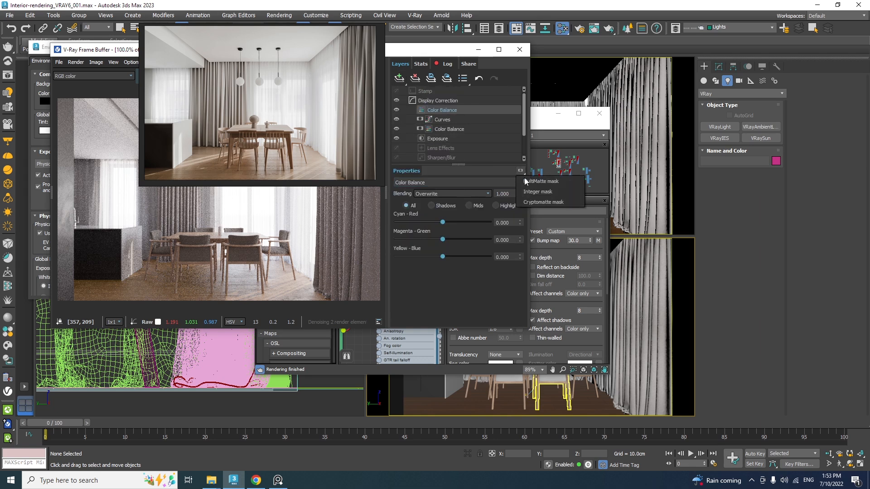
left_click(537, 201)
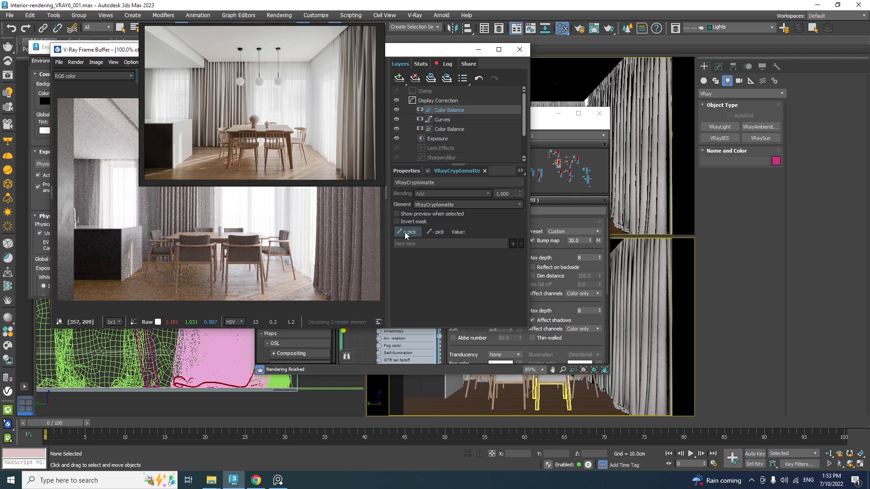
left_click(340, 228)
left_click(173, 210)
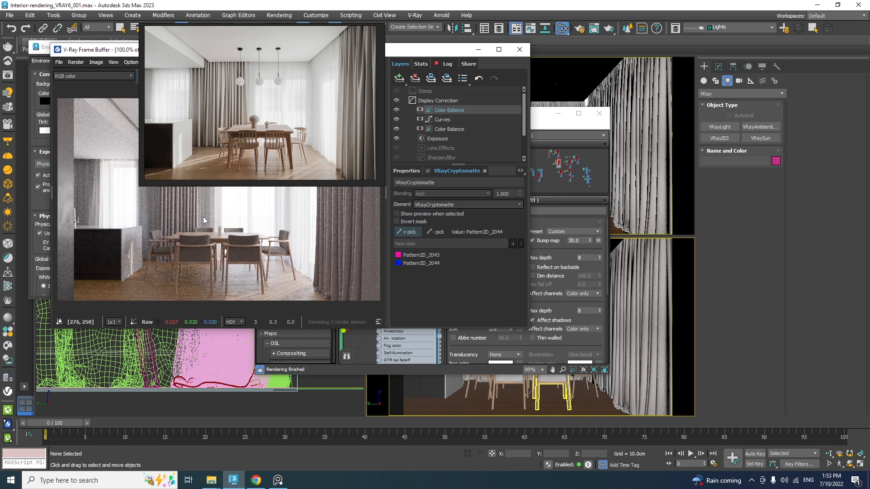
Step: Set the curtains' Color Balance to Color blending with Magenta - Green 0.019 and Yellow - Blue -0.019, and compare before and after
left_click(401, 170)
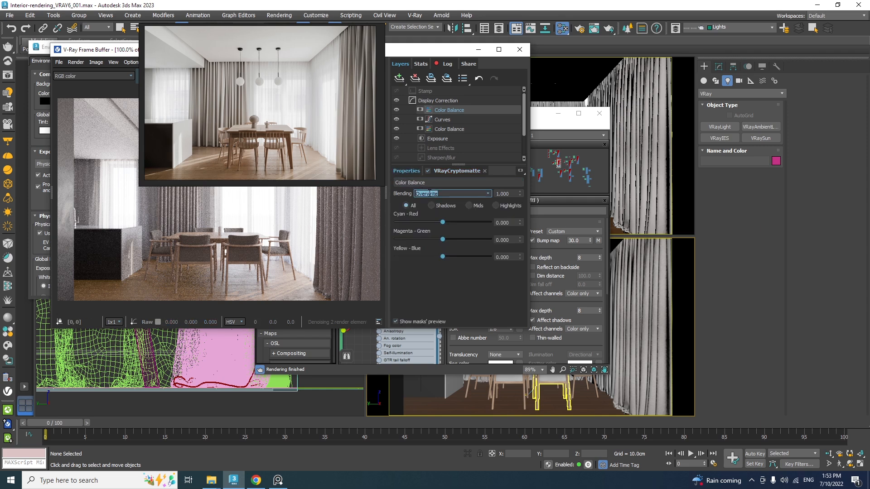
left_click(488, 194)
left_click(434, 339)
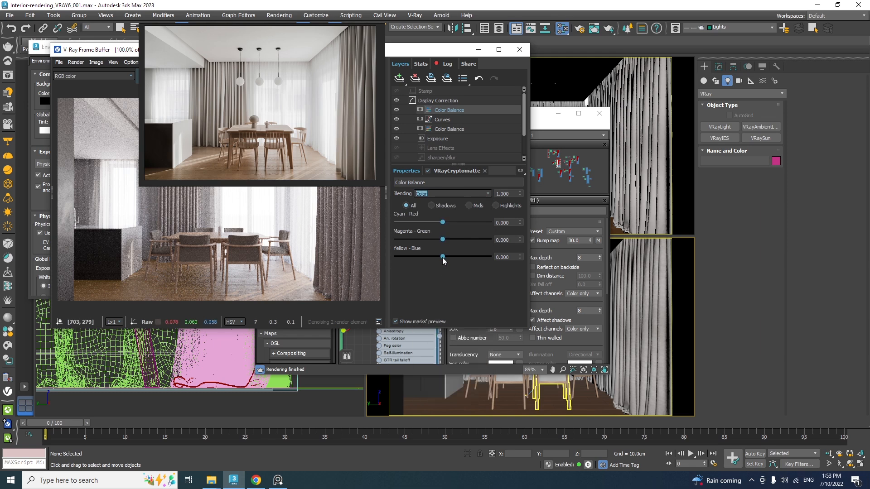
left_click_drag(442, 257, 444, 239)
left_click(396, 110)
left_click(396, 110)
left_click(396, 110)
left_click(396, 110)
left_click(396, 111)
left_click(396, 110)
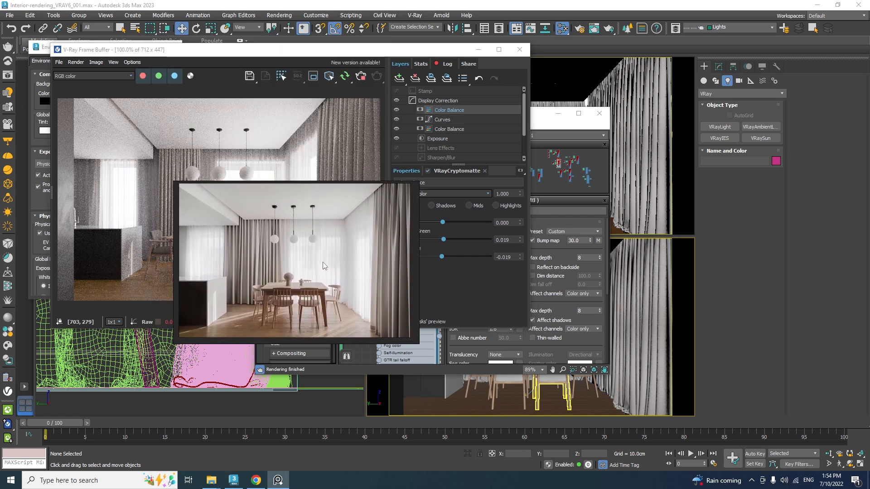
left_click_drag(326, 273, 673, 132)
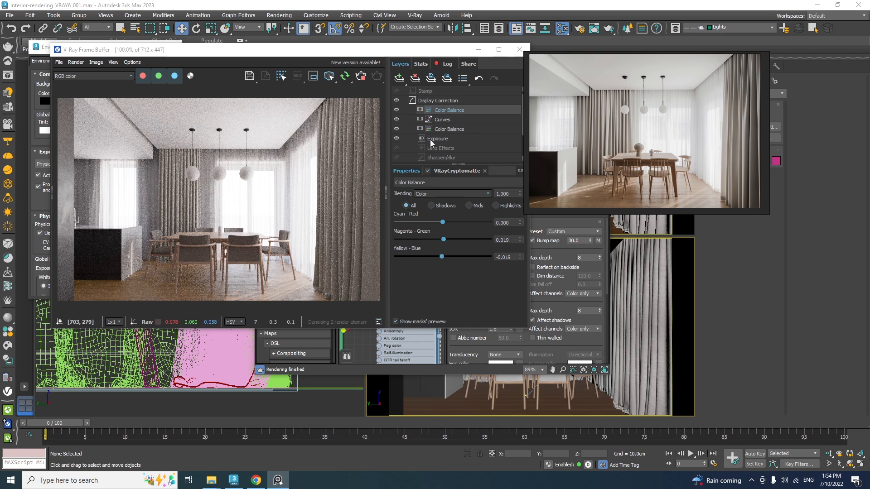
Step: Add a Filmic tonemap layer on top of the corrections and set its type to Power curve
left_click(401, 79)
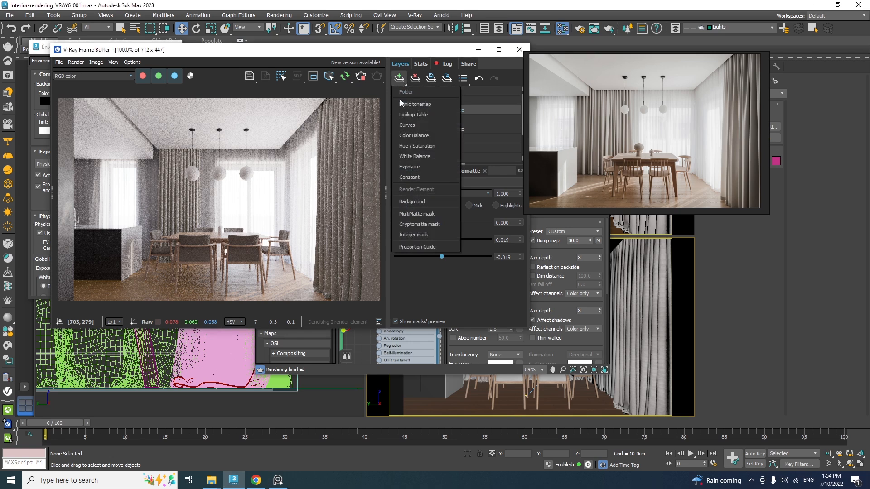
left_click(415, 104)
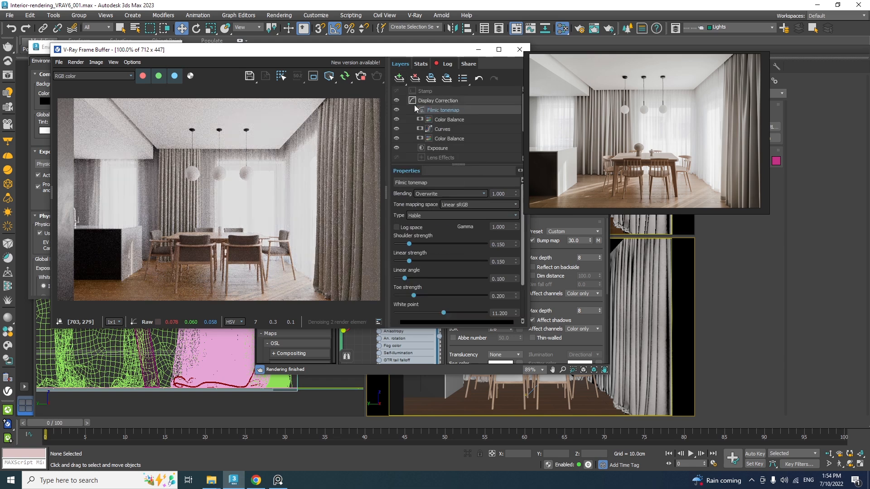
left_click(517, 216)
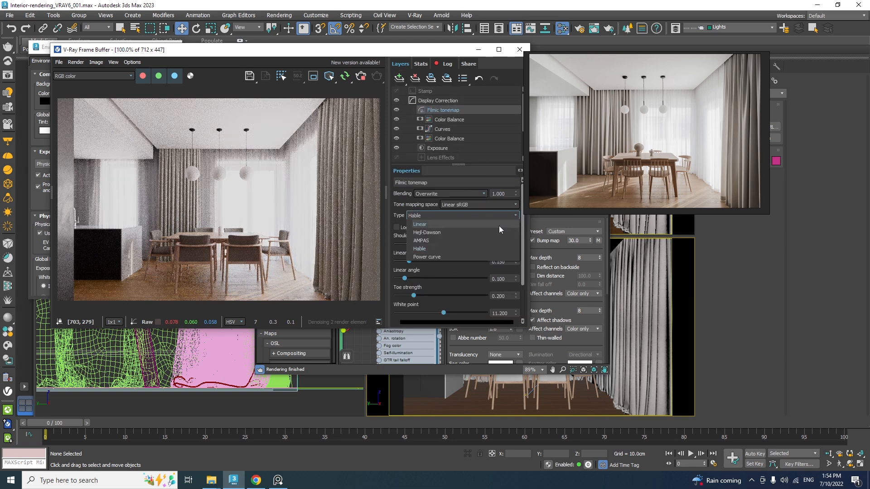
left_click(427, 257)
left_click_drag(522, 213, 519, 292)
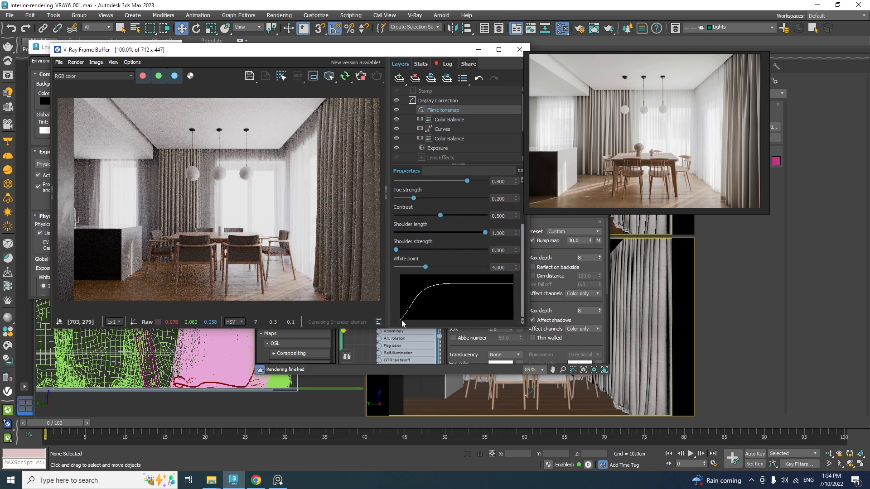
Step: Set the Filmic tonemap's toe length to about 0.553 and toe strength to about 0.193, and slightly lower shoulder length and white point
left_click_drag(468, 181, 465, 181)
left_click_drag(414, 198, 409, 198)
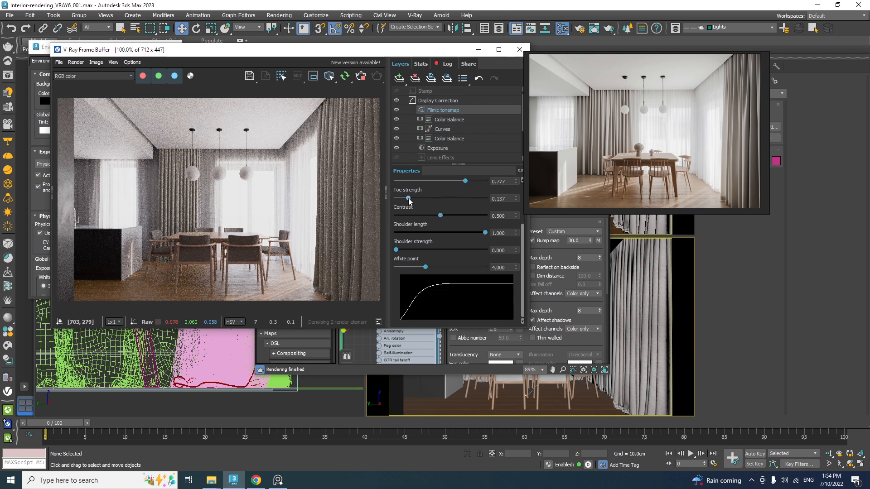
left_click_drag(457, 181, 453, 182)
left_click_drag(626, 126, 213, 47)
mouse_move(407, 199)
left_mouse_down()
mouse_move(452, 181)
mouse_move(417, 198)
left_mouse_up()
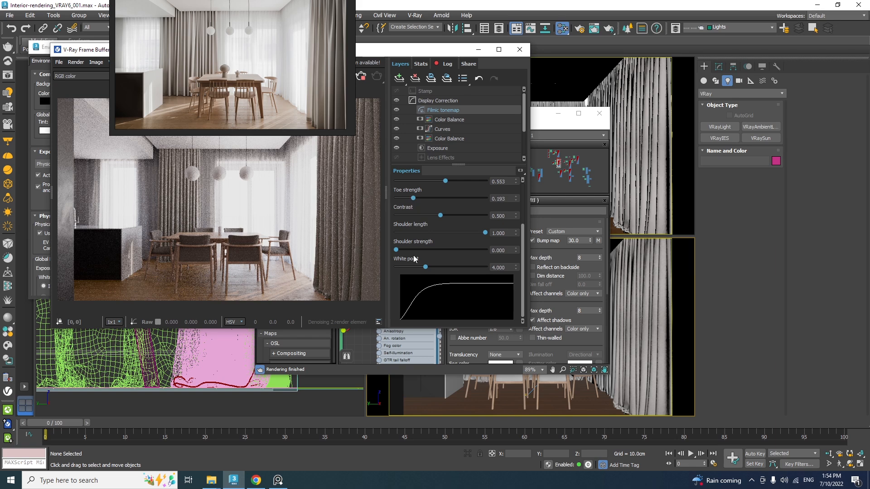
left_click_drag(485, 233, 477, 233)
left_click_drag(424, 267, 417, 268)
Step: Set the Exposure layer's exposure to about 1.019
left_click(442, 147)
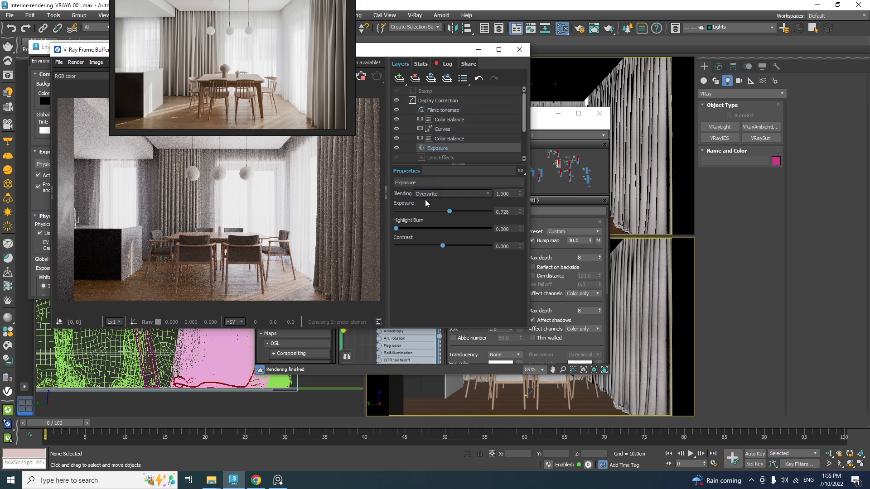
left_click_drag(449, 212, 452, 211)
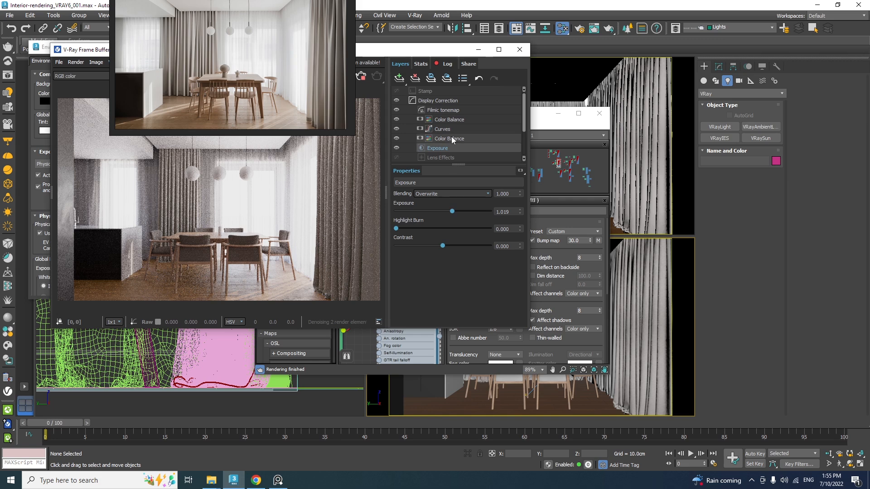
Step: Set the floor Color Balance's Shadows Yellow - Blue to -0.029 and readjust the lower part of the floor's curve
left_click(401, 139)
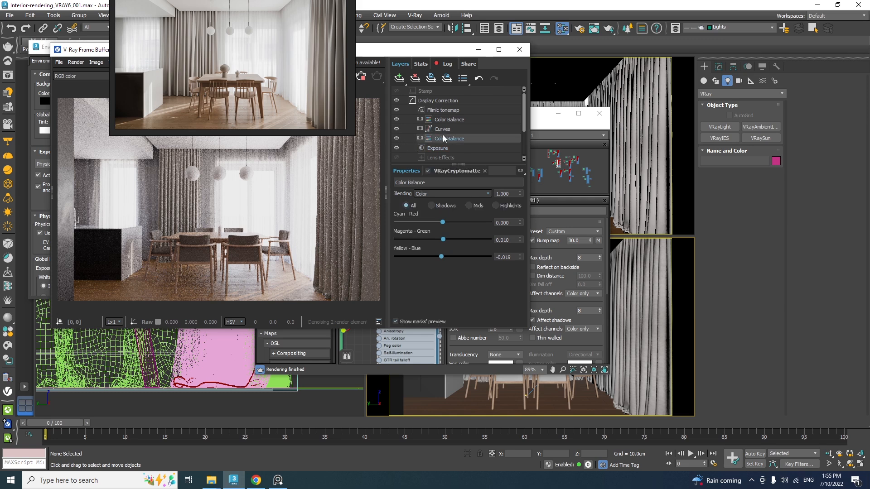
left_click(446, 207)
left_click_drag(442, 257, 441, 257)
left_click(443, 129)
left_click_drag(452, 256, 450, 270)
Step: Reduce the floor Color Balance layer's blending amount to 0.500, toggle the layer to compare, and check against the reference photo
left_click(448, 139)
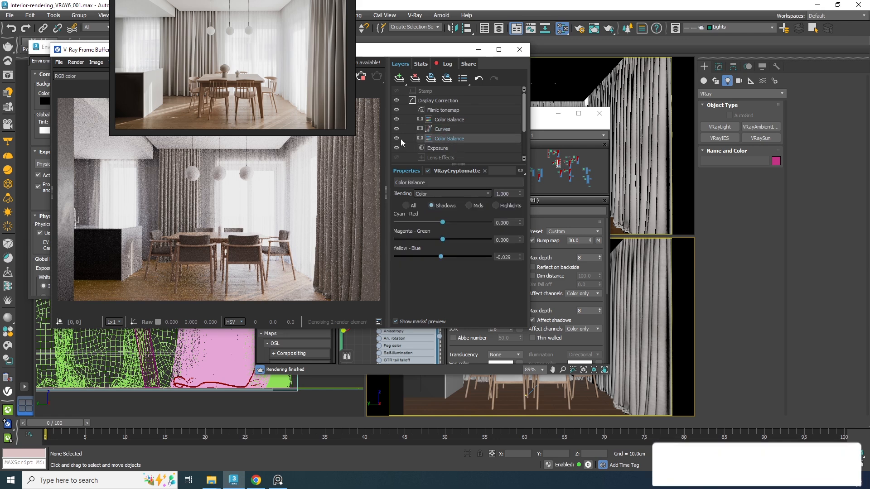
double_click(507, 194)
type("0.7")
key("Return")
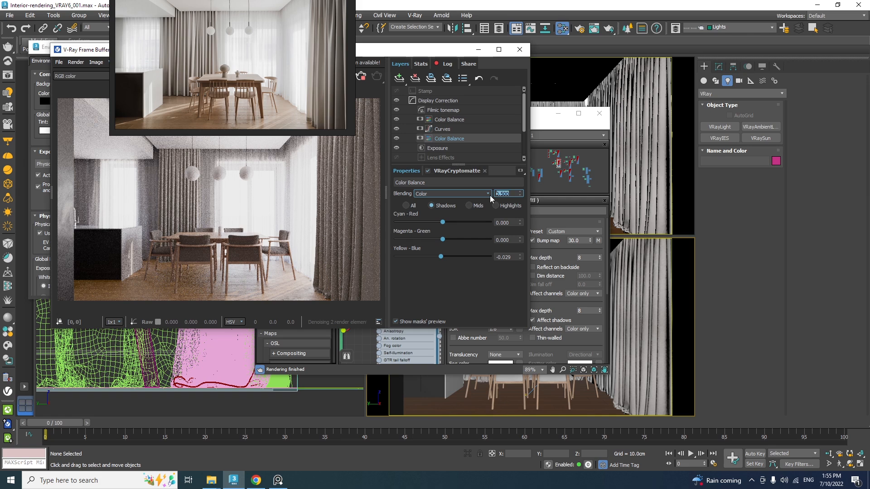
left_click(396, 137)
left_click(395, 136)
left_click(395, 137)
left_click(395, 136)
left_click_drag(254, 103, 650, 168)
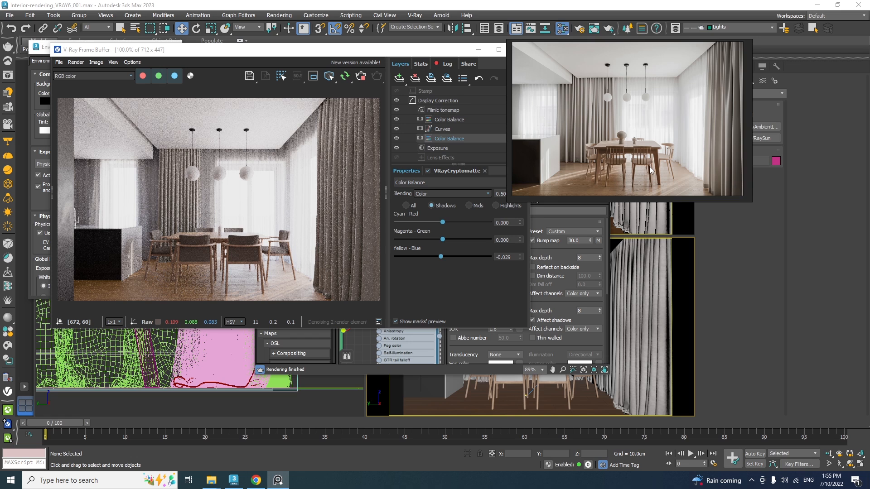
mouse_move(651, 170)
left_mouse_down()
mouse_move(456, 150)
mouse_move(642, 159)
left_mouse_up()
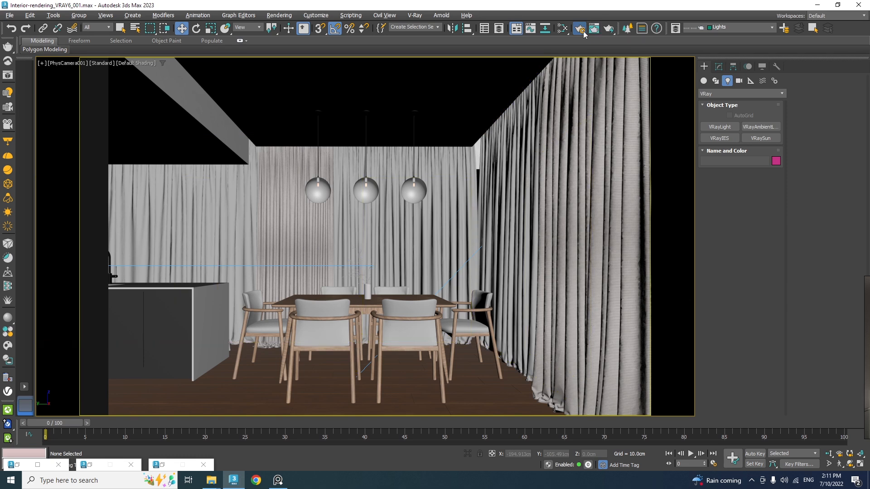
Step: In the render setup, set the output width to 2100 and change the bucket image sampler's noise threshold
left_click(582, 33)
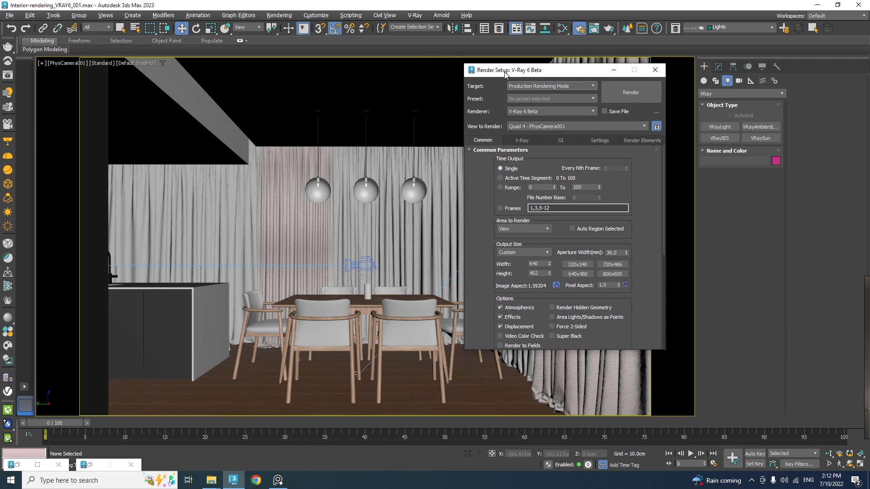
double_click(536, 264)
type("2100")
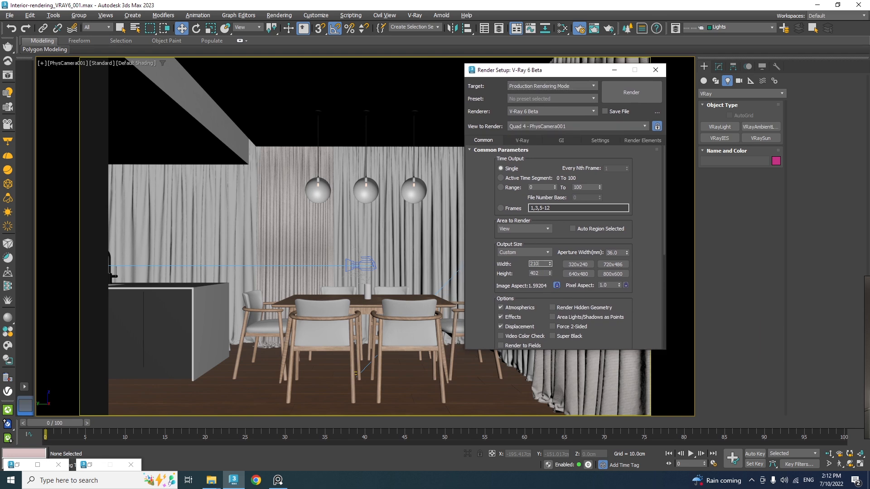
left_click(523, 140)
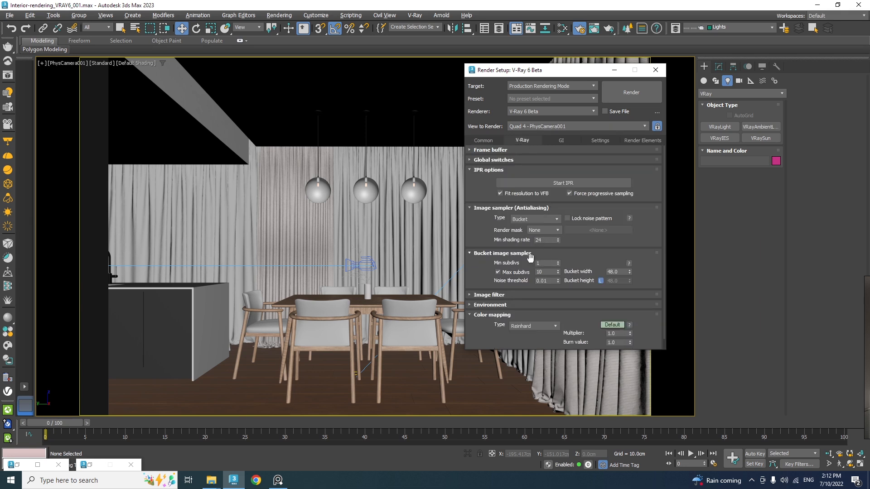
double_click(544, 281)
type("0.0.0")
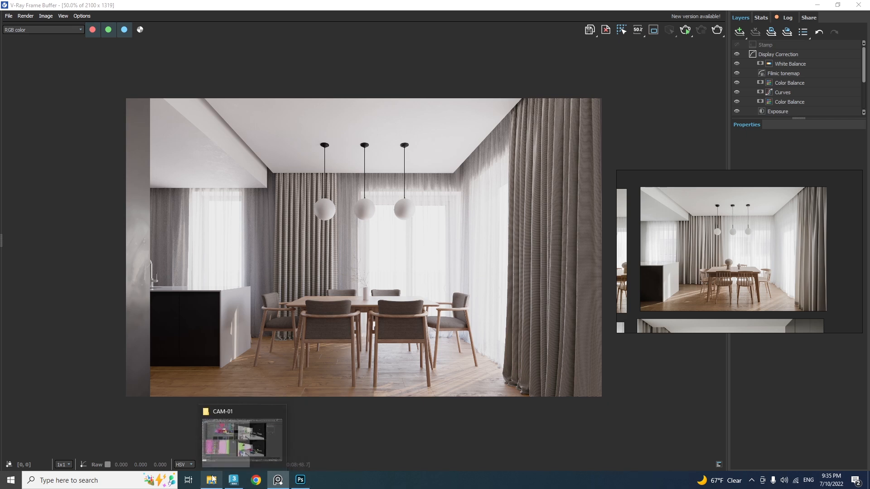
Step: Switch to File Explorer and examine the saved render elements in the CAM-01 folder
left_click(222, 442)
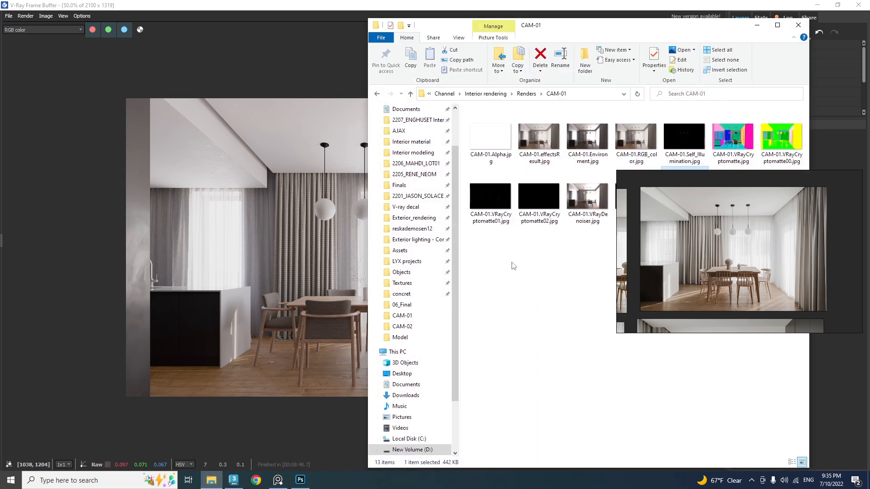
left_click_drag(550, 29, 278, 37)
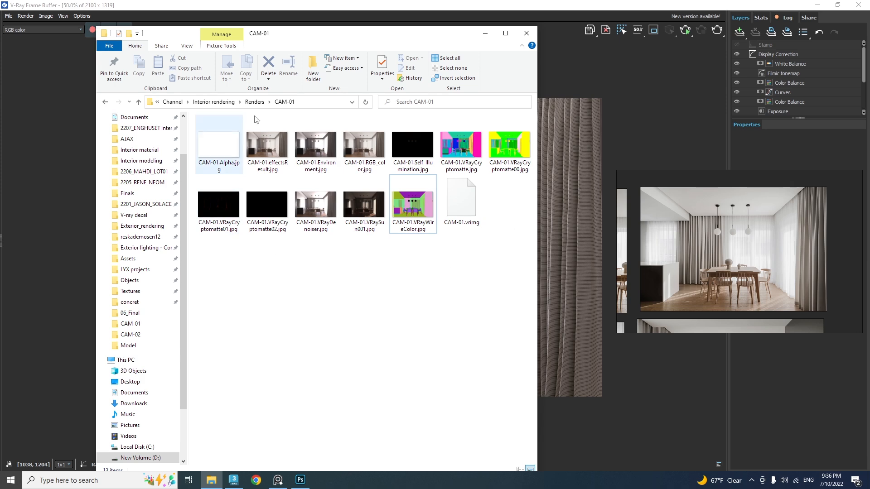
left_click_drag(345, 38, 405, 40)
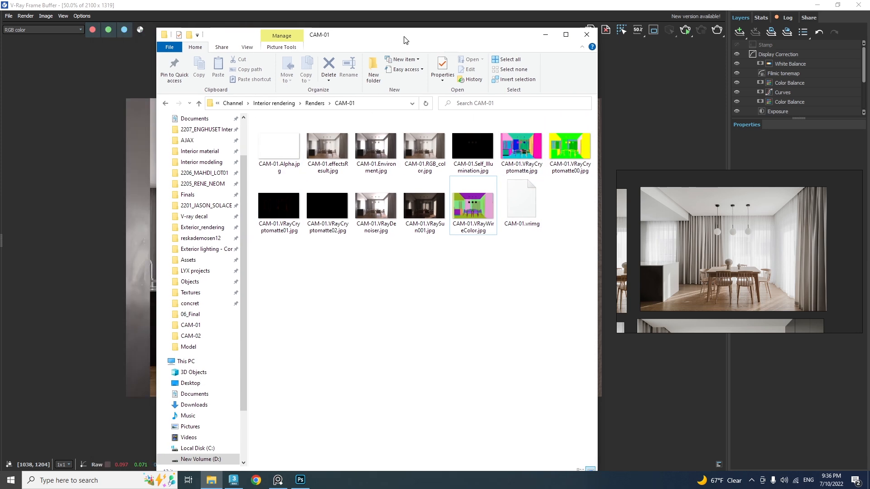
left_click(8, 16)
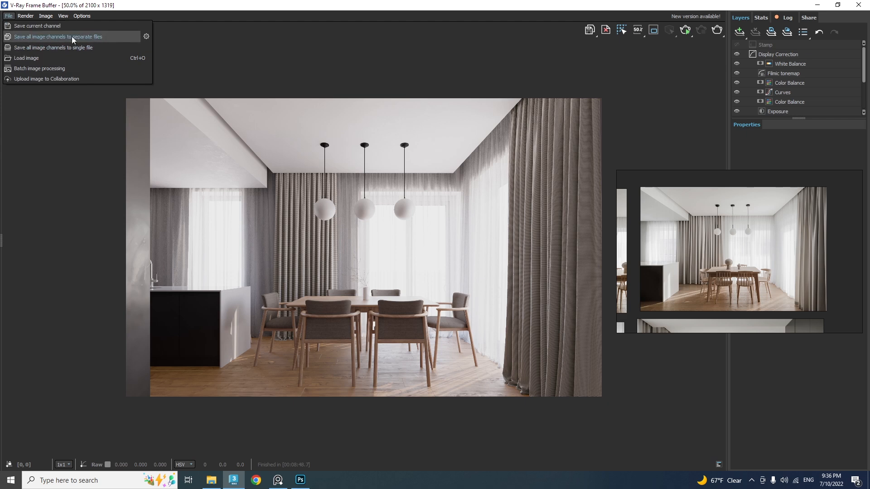
left_click(110, 35)
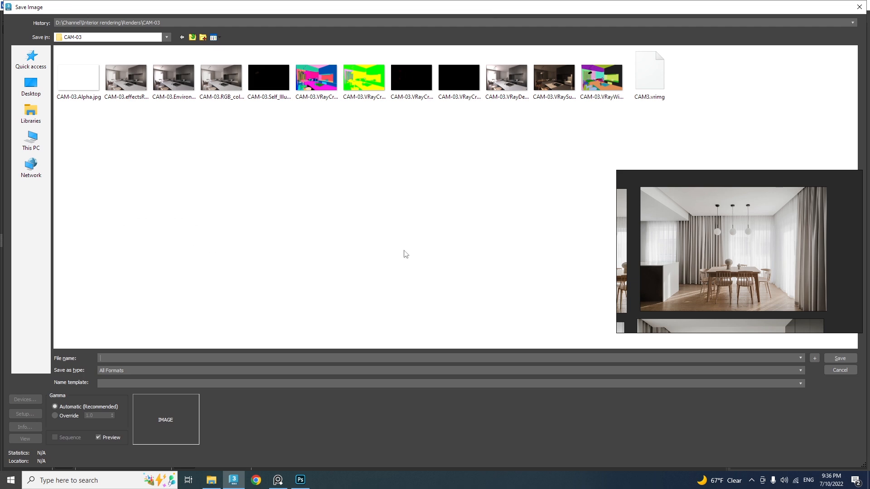
type("cam-03")
left_click(123, 370)
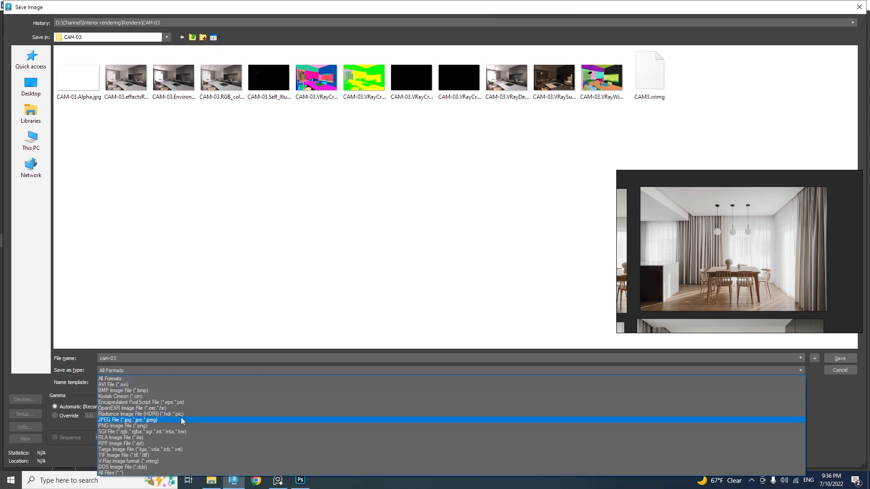
left_click(174, 421)
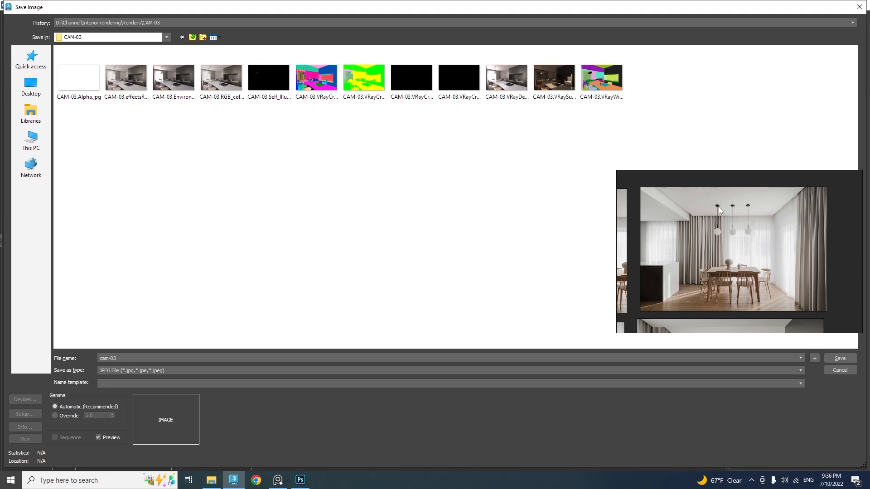
left_click(836, 369)
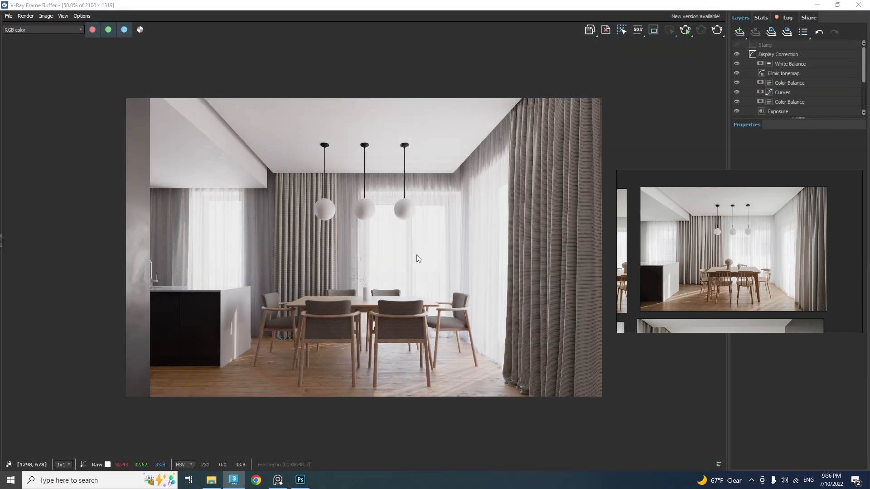
Step: Switch to Photoshop by opening CAM-01.effectsResult.jpg from the CAM-01 render folder, and place the reference photo over the render
left_click(211, 481)
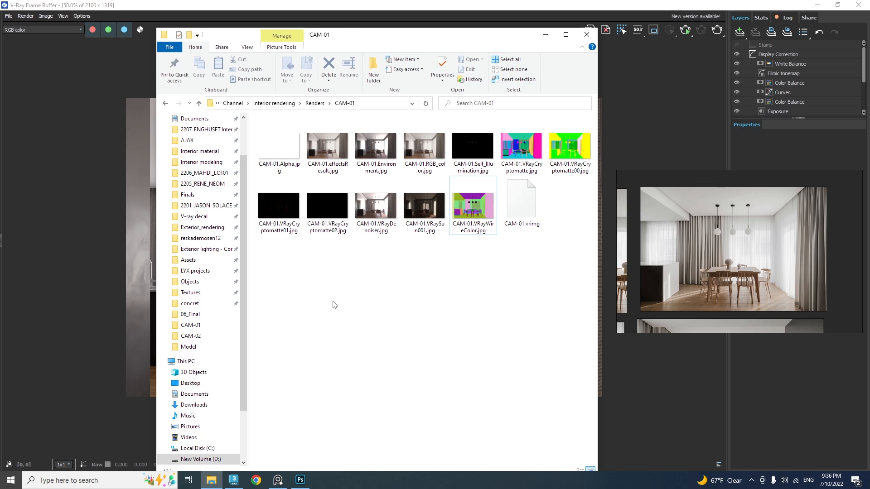
left_click(326, 149)
left_click_drag(327, 147, 401, 62)
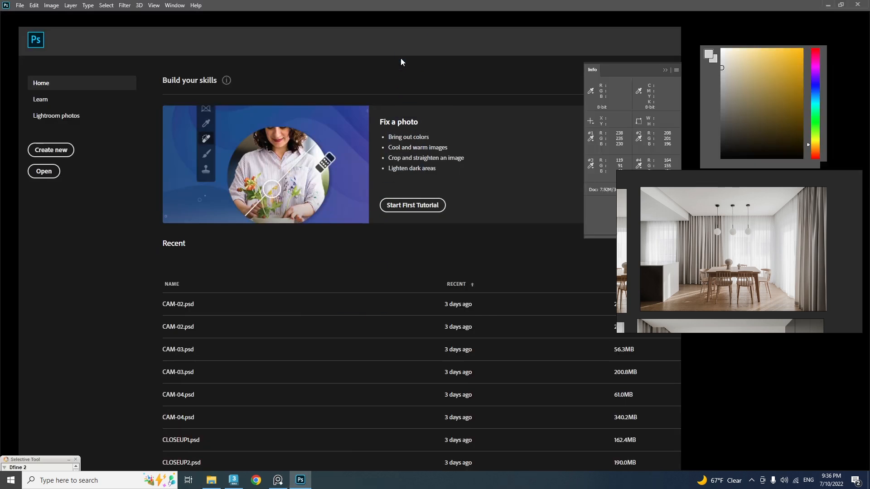
left_click(664, 69)
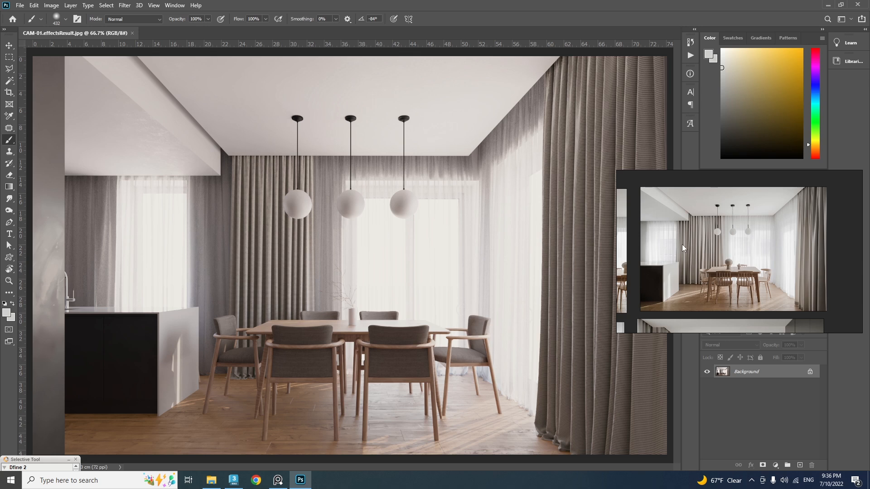
left_click_drag(703, 205, 316, 225)
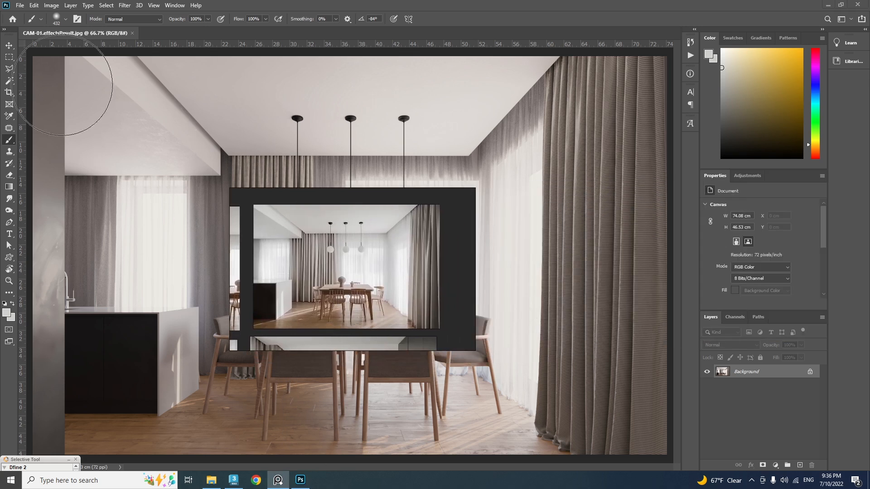
Step: Place CAM-01.VRayWireColor.jpg from the CAM-01 folder as a layer over the render at its full size
left_click(10, 48)
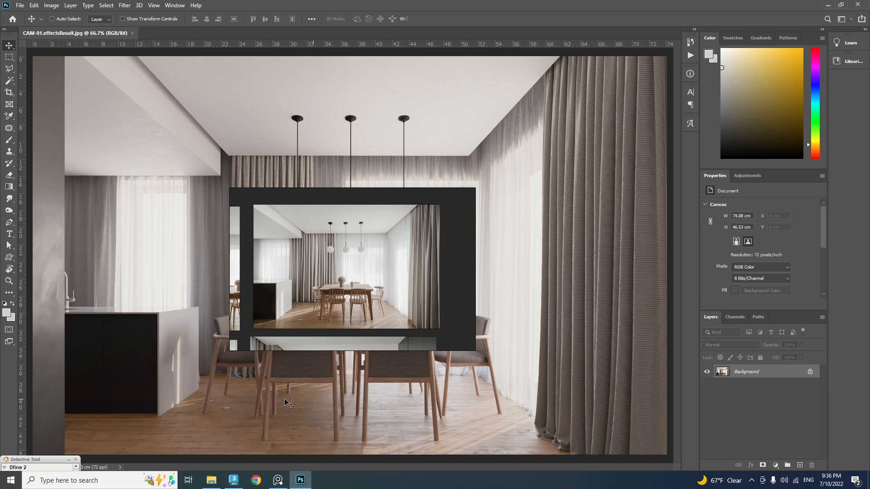
left_click(211, 480)
right_click_drag(346, 295, 644, 375)
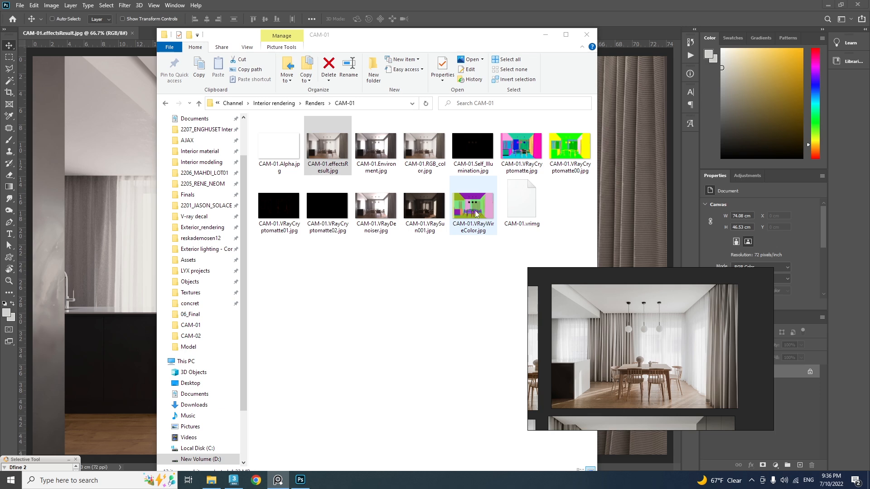
left_click_drag(476, 214, 134, 263)
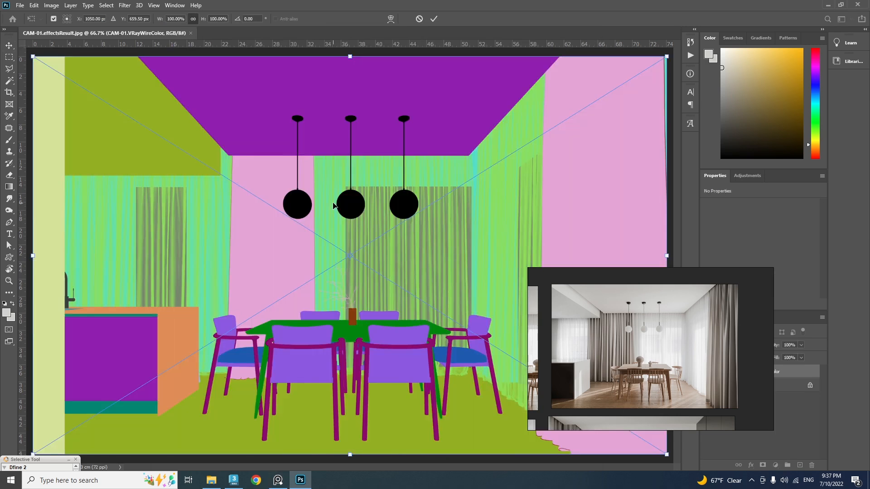
left_click(433, 19)
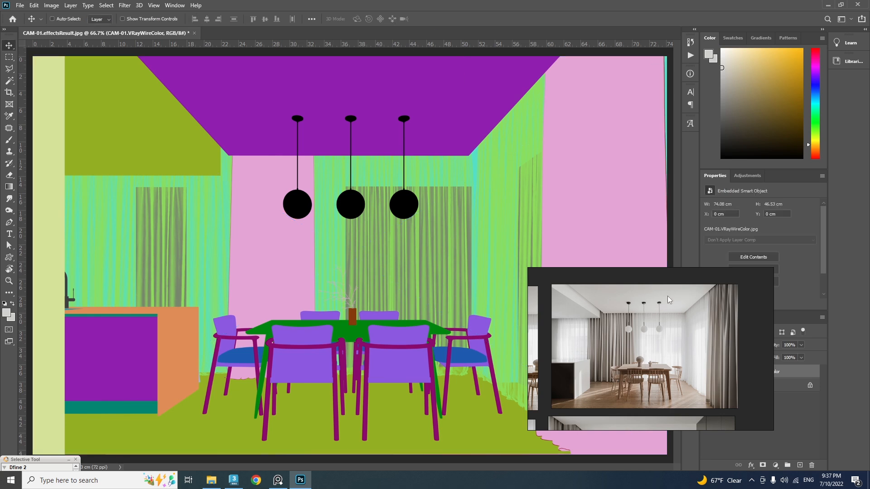
Step: Select the floor's olive colour on the wire colour layer with the Magic Wand and subtract the matching ceiling area from the selection
left_click(9, 81)
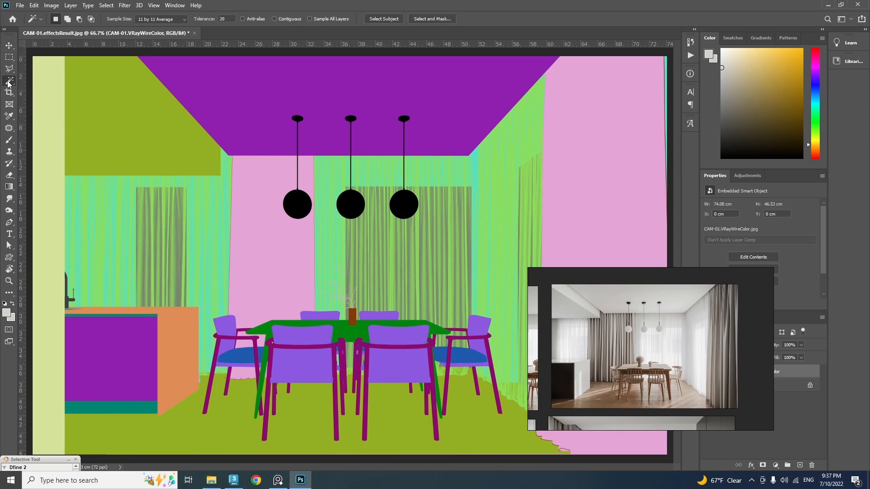
left_click(308, 407)
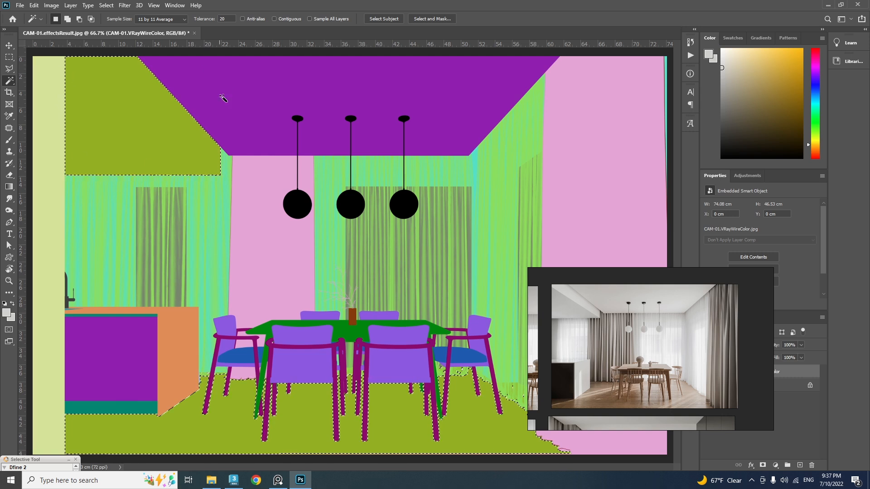
left_click(9, 57)
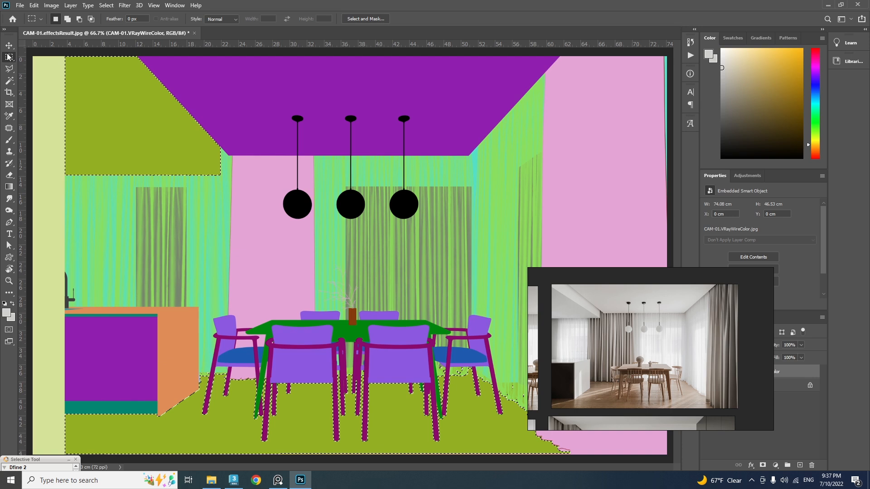
left_click(79, 19)
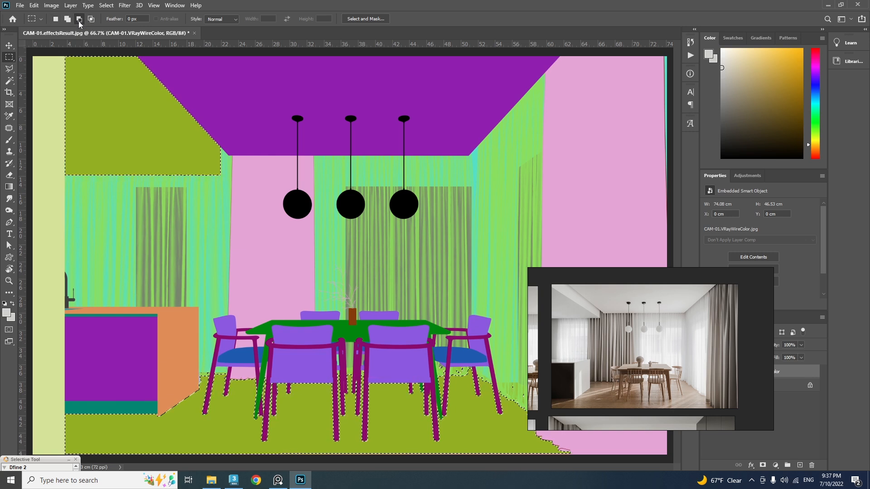
left_click_drag(296, 234, 25, 18)
left_click_drag(513, 378, 517, 384)
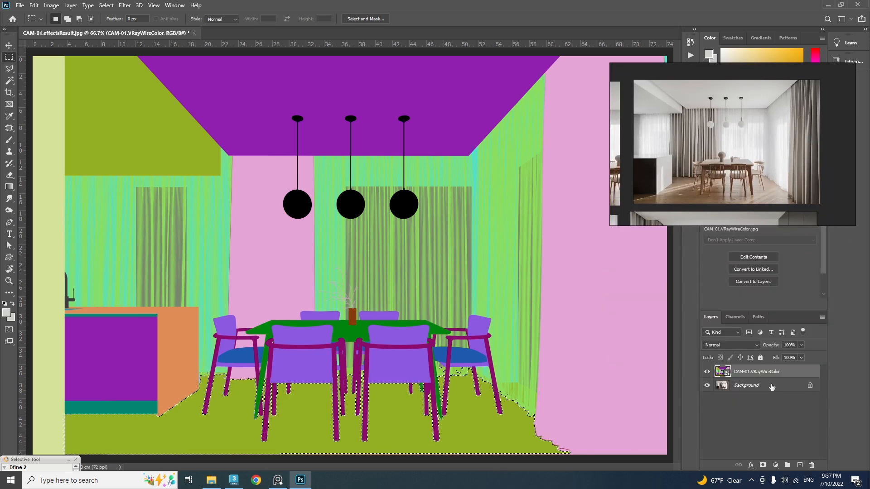
Step: Create a group above the Background, mask it with the floor selection, and hide the CAM-01.VRayWireColor layer
left_click(772, 387)
left_click(788, 466)
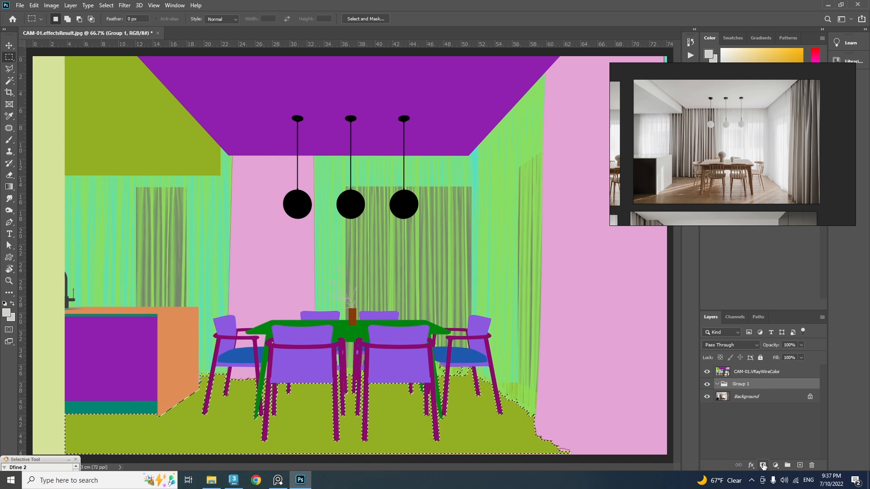
left_click(763, 465)
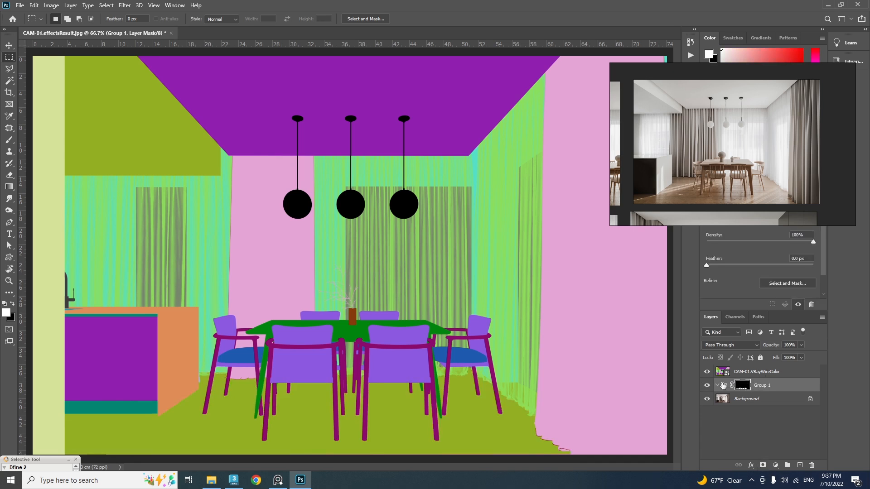
left_click(707, 373)
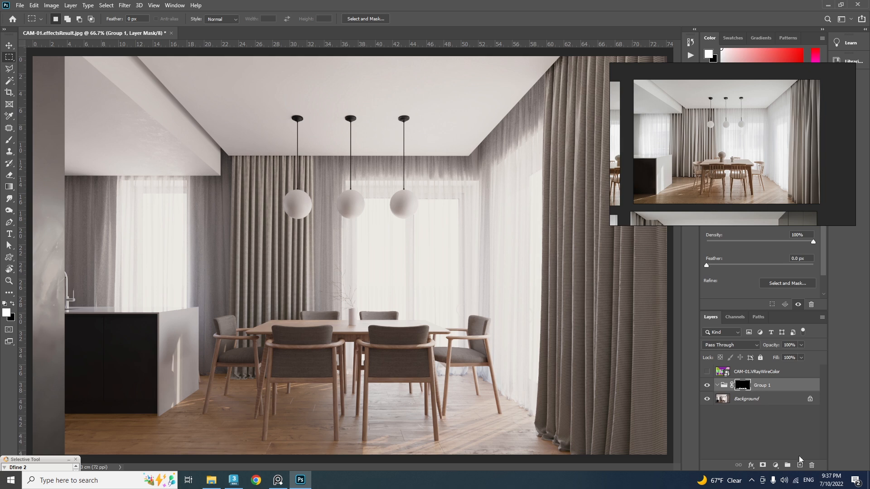
Step: Add a Color Balance adjustment to the floor group with Midtones Cyan - Red +4, Magenta - Green -2 and Yellow - Blue -18
left_click(775, 465)
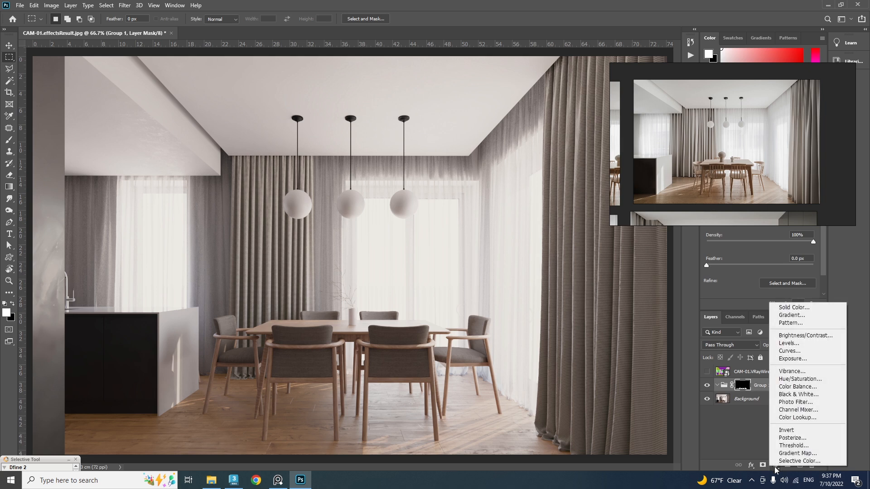
left_click(799, 386)
left_click_drag(735, 190, 346, 309)
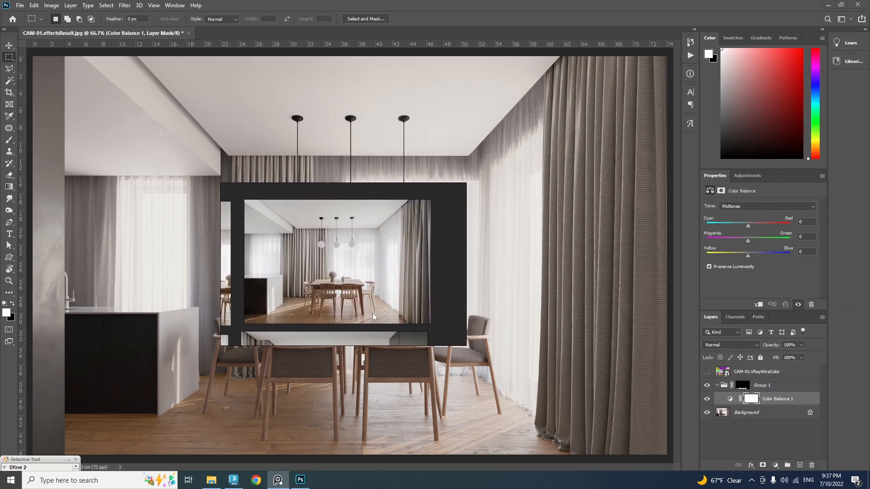
scroll(322, 325, "up", 4)
middle_click_drag(327, 291, 322, 324)
right_click_drag(323, 323, 316, 384)
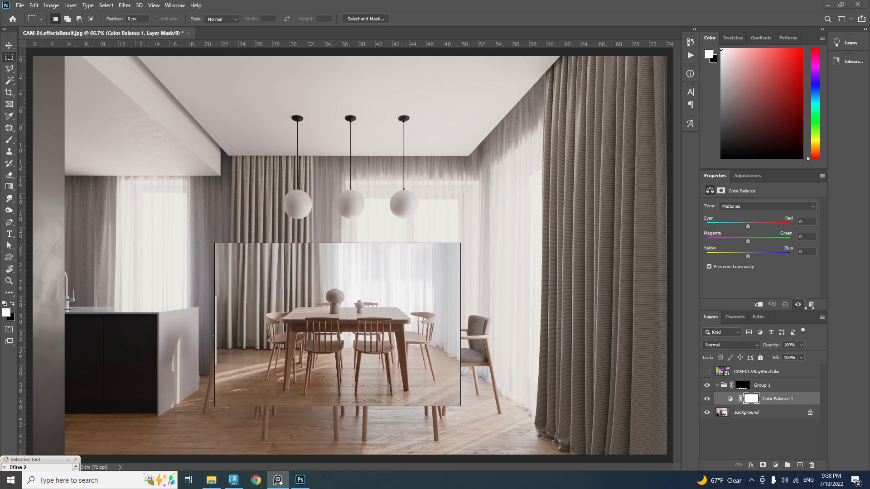
left_click(749, 266)
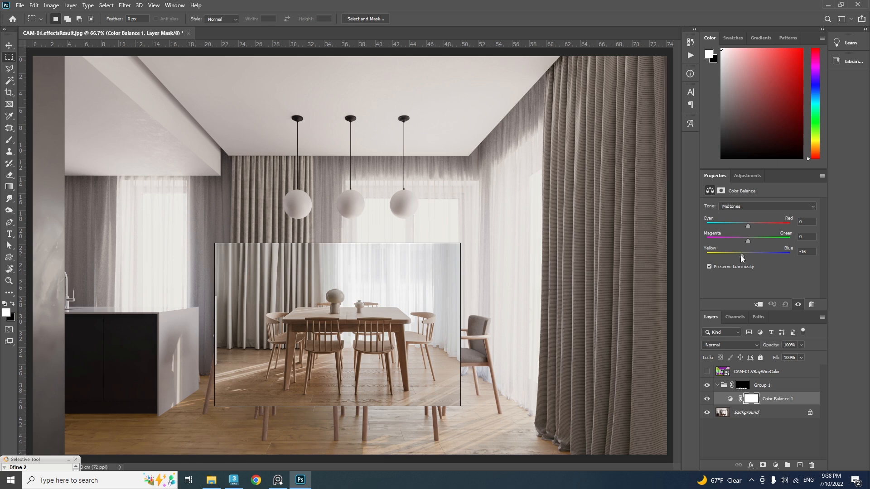
left_click(741, 254)
left_click(749, 226)
left_click_drag(747, 241, 751, 241)
left_click_drag(740, 255, 740, 255)
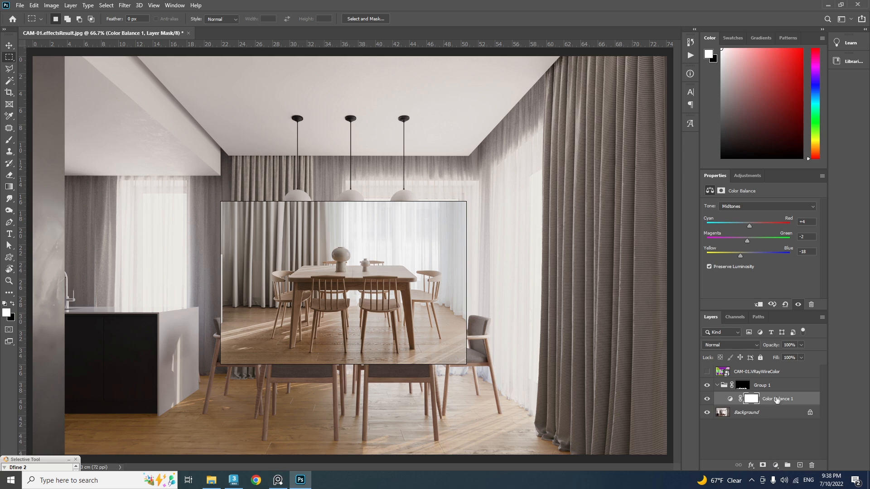
Step: Add a Levels adjustment to the floor group with input levels 10, 0.90 and 245, and set the Color Balance's Yellow - Blue to -14
left_click(776, 465)
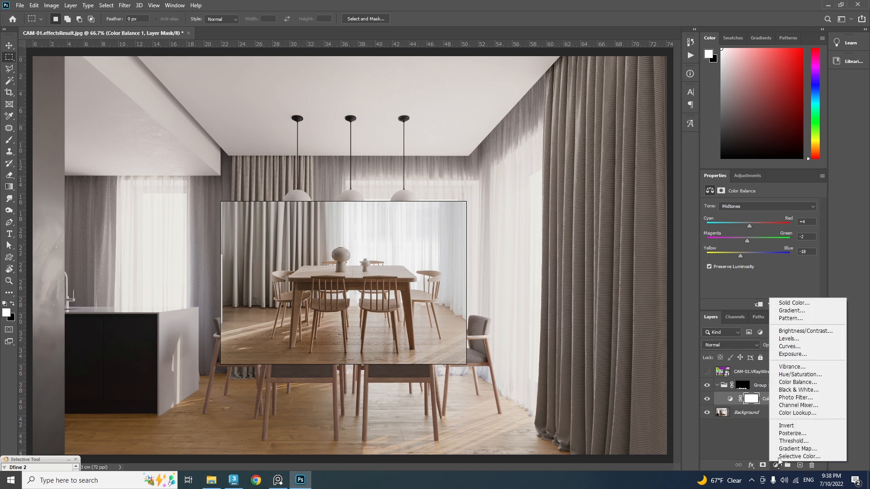
left_click(799, 340)
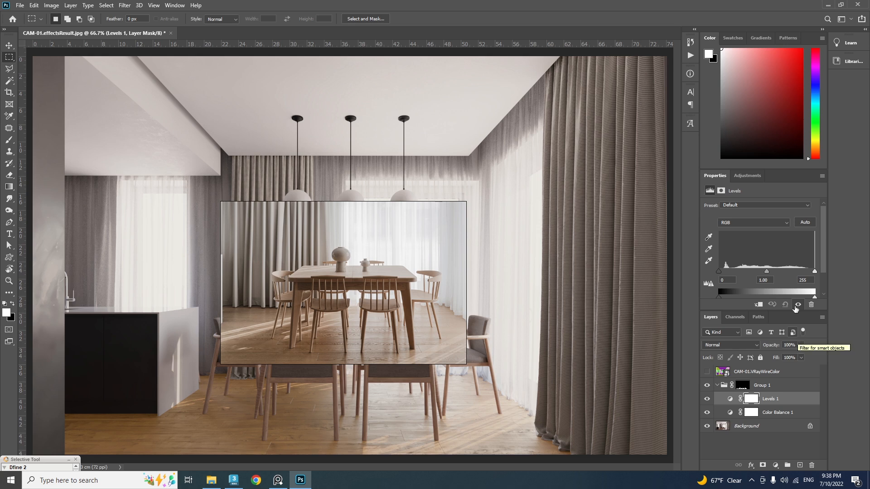
left_click_drag(767, 271, 775, 270)
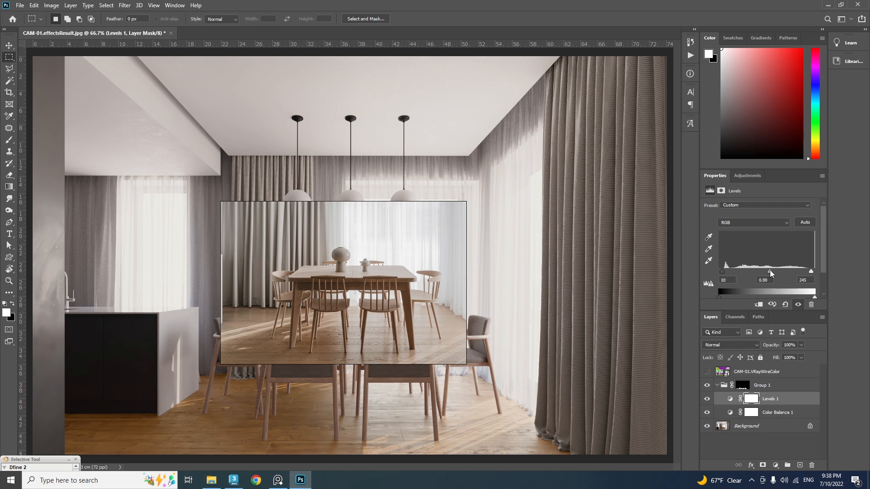
left_click(765, 413)
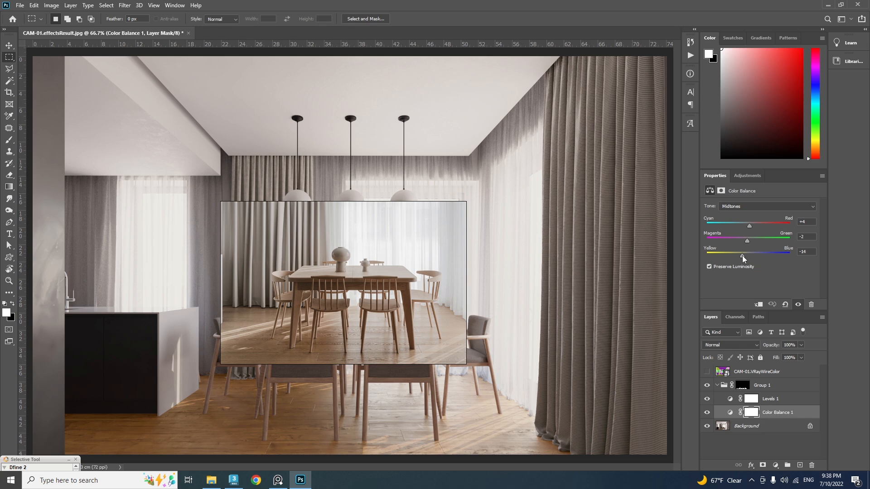
Step: Add a Hue/Saturation adjustment above Levels with Reds saturation -23 and Yellows saturation -6, and compare the floor with the reference photo
left_click(770, 399)
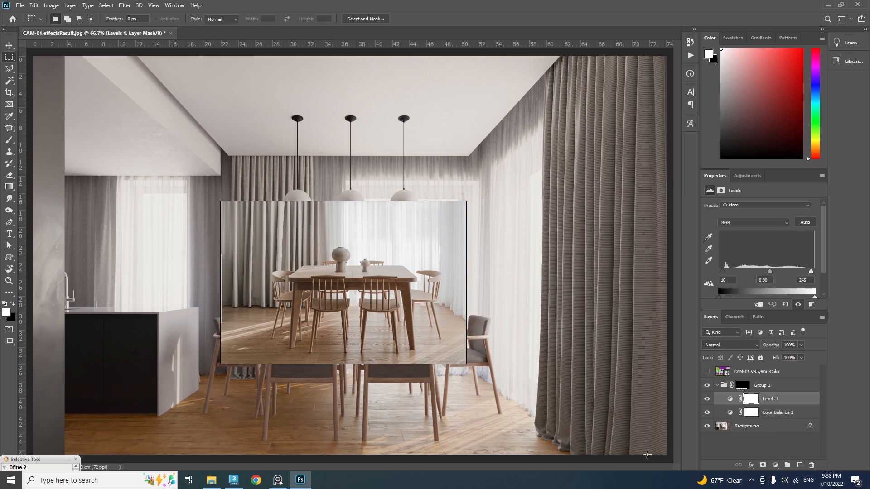
left_click(776, 466)
left_click(798, 378)
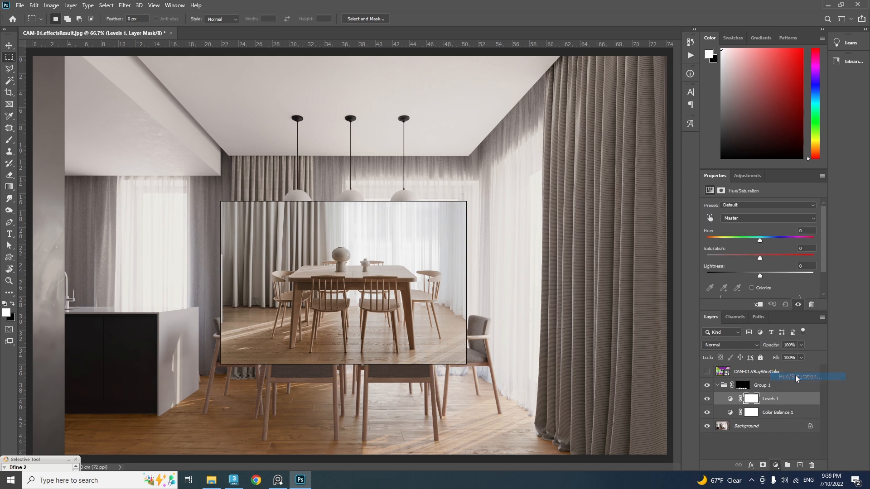
left_click(710, 218)
left_click(305, 413)
left_click_drag(756, 255, 748, 258)
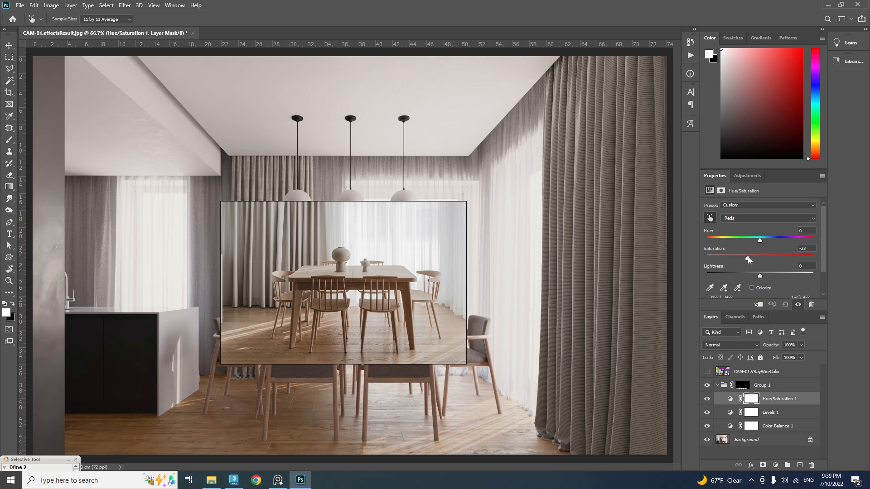
left_click(739, 219)
left_click(733, 240)
left_click_drag(758, 257, 758, 257)
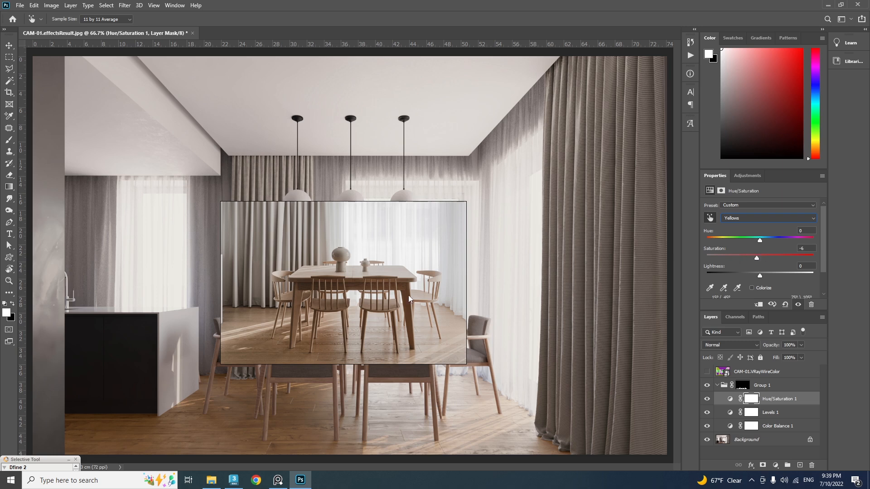
left_click_drag(302, 288, 709, 256)
scroll(694, 280, "down", 3)
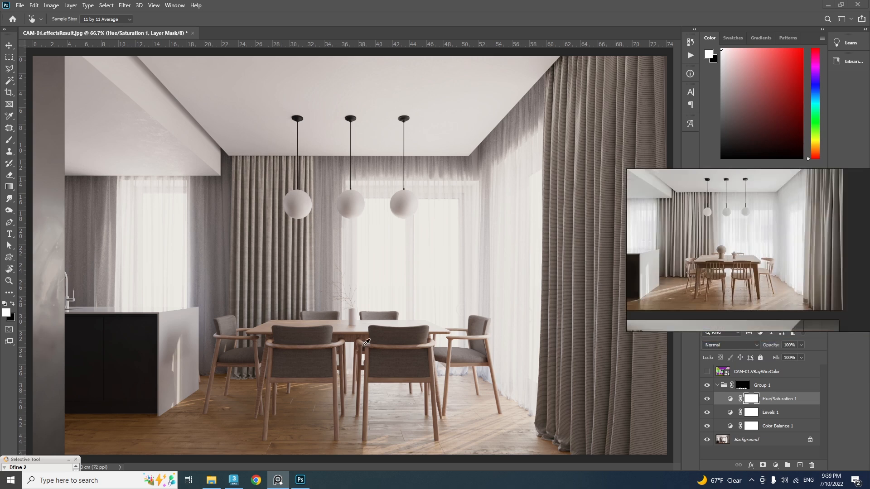
Step: Collapse the floor group, show the CAM-01.VRayWireColor layer and select the magenta chair frames and green table with the Magic Wand
left_click(717, 385)
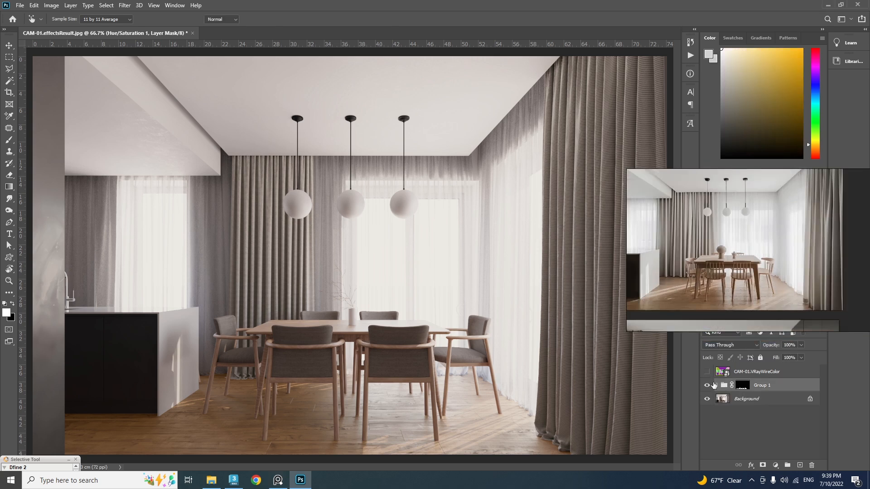
key("m")
left_click(706, 373)
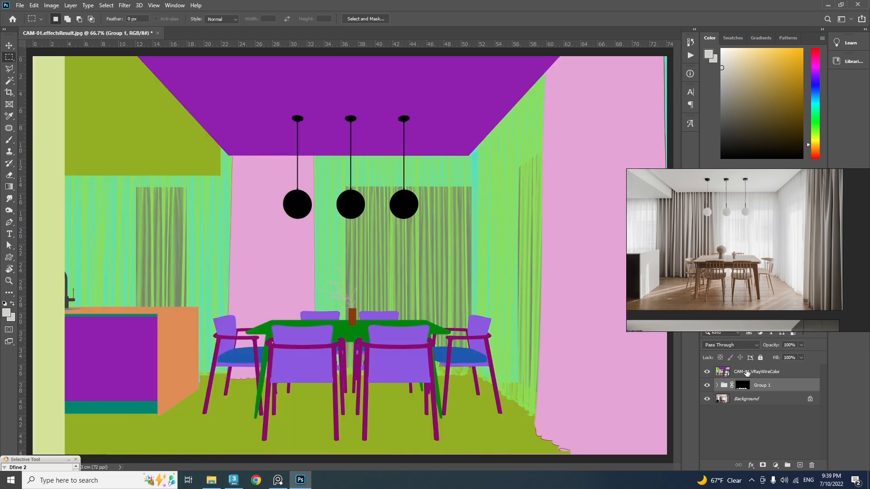
left_click(745, 373)
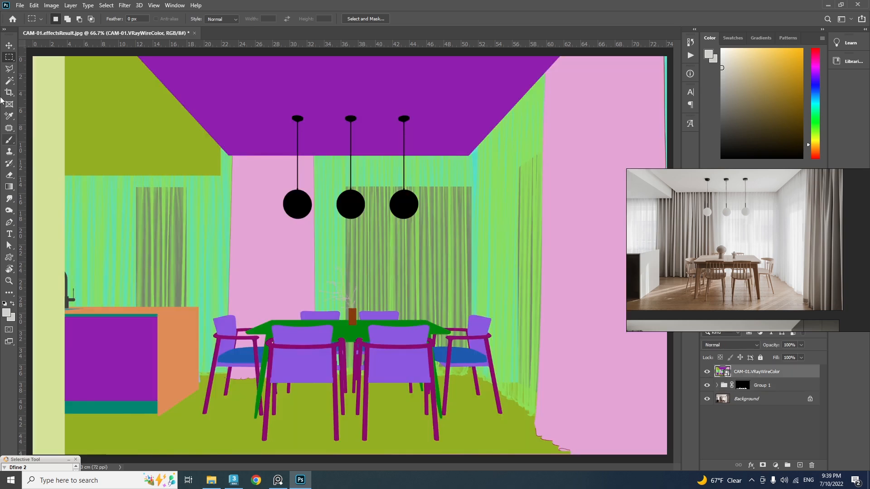
left_click(10, 81)
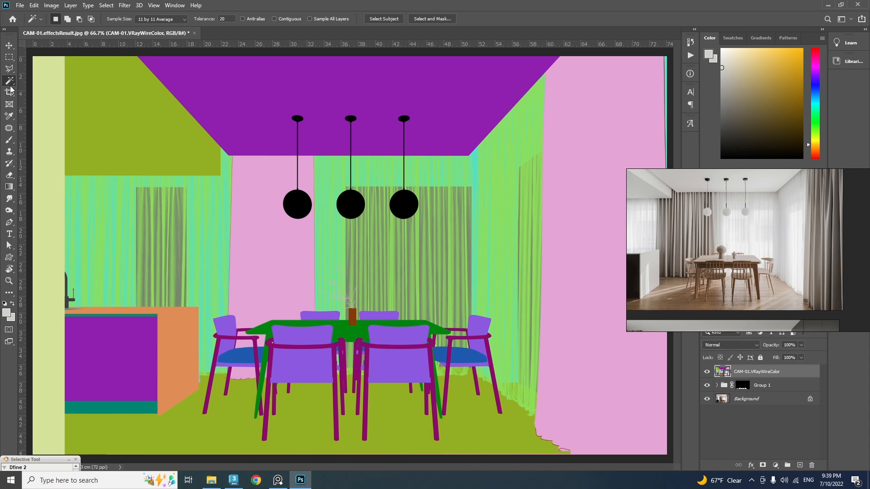
left_click(276, 348)
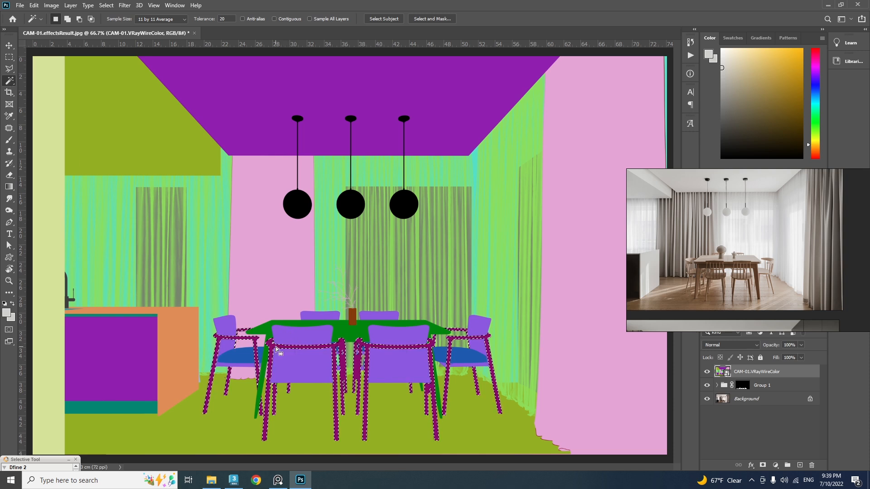
left_click(354, 335, "shift")
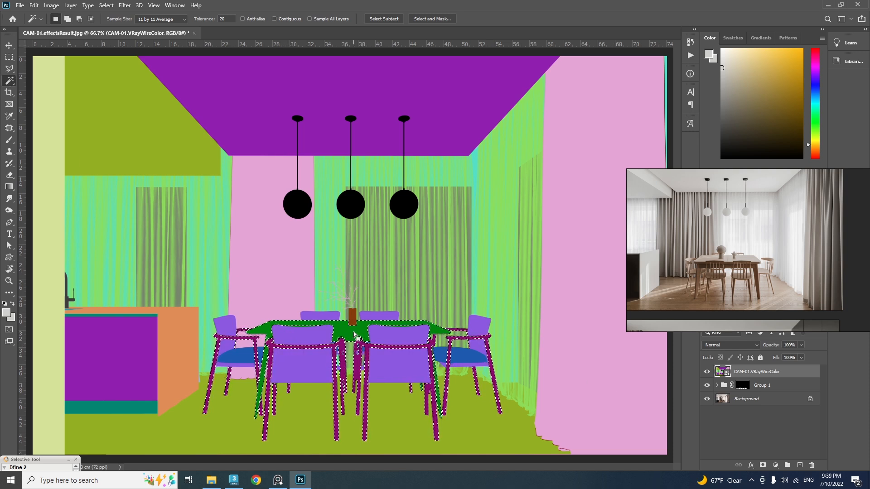
Step: Hide the CAM-01.VRayWireColor layer and create a group above Group 1 masked with the table and chair frame selection
left_click(707, 372)
left_click(780, 387)
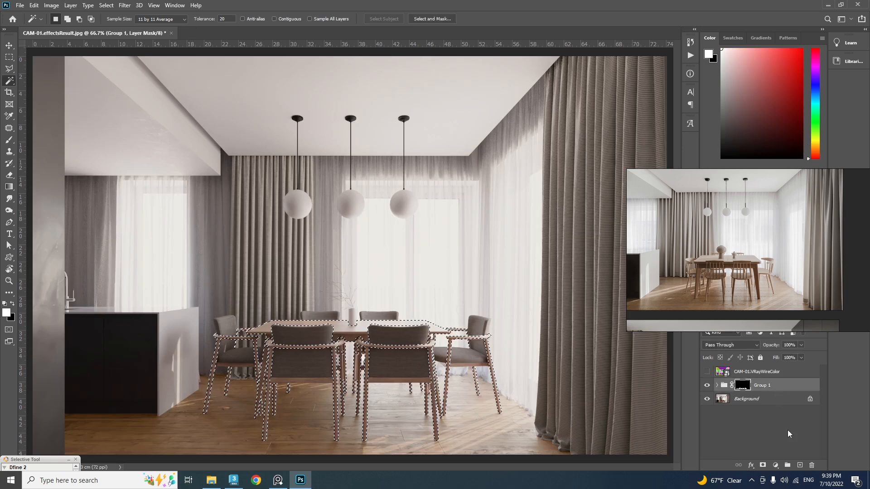
left_click(787, 465)
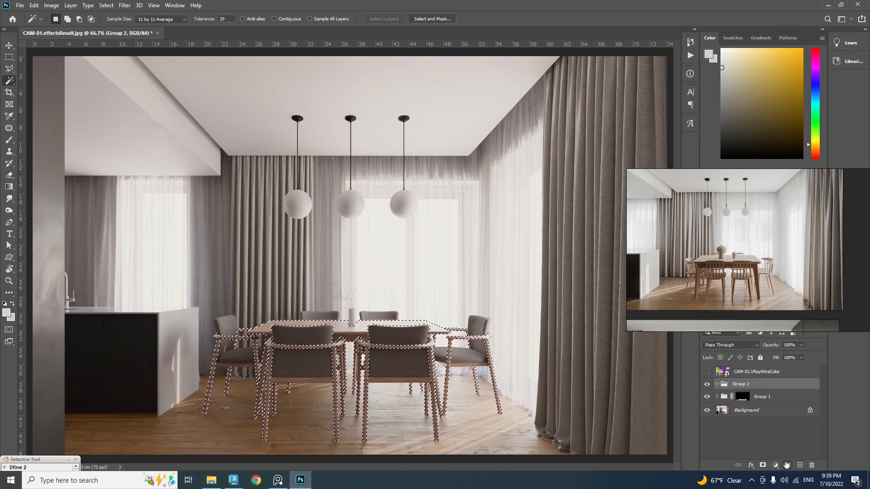
left_click(763, 466)
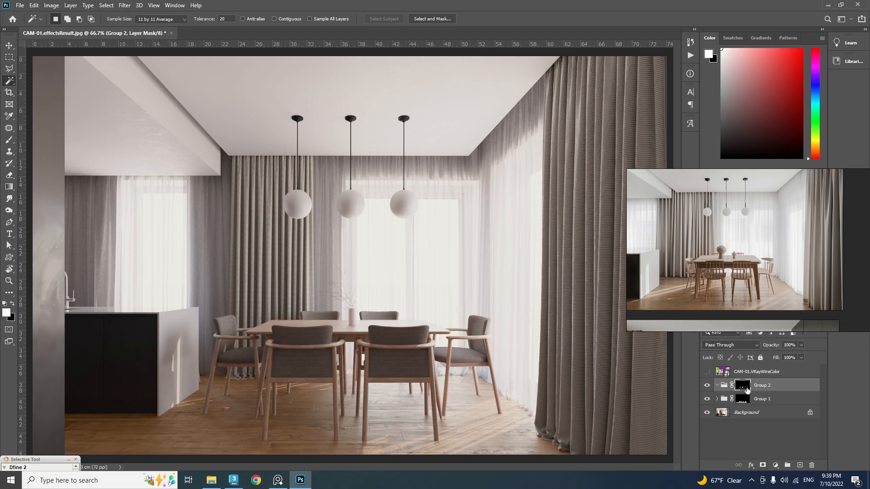
Step: Check the reference table's wood up close and add a Color Balance adjustment to Group 2 with Midtones Cyan - Red +6 and Yellow - Blue -15
left_click_drag(716, 286, 456, 309)
scroll(437, 262, "up", 3)
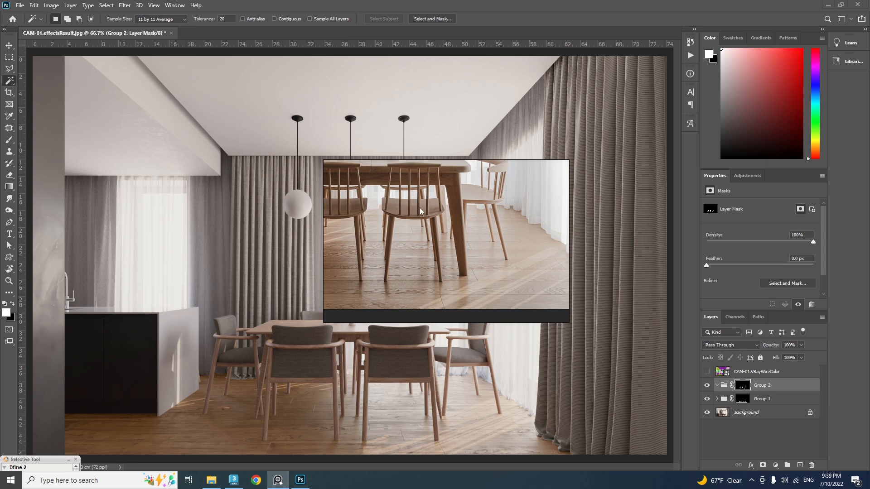
scroll(419, 207, "up", 2)
left_click_drag(418, 198, 403, 292)
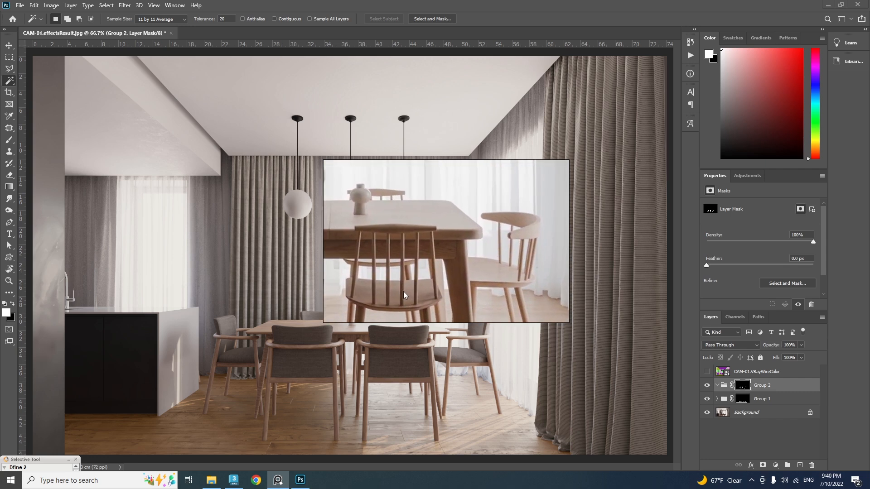
left_click(776, 466)
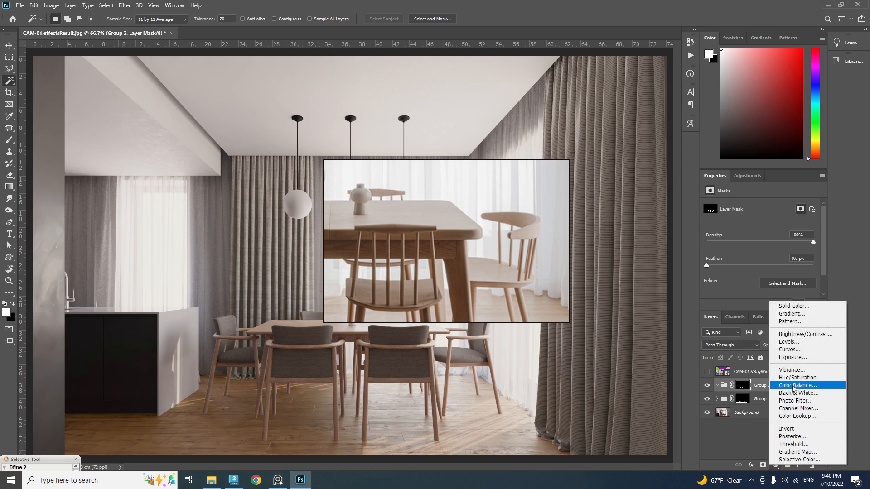
left_click(782, 385)
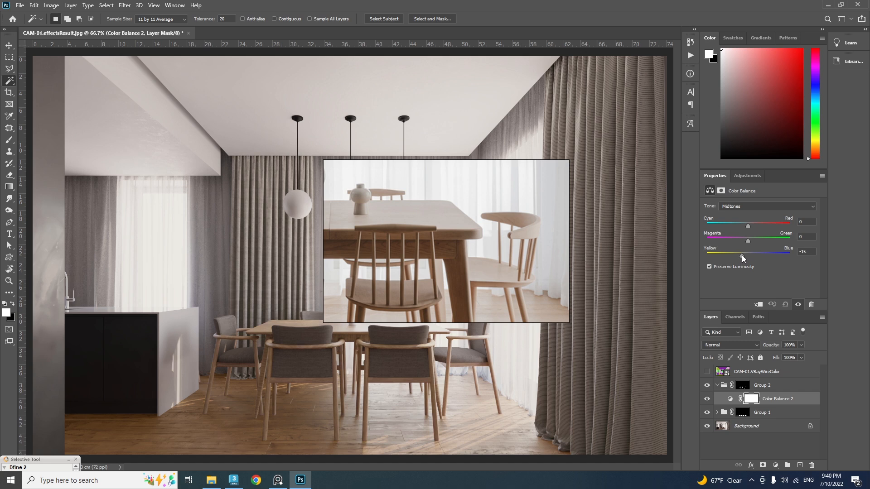
left_click_drag(747, 226, 750, 225)
Step: Add a Levels adjustment above the table group's Color Balance with the midtone input level at 0.97
left_click(774, 464)
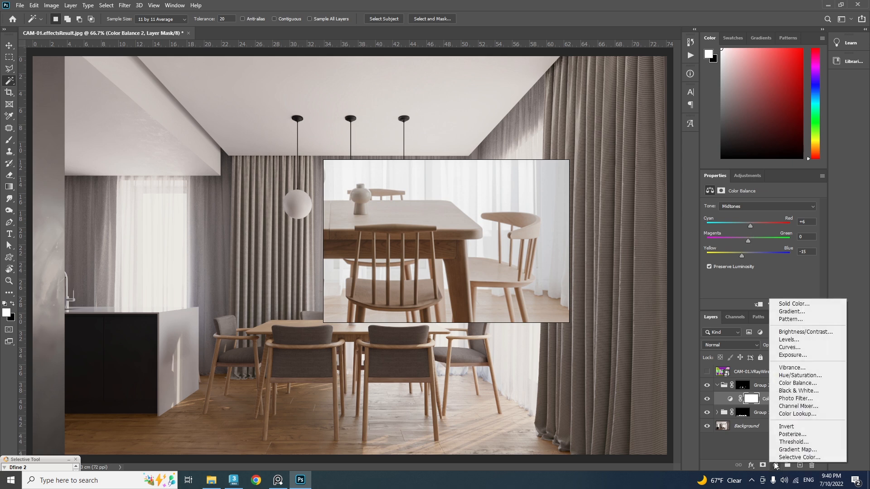
left_click(790, 341)
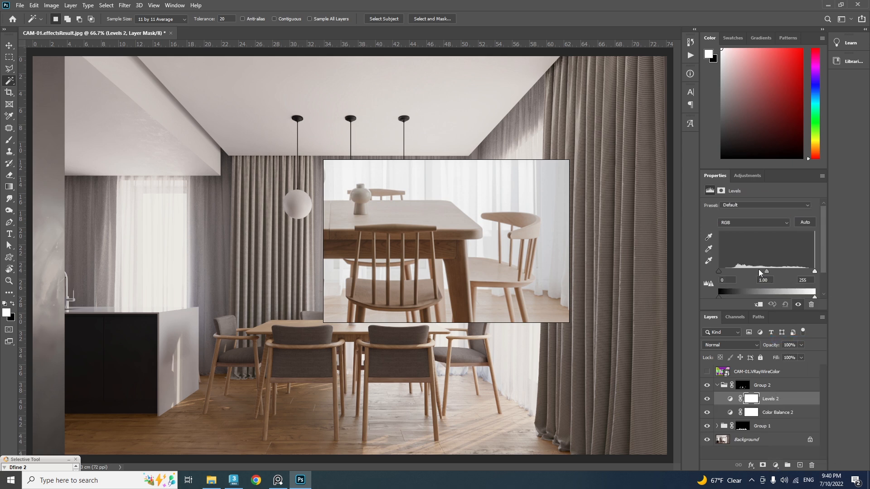
left_click_drag(766, 272, 769, 272)
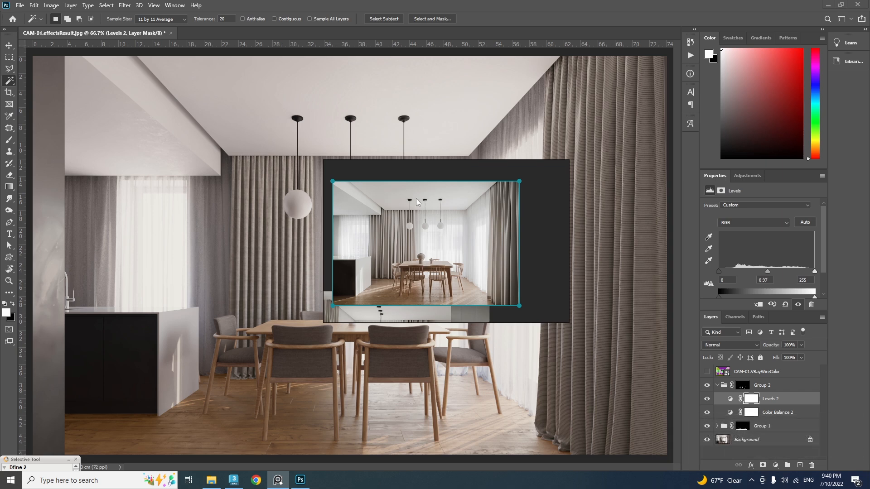
Step: Select the purple and olive ceiling areas on the CAM-01.VRayWireColor layer, and subtract the cabinet and floor areas from the selection
left_click(717, 385)
left_click(706, 372)
left_click(753, 371)
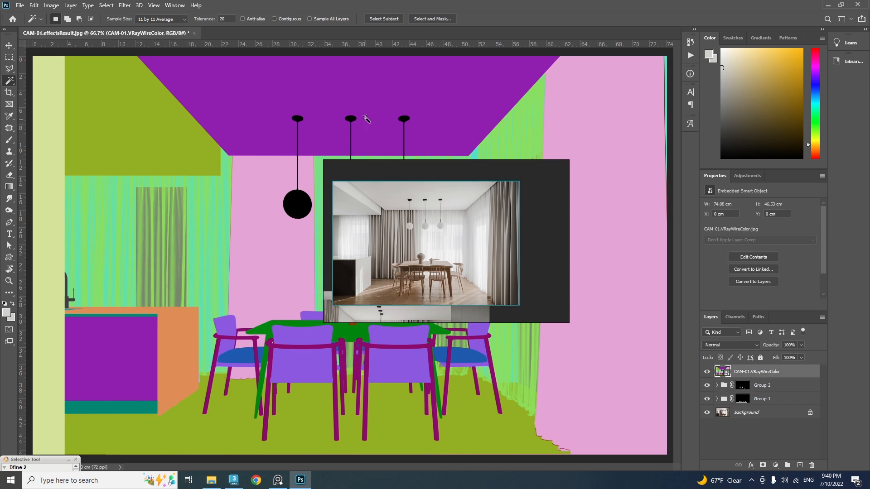
left_click(370, 78)
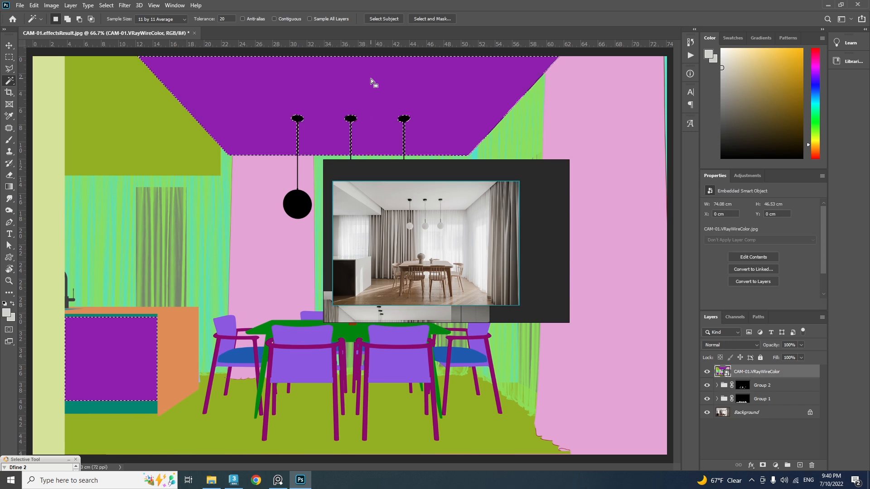
left_click(56, 20)
key("shift")
left_click(136, 125, "shift")
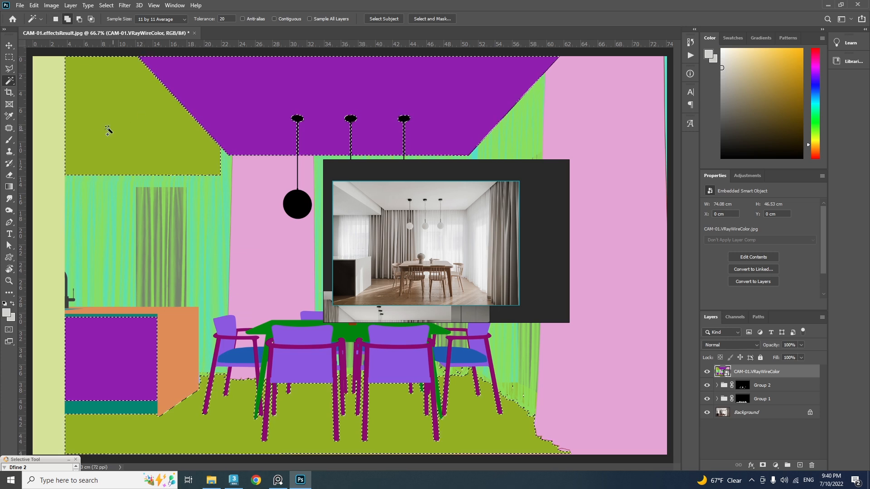
left_click(9, 58)
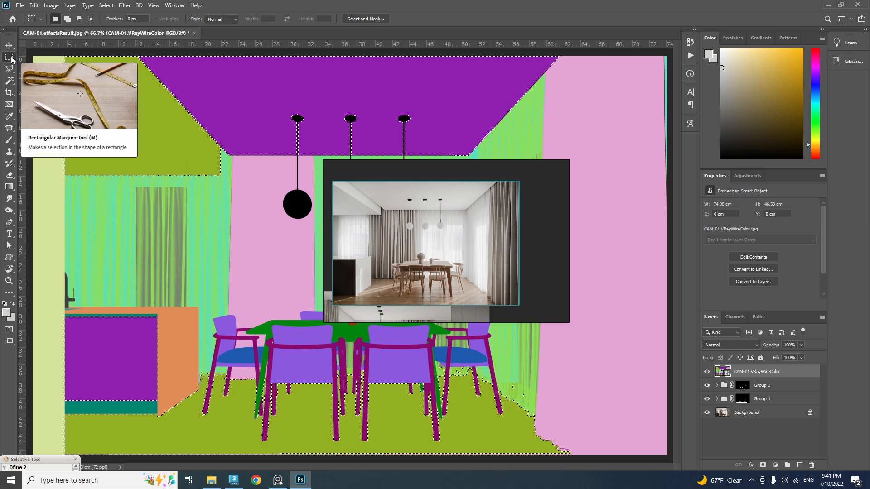
left_click_drag(42, 278, 711, 487, "alt")
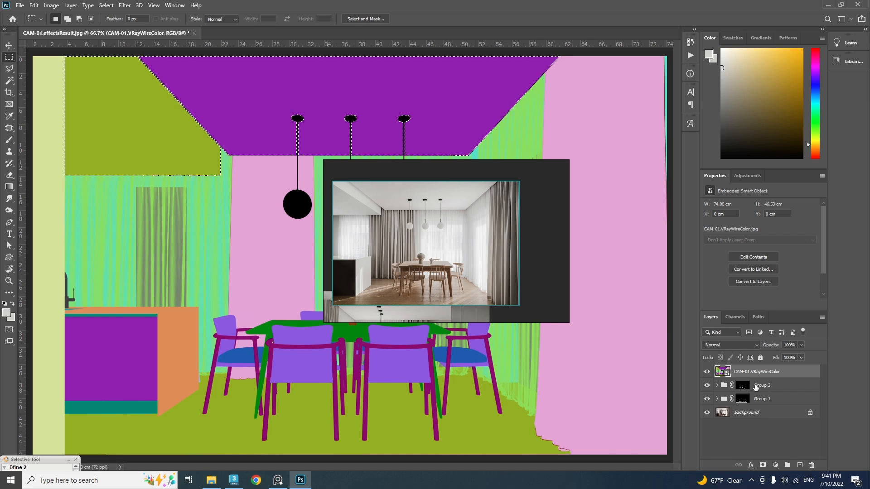
Step: Hide the CAM-01.VRayWireColor layer and create a group above Group 2 masked with the ceiling selection
left_click(707, 372)
left_click(779, 389)
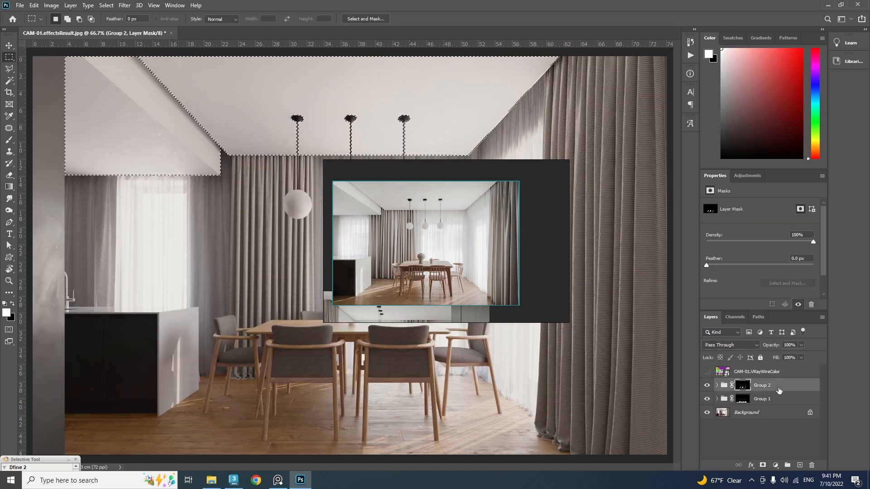
left_click(786, 466)
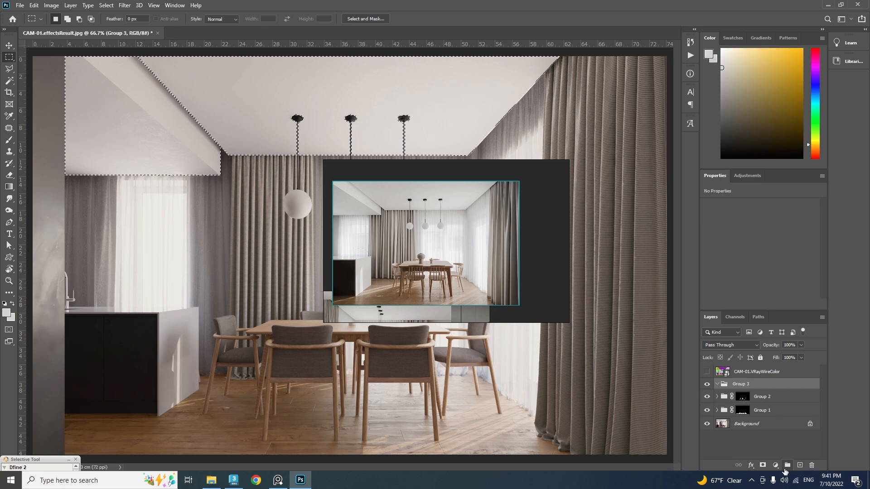
left_click(763, 465)
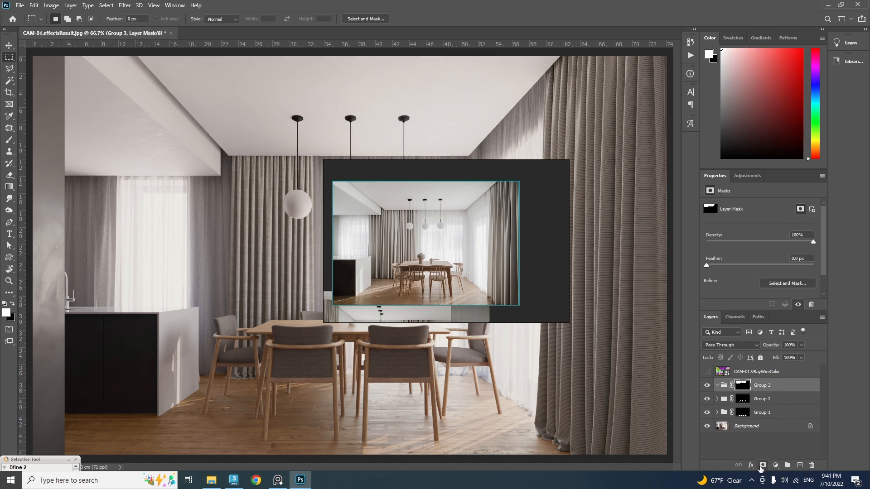
Step: Check the ceiling in the reference photo and add a Color Balance adjustment to the ceiling group with Midtones Cyan - Red -16
left_click_drag(458, 244, 380, 222)
right_click_drag(379, 218, 377, 220)
middle_click_drag(377, 219, 376, 186)
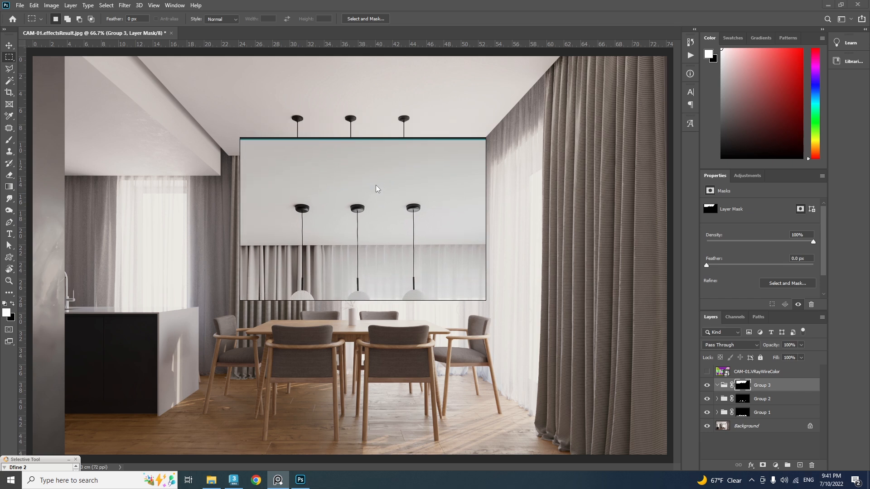
left_click(775, 465)
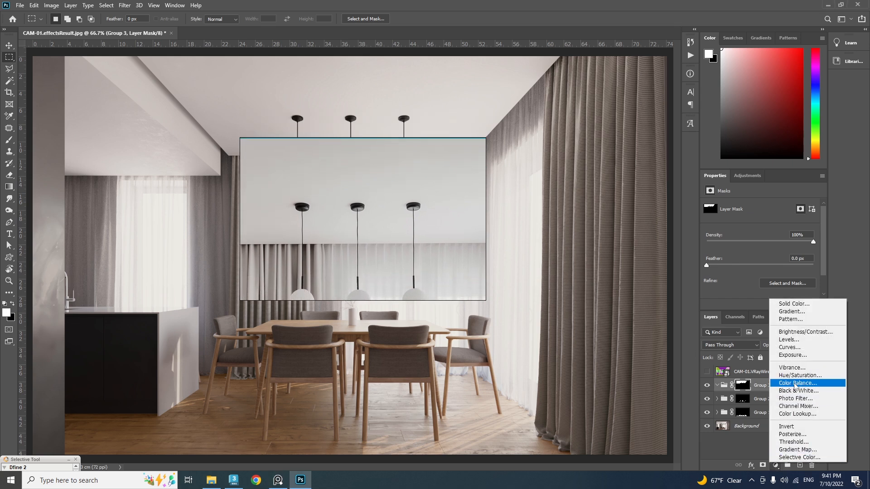
left_click(794, 386)
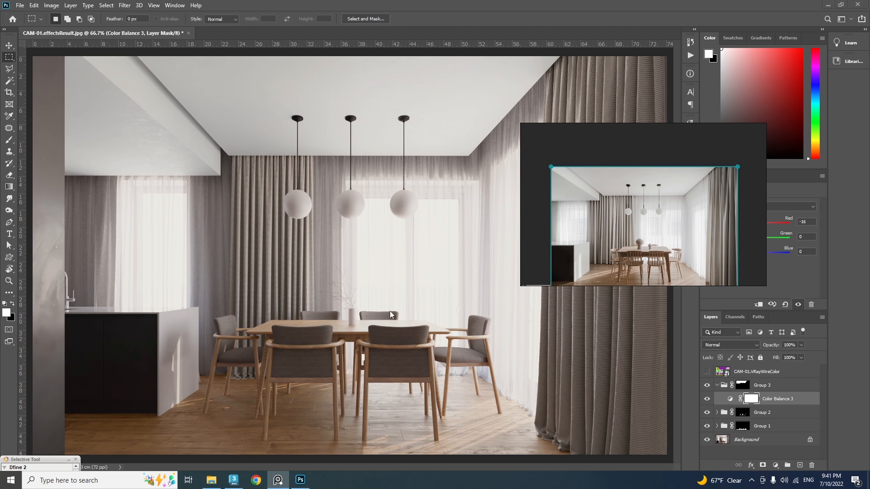
Step: Collapse the ceiling group, show the CAM-01.VRayWireColor layer and select its green sheer curtain areas with the Magic Wand
left_click(717, 385)
left_click(707, 371)
left_click(752, 371)
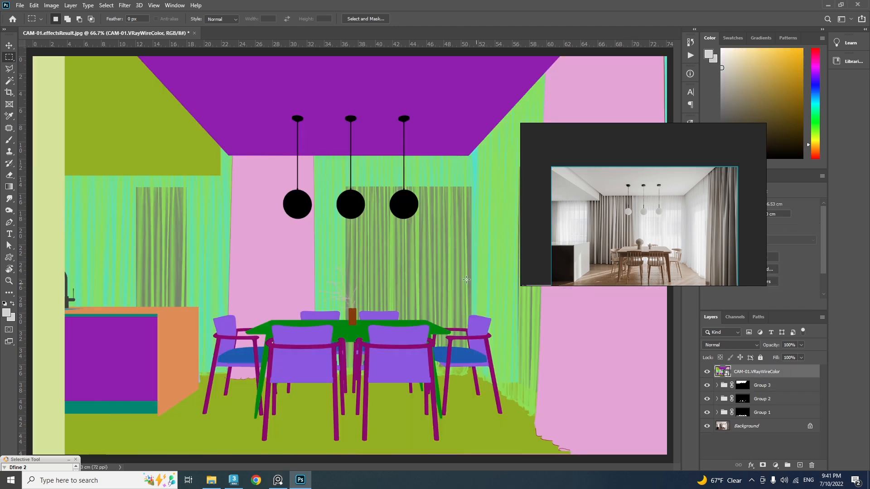
key("w")
left_click(517, 320)
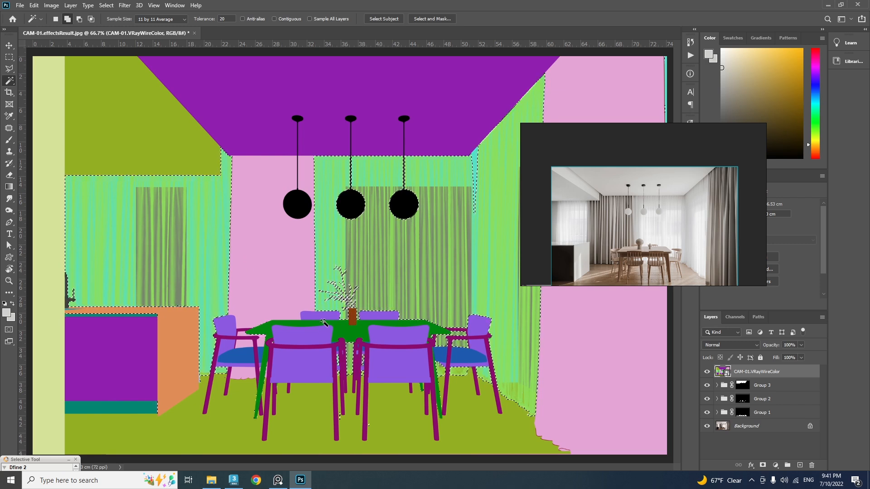
Step: Subtract the stray patches over the kitchen island, floor and chair legs from the sheer curtain selection with the Rectangular Marquee tool
key("m")
left_click_drag(163, 313, 3, 373, "alt")
left_click_drag(97, 390, 208, 444, "alt")
left_click_drag(185, 378, 206, 390, "alt")
left_click_drag(217, 383, 477, 454, "alt")
left_click_drag(514, 428, 435, 455, "alt")
left_click_drag(448, 389, 267, 423, "alt")
left_click_drag(273, 362, 253, 389, "alt")
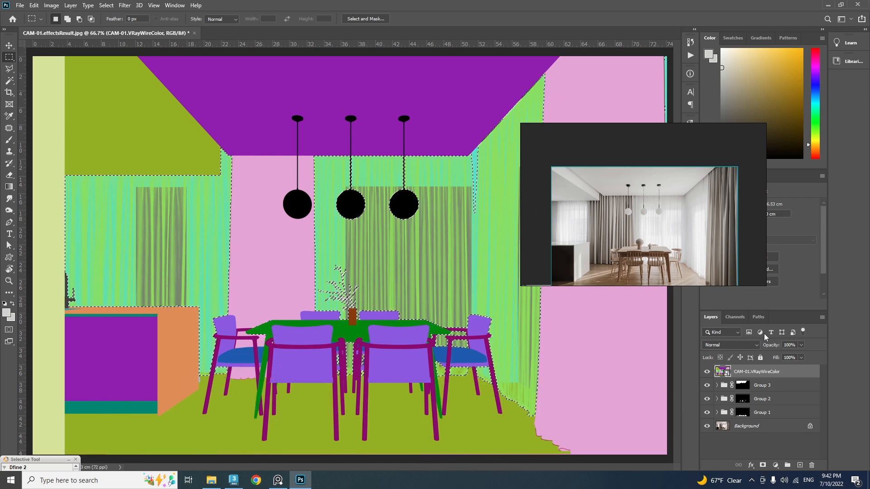
Step: Hide the CAM-01.VRayWireColor layer and create a group above Group 3 masked with the sheer curtain selection
left_click(708, 372)
left_click(780, 389)
left_click(788, 465)
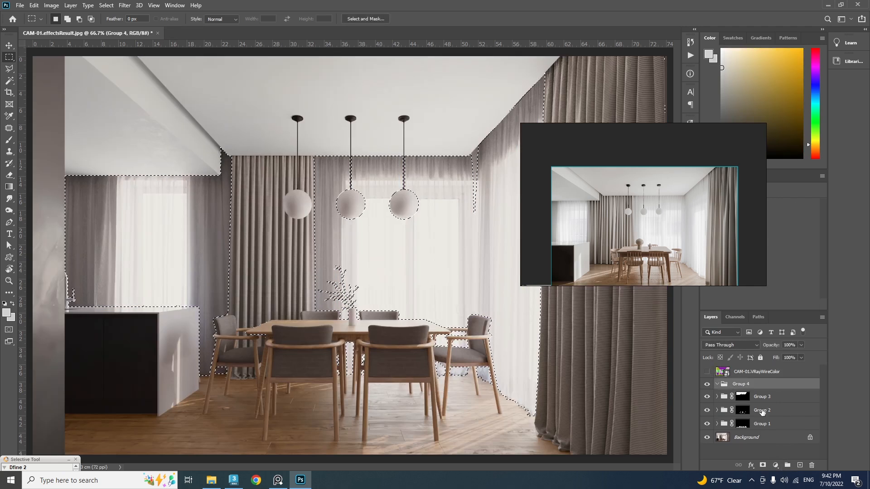
left_click(763, 465)
Step: Add a Hue/Saturation adjustment to the sheer curtain group and set the Saturation of its Reds to -76
left_click(776, 466)
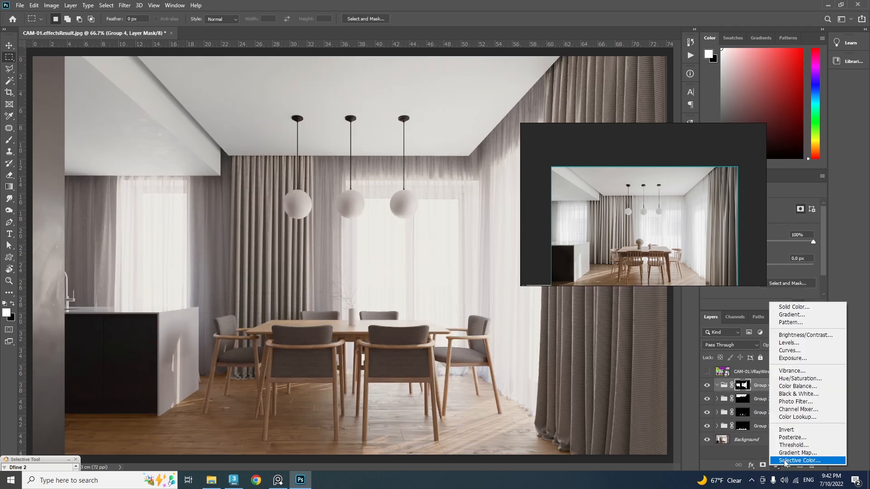
left_click(798, 379)
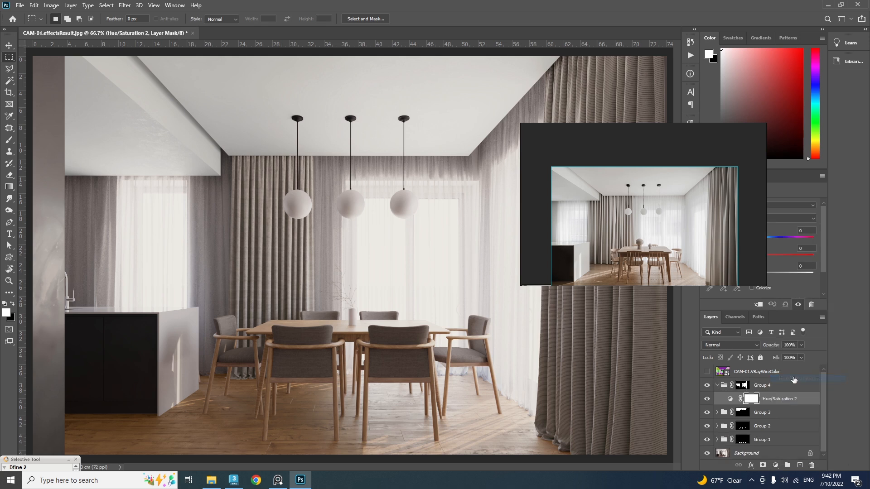
left_click(709, 219)
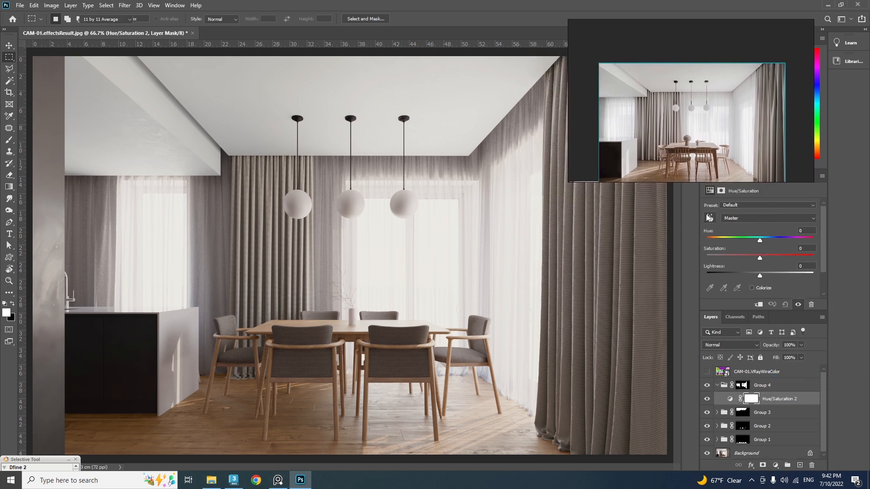
left_click(455, 159)
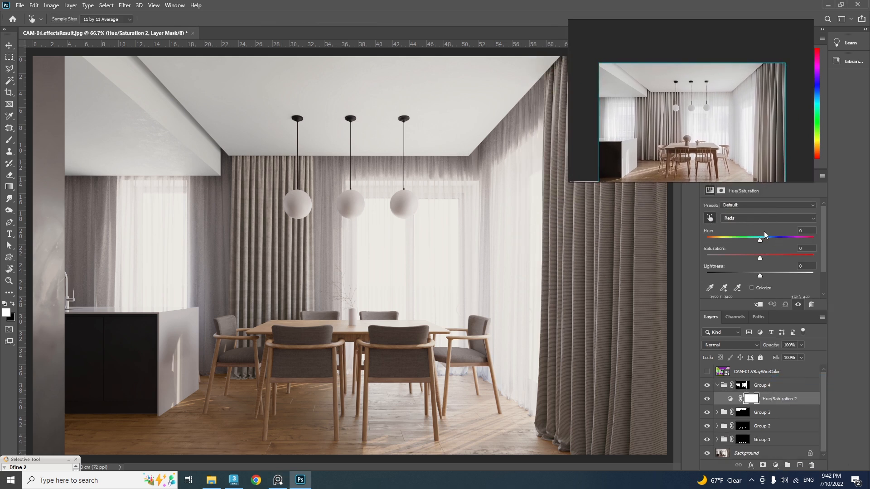
left_click_drag(758, 257, 723, 258)
scroll(406, 277, "down", 6, "alt")
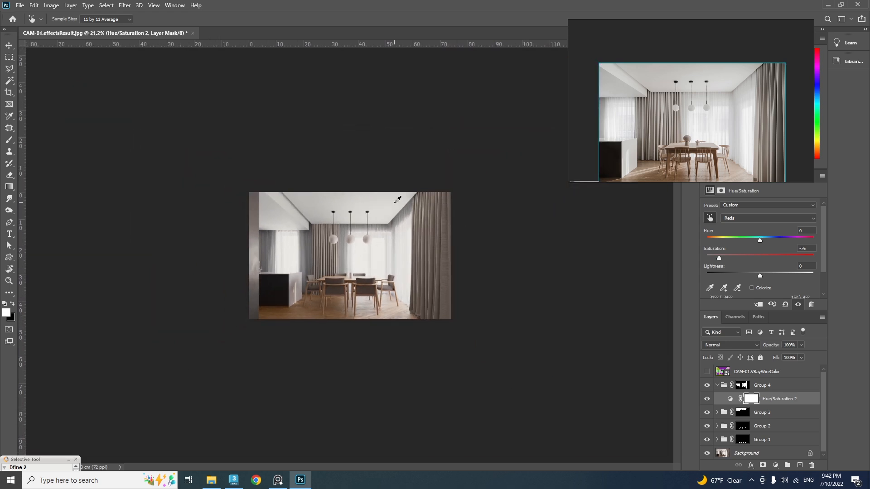
Step: Set Midtones Yellow - Blue to +10 in the ceiling group's Color Balance and place the reference photo beside the render
key("m")
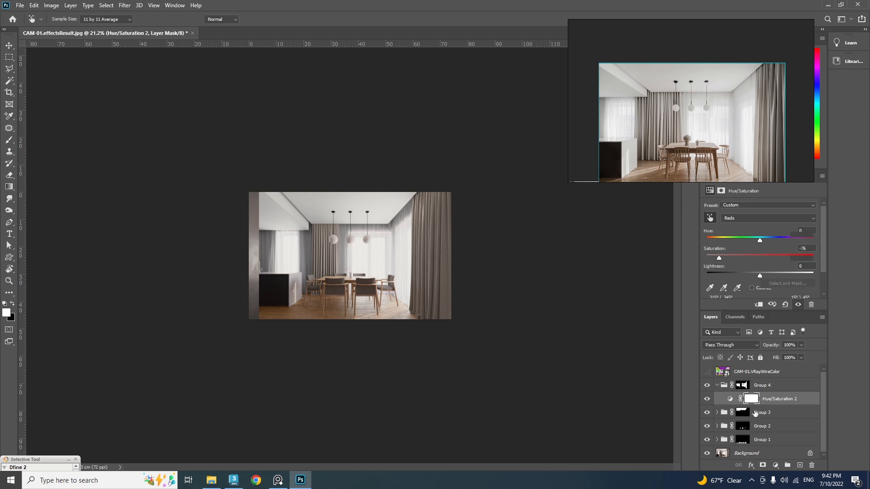
left_click(717, 385)
left_click(721, 401)
left_click(717, 399)
left_click(769, 412)
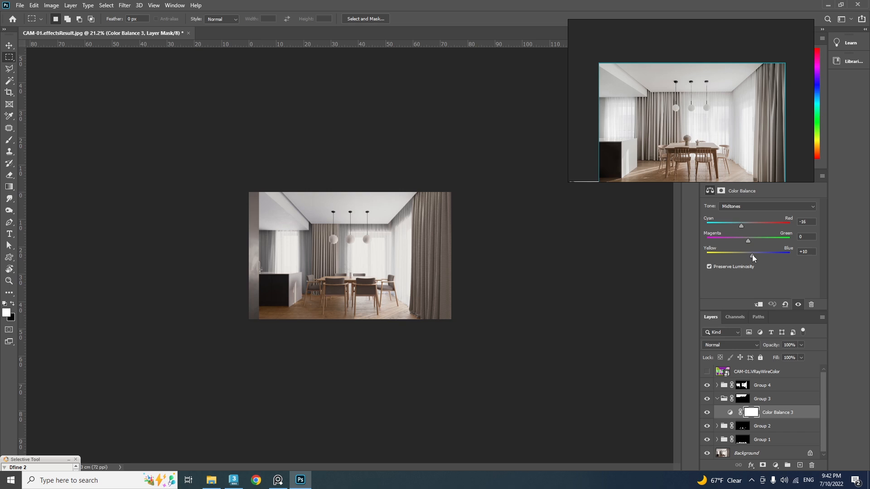
left_click_drag(684, 113, 555, 251)
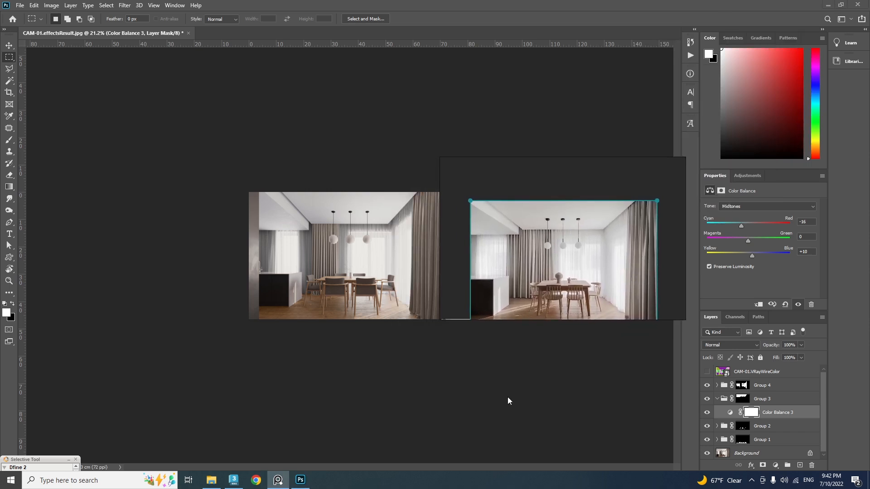
left_click(717, 399)
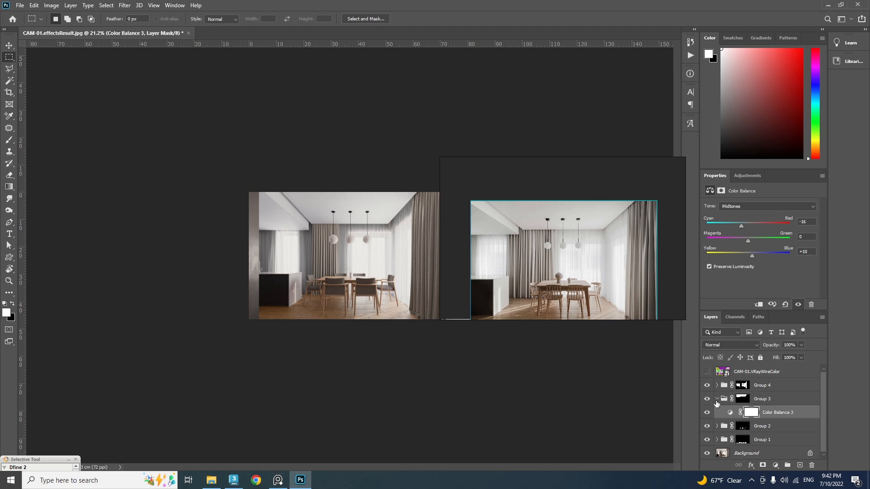
Step: Reopen the sheer curtain group's Hue/Saturation adjustment and set the Saturation of its Yellows to -100
left_click(717, 386)
left_click(763, 398)
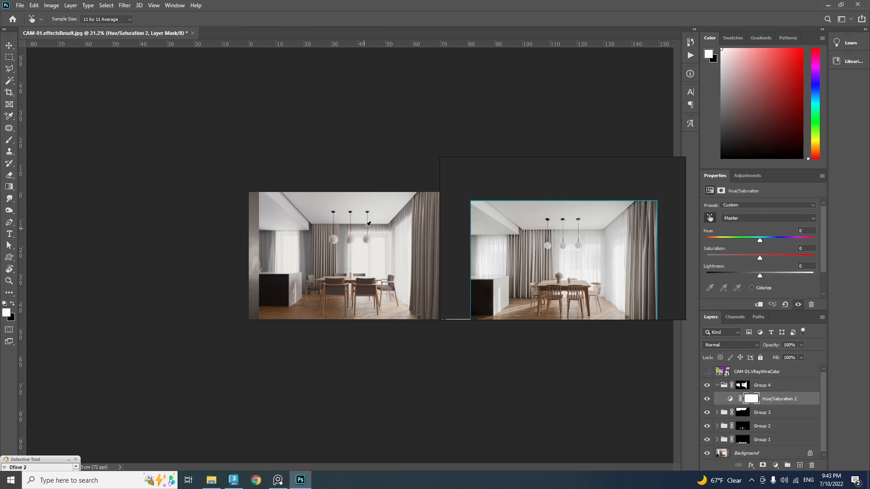
left_click_drag(385, 228, 382, 235)
left_click(381, 254)
left_click_drag(379, 255, 318, 258)
Step: Add a Color Balance adjustment to the sheer curtain group with Midtones Cyan - Red -3 and Yellow - Blue -1, and collapse the group
left_click(775, 465)
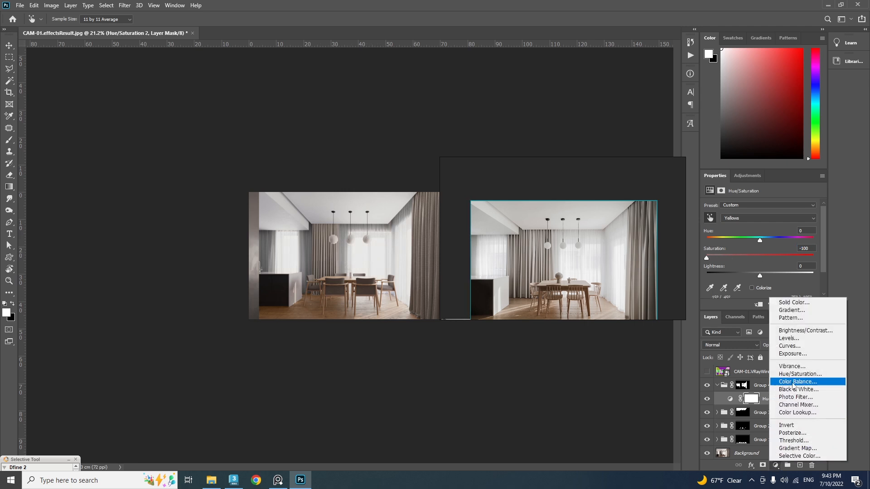
left_click(797, 382)
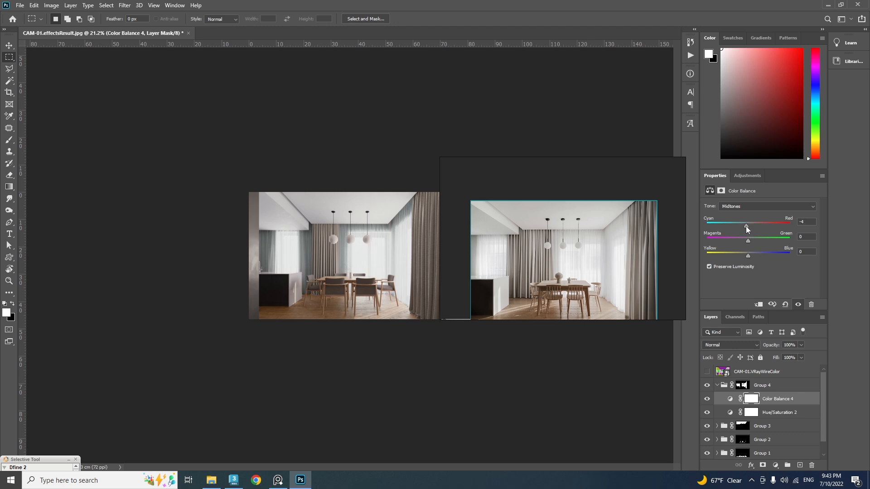
left_click_drag(747, 257, 752, 256)
key("ctrl+0")
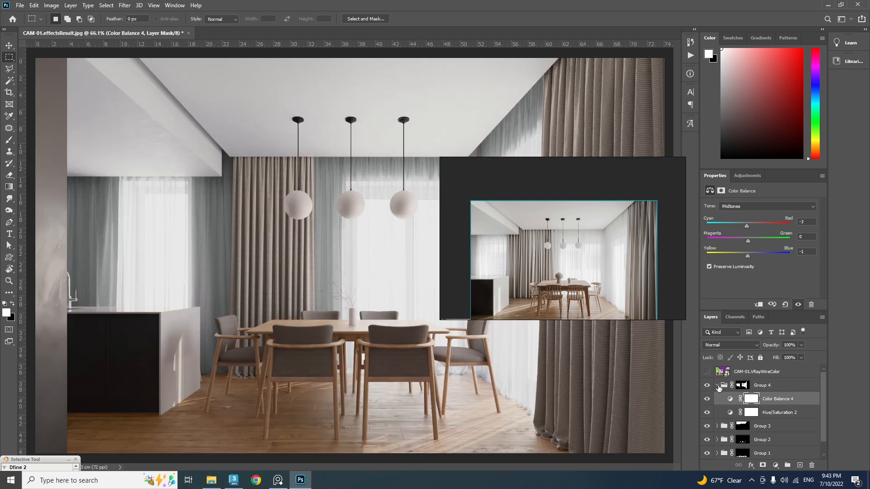
left_click(717, 386)
Step: Show the CAM-01.VRayWireColor layer and select its black pendant lamp areas with the Magic Wand
left_click(707, 372)
left_click(757, 372)
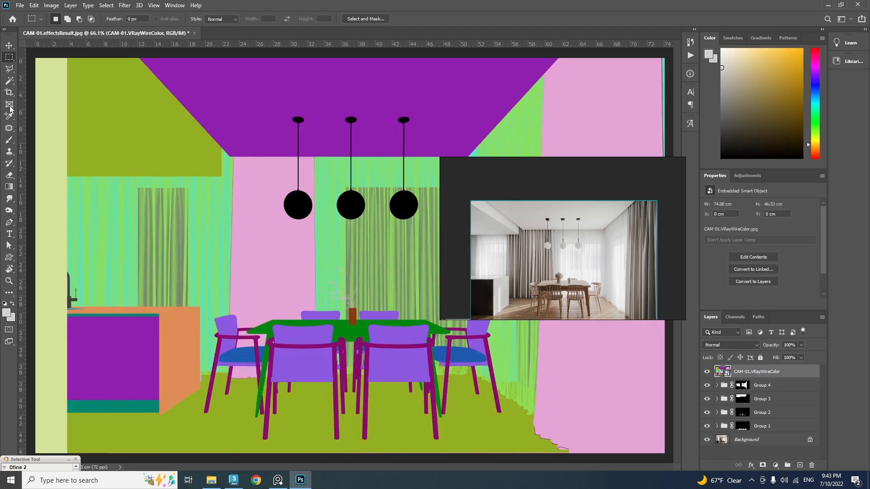
left_click(9, 81)
left_click(297, 201)
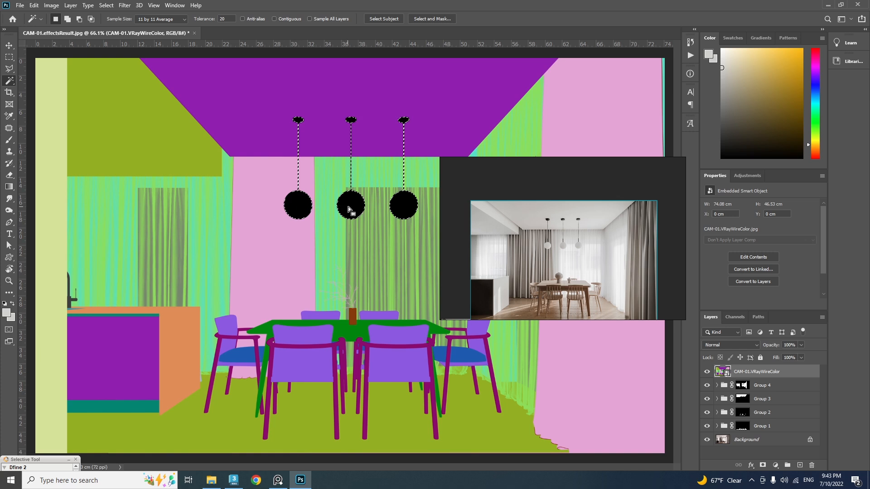
Step: Hide the CAM-01.VRayWireColor layer and create a group above Group 4 masked with the pendant lamp selection
left_click(706, 372)
left_click(778, 387)
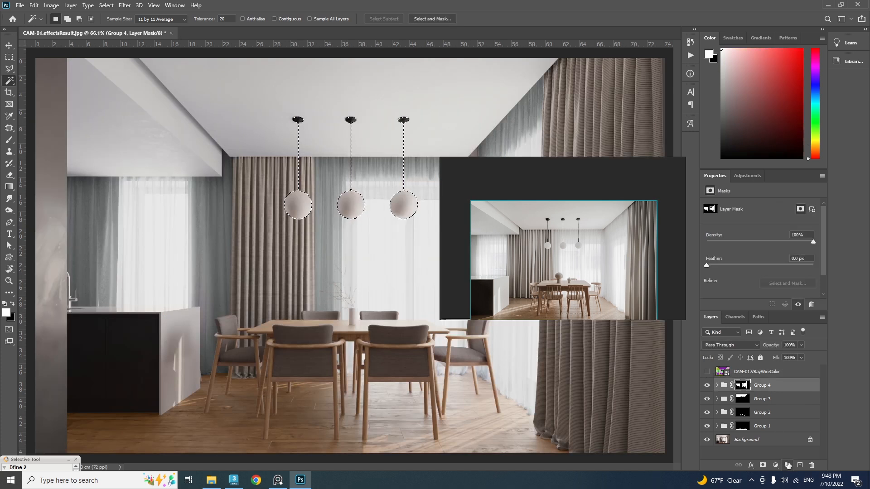
left_click(789, 465)
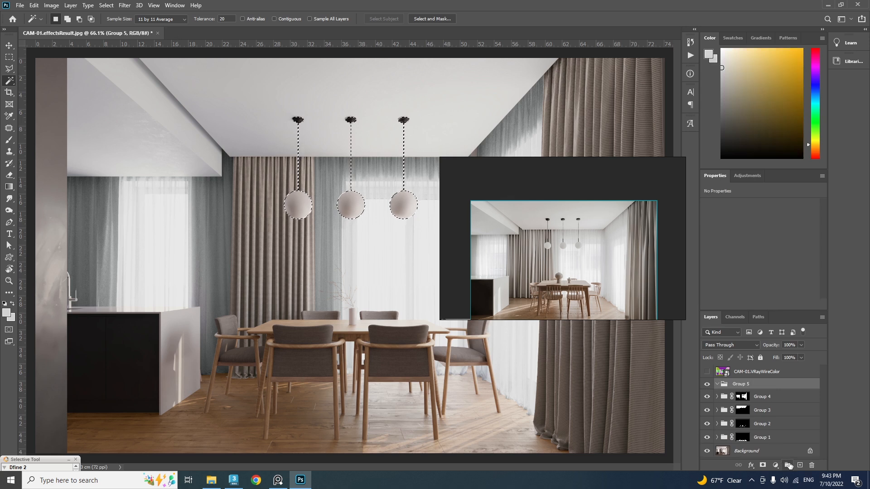
left_click(764, 466)
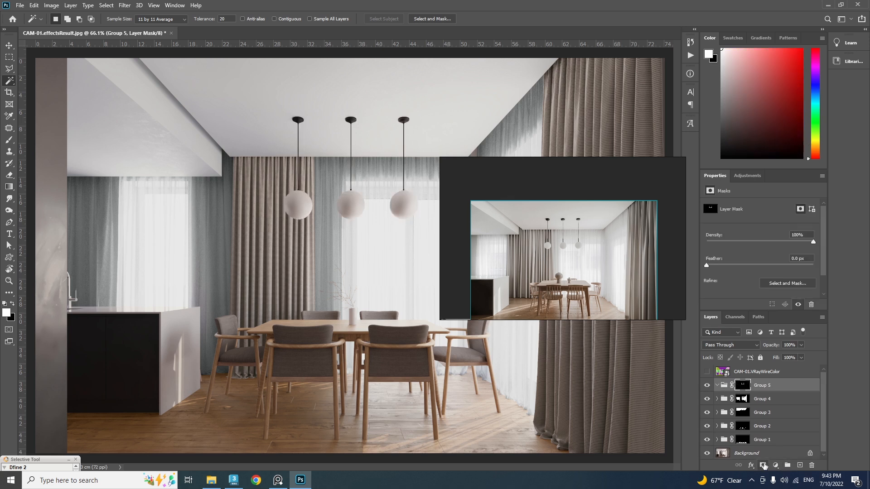
Step: Add a Hue/Saturation adjustment to the pendant lamp group and set the Saturation of its Reds to -100
left_click(776, 465)
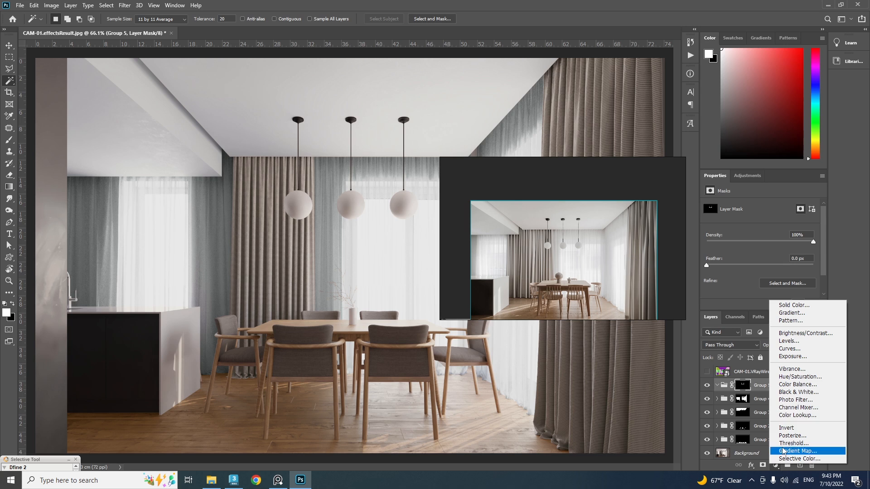
left_click(798, 378)
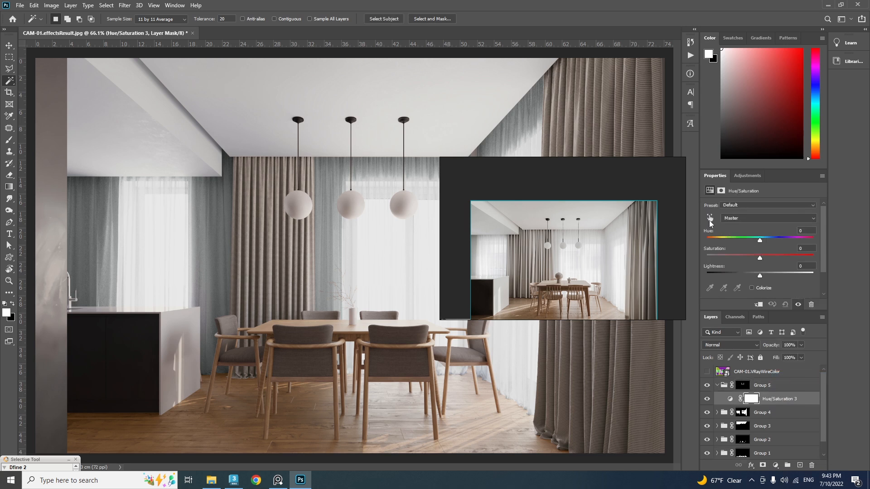
left_click(710, 219)
left_click(412, 207)
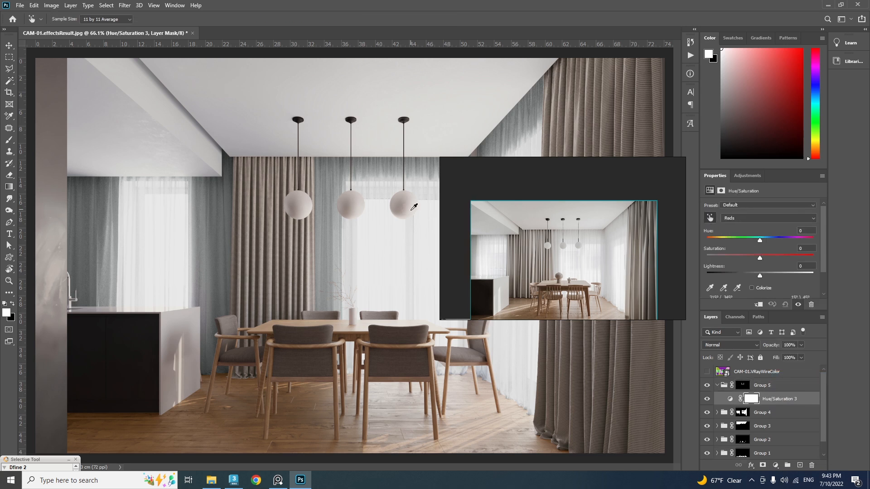
left_click_drag(760, 262, 707, 260)
Step: Compare the render with the reference photo, move the reference window out of the way and collapse the pendant lamp group
scroll(234, 302, "down", 7, "alt")
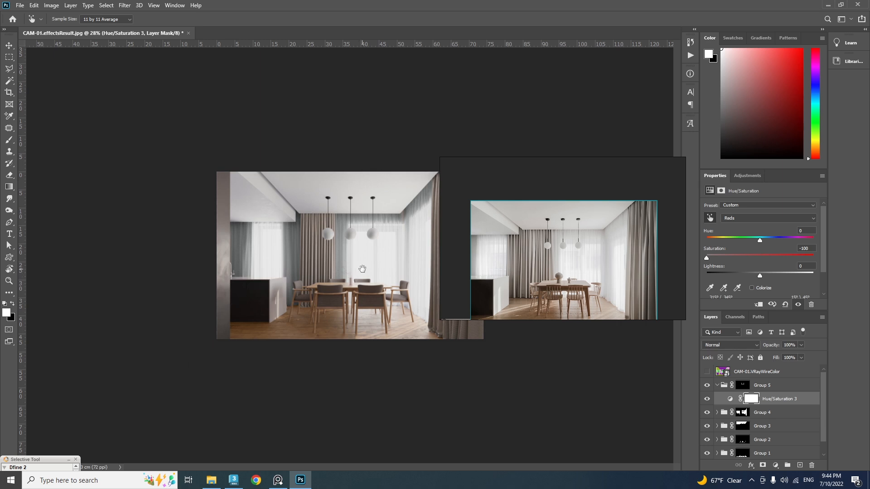
scroll(377, 240, "up", 3, "alt")
left_click_drag(519, 258, 652, 181)
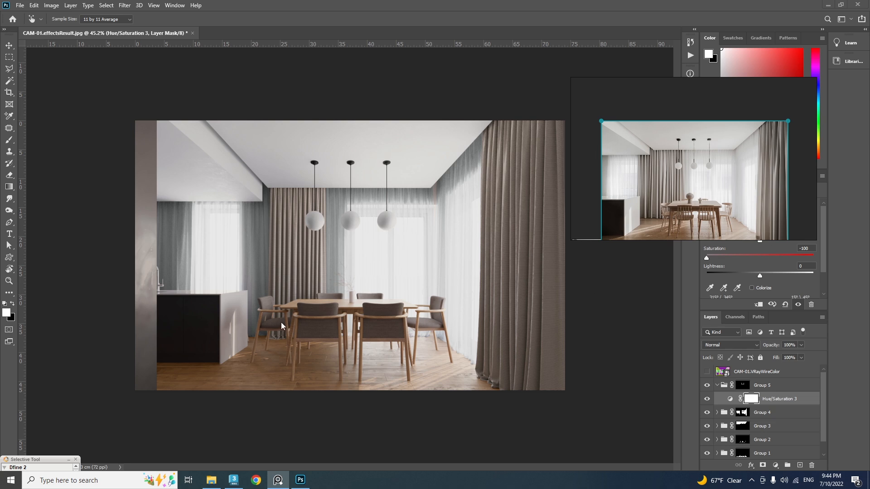
left_click_drag(584, 207, 864, 322)
left_click(372, 295)
left_click(719, 386)
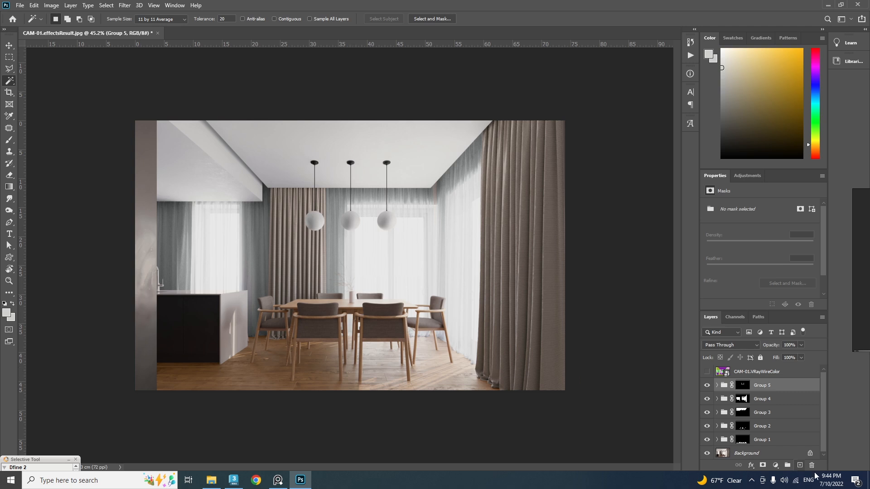
Step: Stamp all visible layers onto a new layer above Group 5 and convert it to a Smart Object
left_click(800, 466)
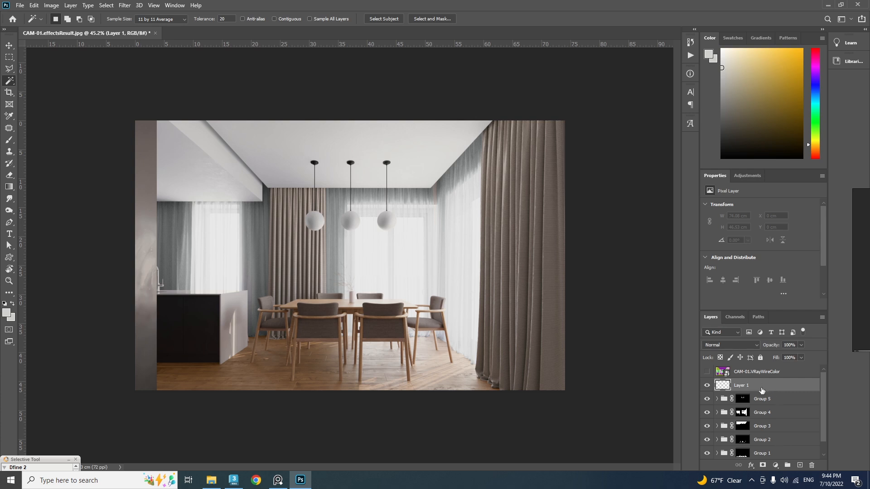
key("ctrl+alt+shift+e")
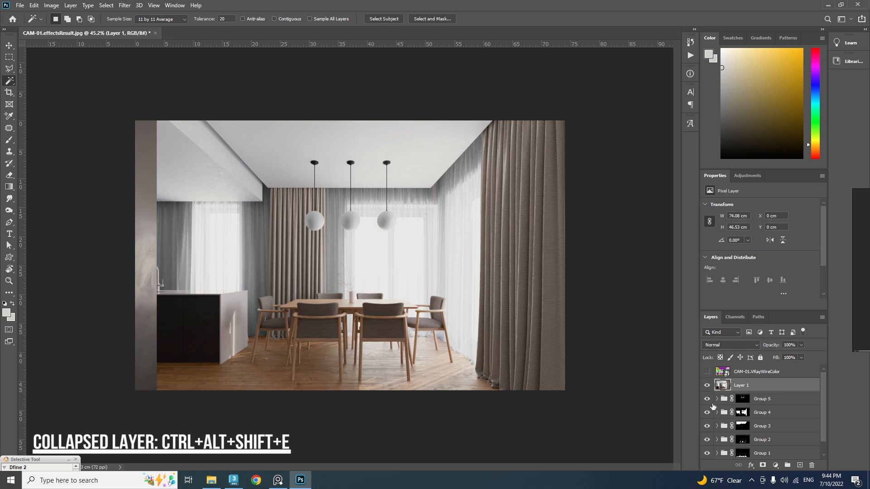
right_click(770, 386)
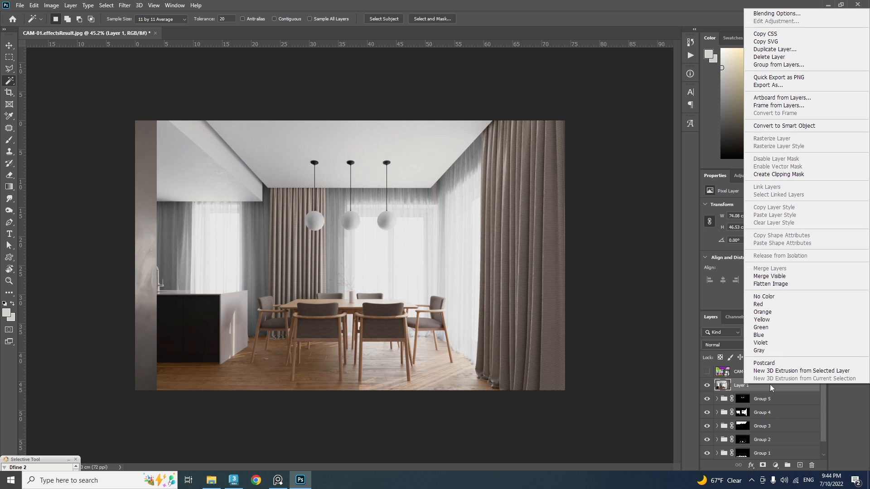
left_click(786, 127)
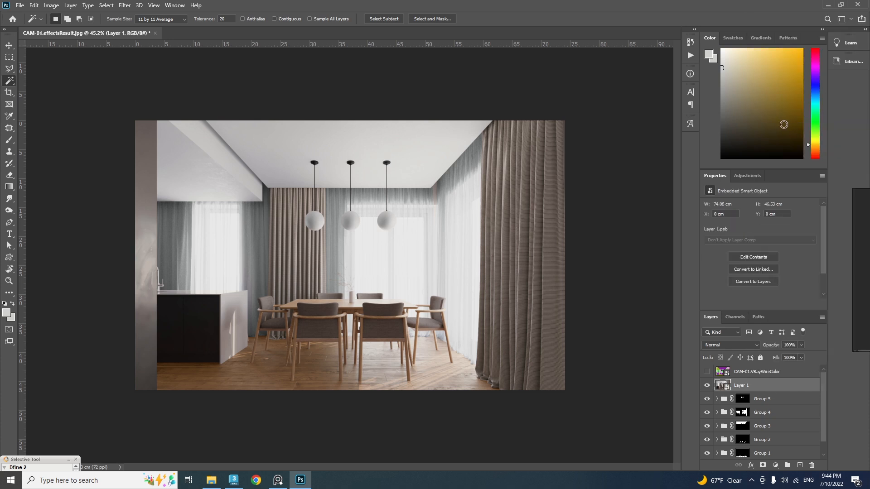
Step: Apply the Camera Raw Filter to the stamped layer with Clarity +12, Contrast +6, Highlights -18, Shadows -20 and Blacks +11
left_click(124, 6)
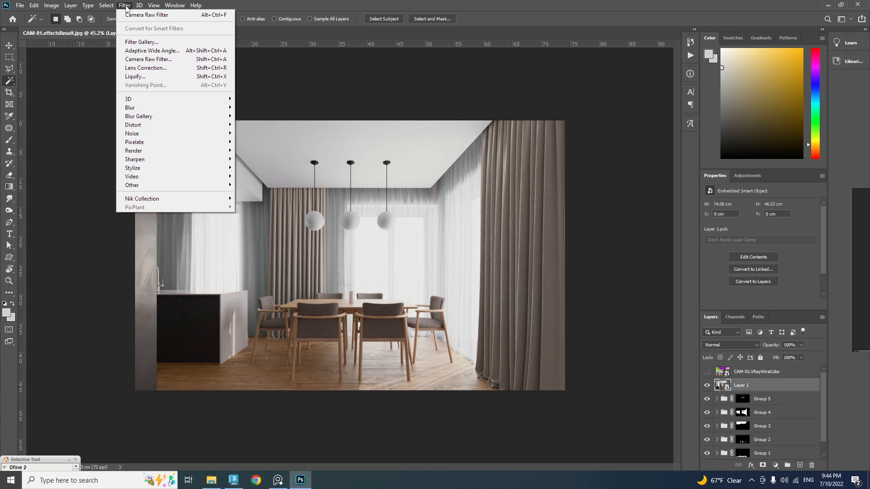
left_click(137, 59)
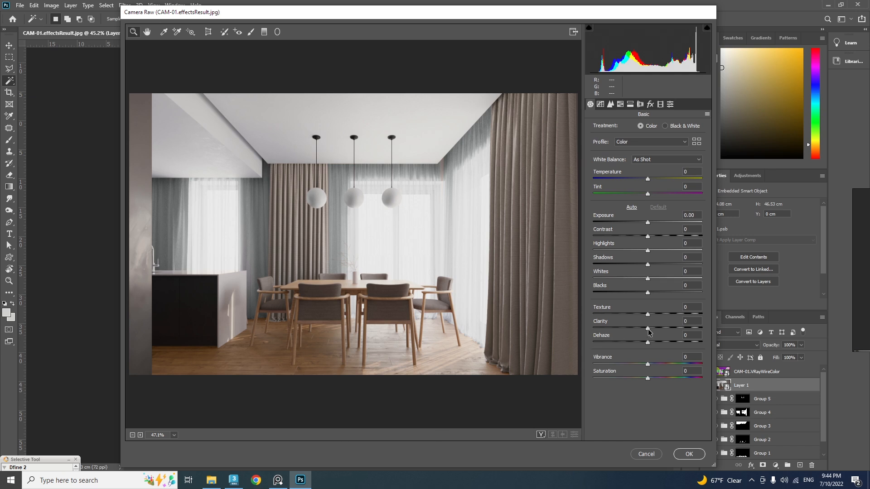
mouse_move(648, 330)
left_mouse_down()
mouse_move(664, 329)
mouse_move(654, 330)
left_mouse_up()
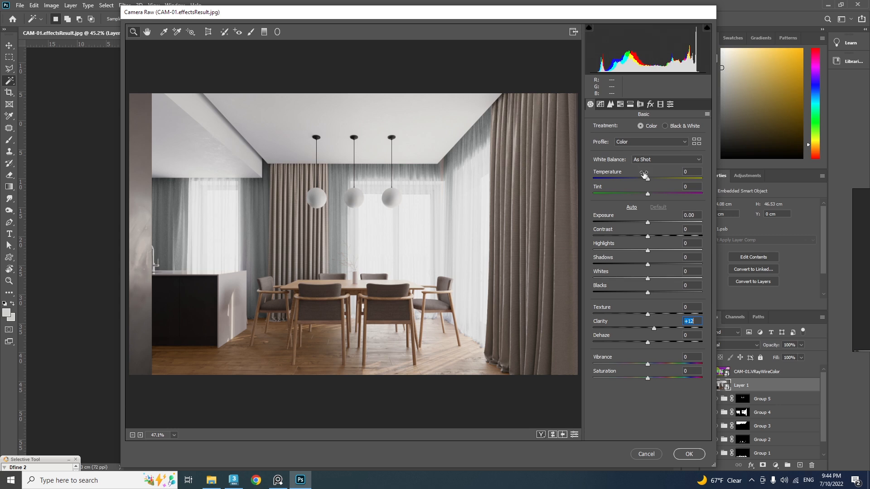
left_click_drag(647, 181, 647, 181)
left_click_drag(647, 180, 648, 180)
left_click_drag(649, 236, 651, 237)
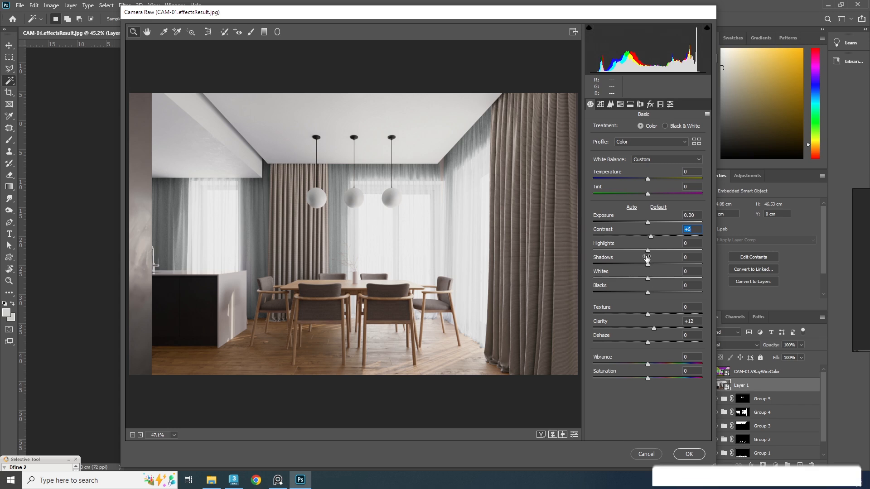
left_click_drag(647, 252, 654, 291)
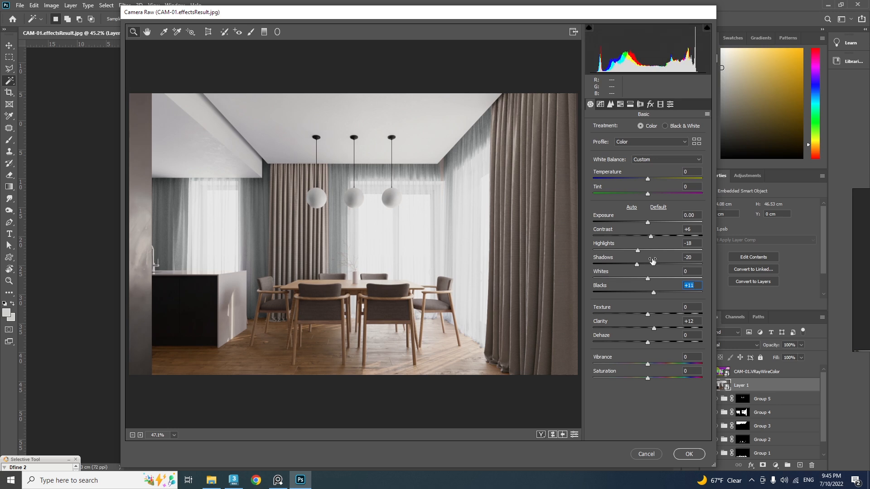
Step: Slightly reduce the Oranges saturation, set the post-crop vignetting Amount to -5 and apply the Camera Raw Filter
left_click(631, 104)
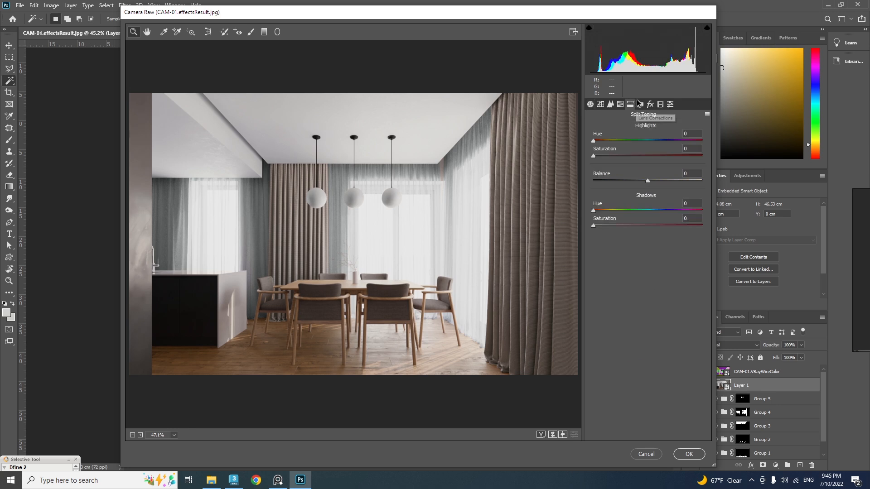
left_click(639, 104)
left_click(620, 104)
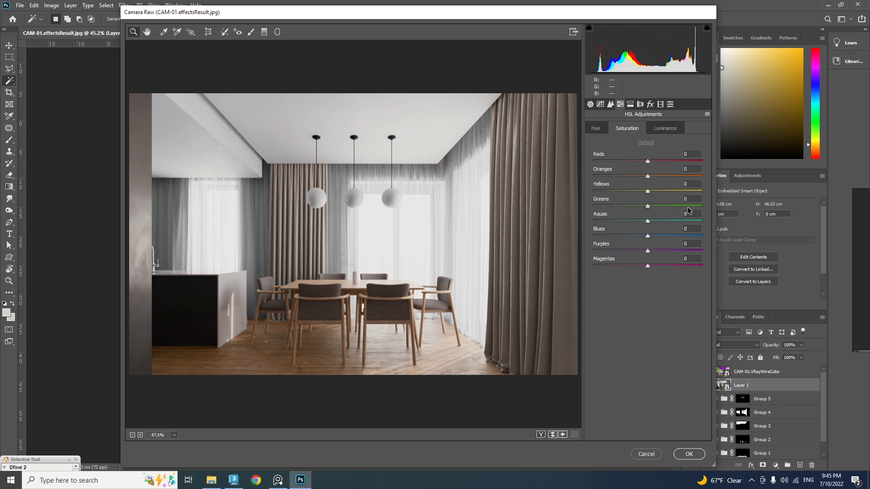
left_click_drag(648, 178, 640, 179)
left_click(650, 104)
left_click_drag(647, 223, 646, 222)
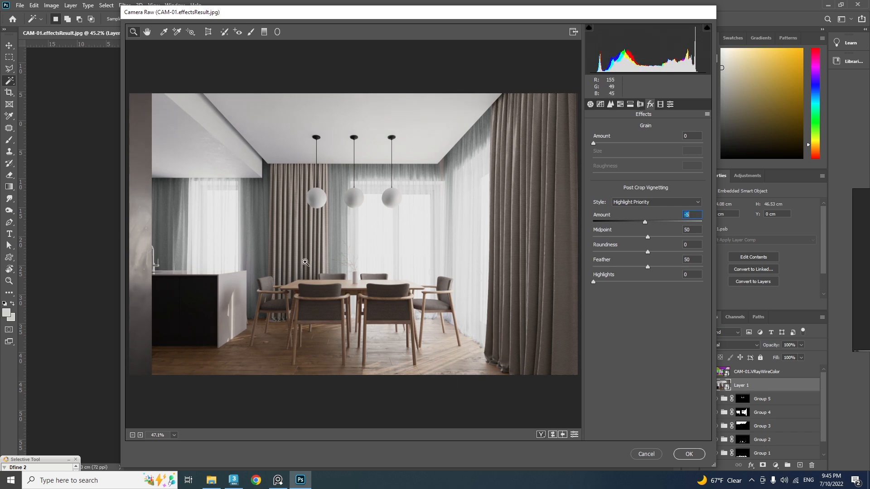
left_click(697, 454)
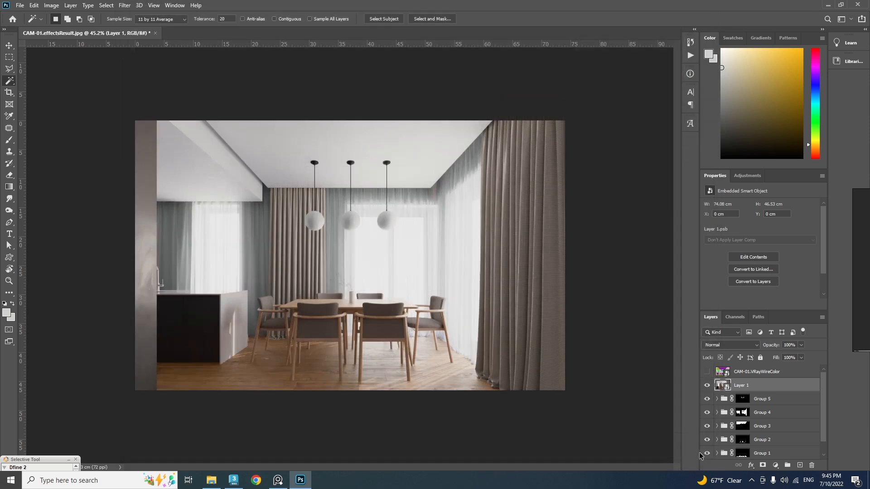
Step: Bring the reference photo beside the render and add a Levels adjustment above Layer 1 with its midtones set to 1.11
right_click_drag(861, 294, 594, 305)
middle_click_drag(661, 314, 645, 289)
middle_click_drag(698, 331, 701, 329)
left_click(775, 466)
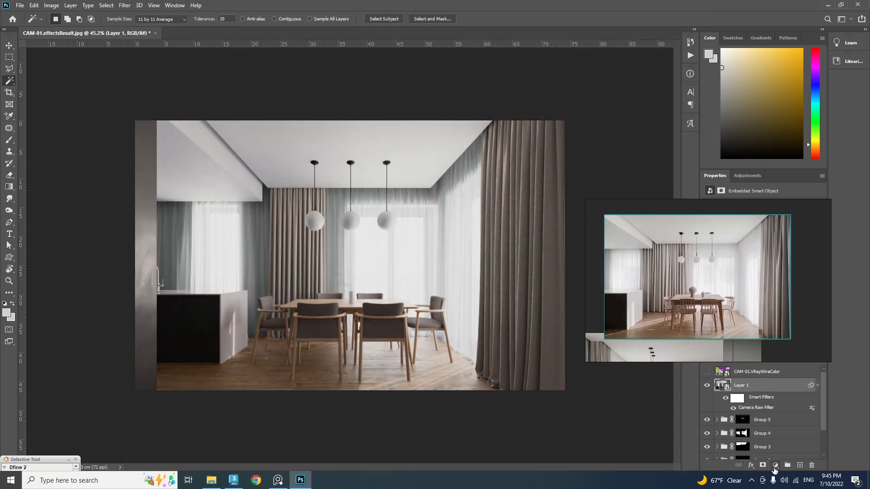
left_click(776, 466)
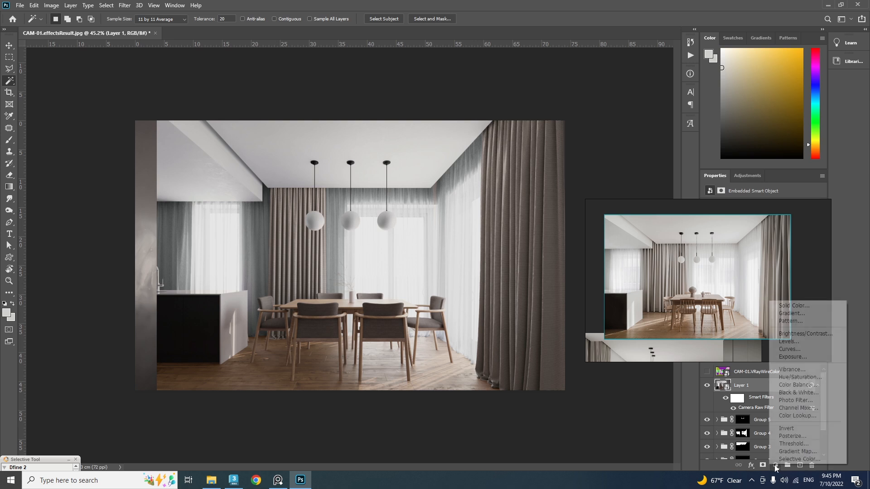
left_click(797, 343)
right_click_drag(712, 279, 701, 102)
left_click(767, 271)
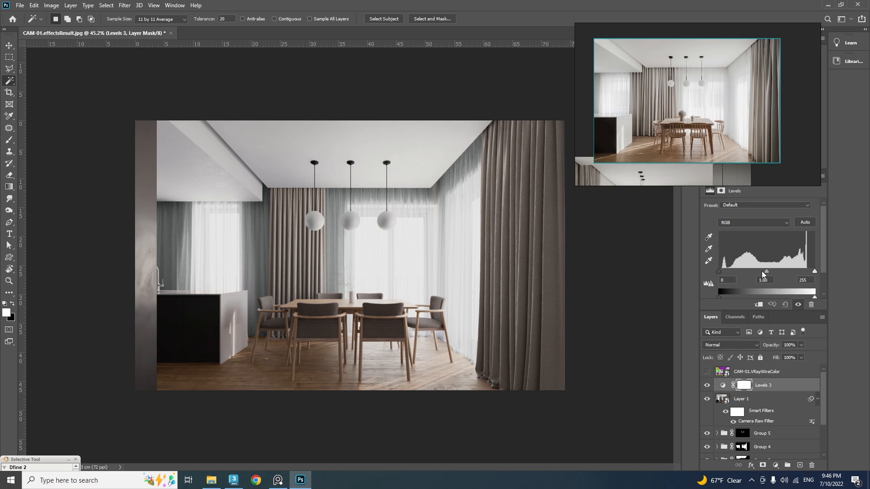
left_click_drag(766, 271, 762, 270)
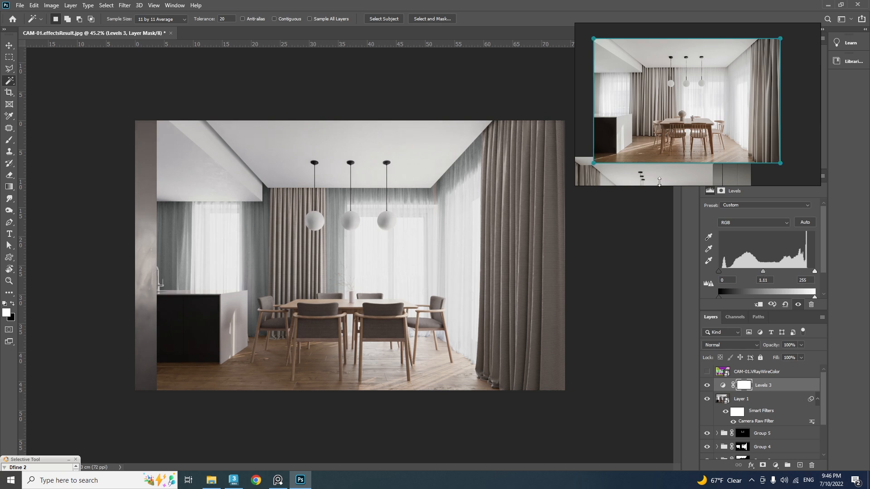
Step: Compare the graded render with the reference photo, examining the table, chairs, pendants and curtains at 100% and the whole image at 66.7%
left_click_drag(650, 113, 667, 246)
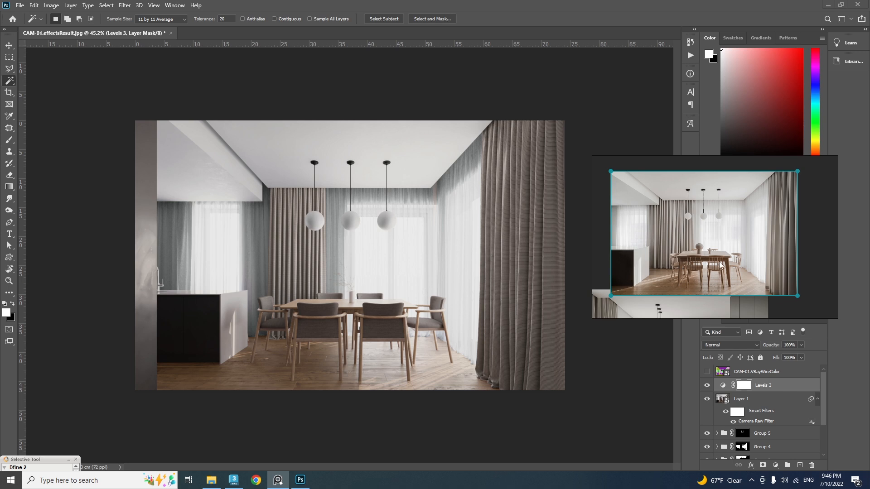
left_click(378, 366)
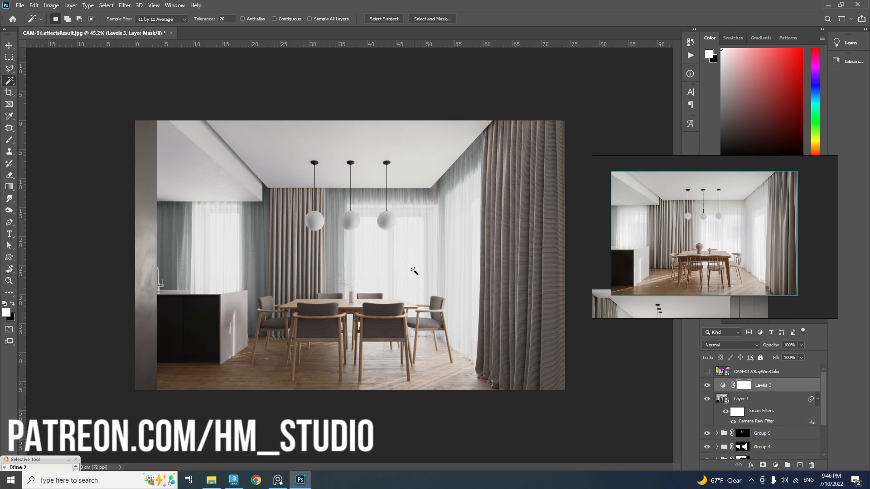
key("z")
right_click(300, 299)
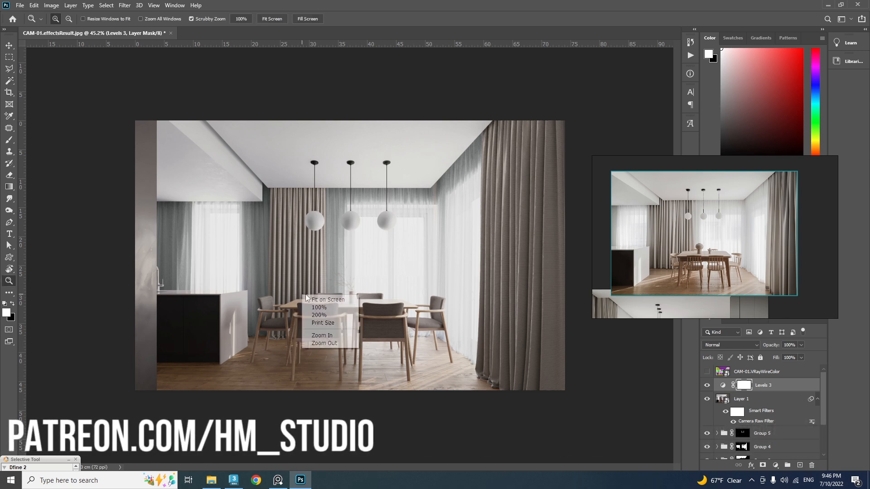
left_click(320, 297)
right_click(322, 283)
left_click(331, 294)
right_click(330, 292)
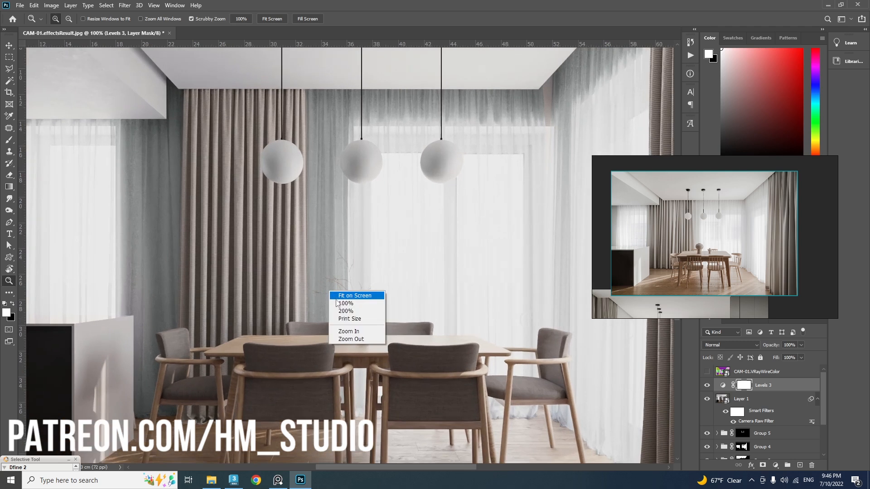
left_click(344, 304)
left_click_drag(458, 354, 477, 263)
left_click_drag(198, 244, 307, 380)
left_click_drag(429, 275, 217, 185)
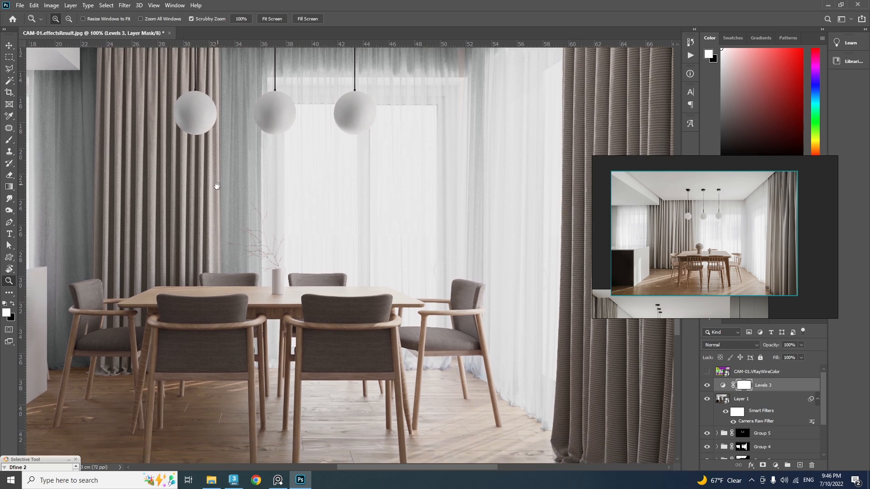
left_click(327, 219, "alt")
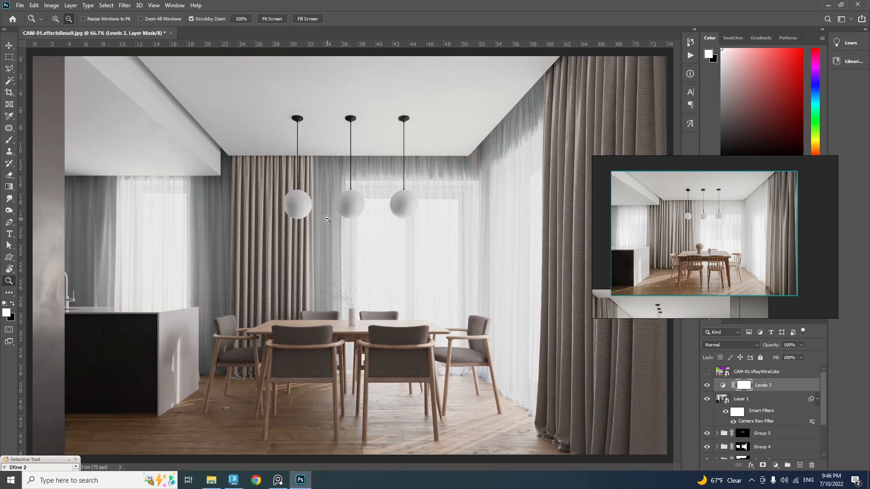